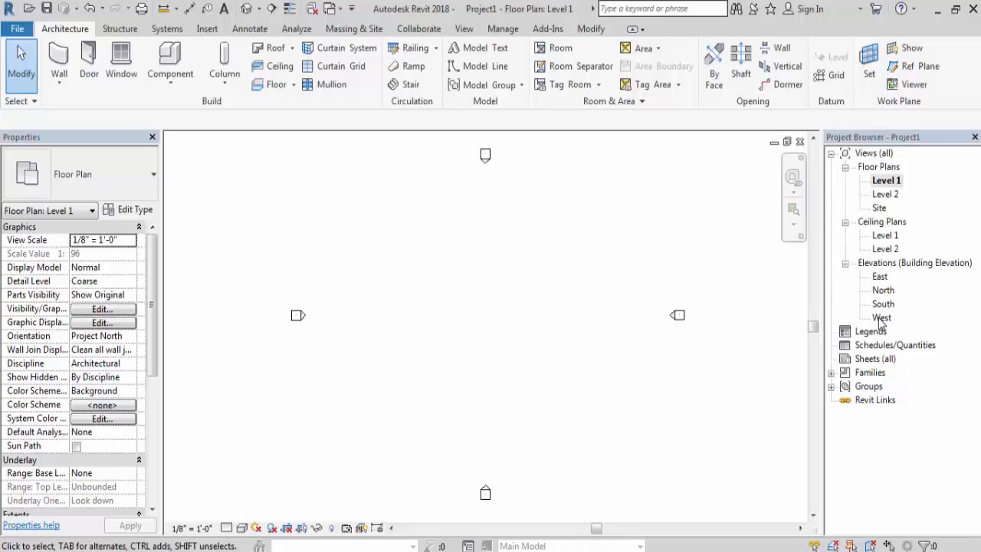
- View the East, North, South and West elevations in turn, then return to the East elevation
double_click(879, 278)
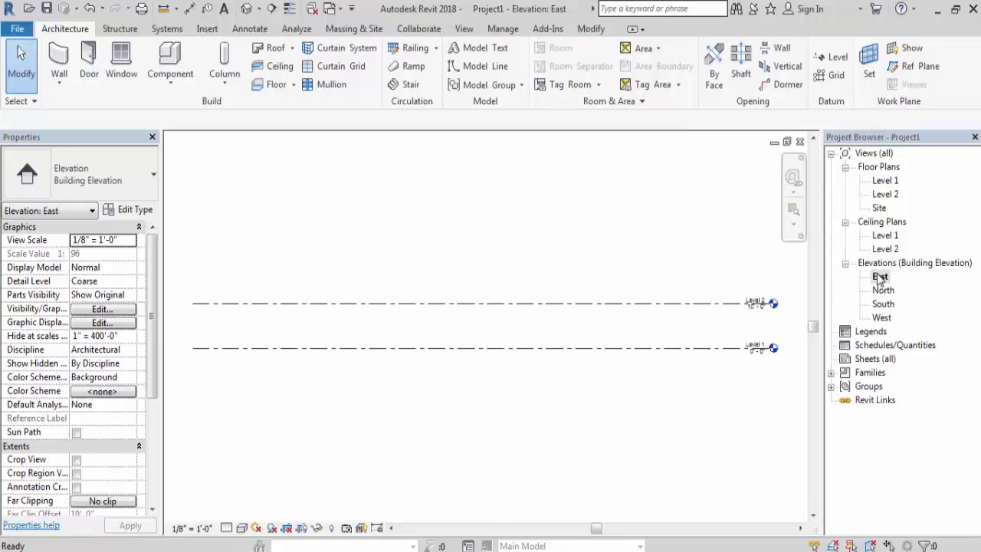
double_click(883, 289)
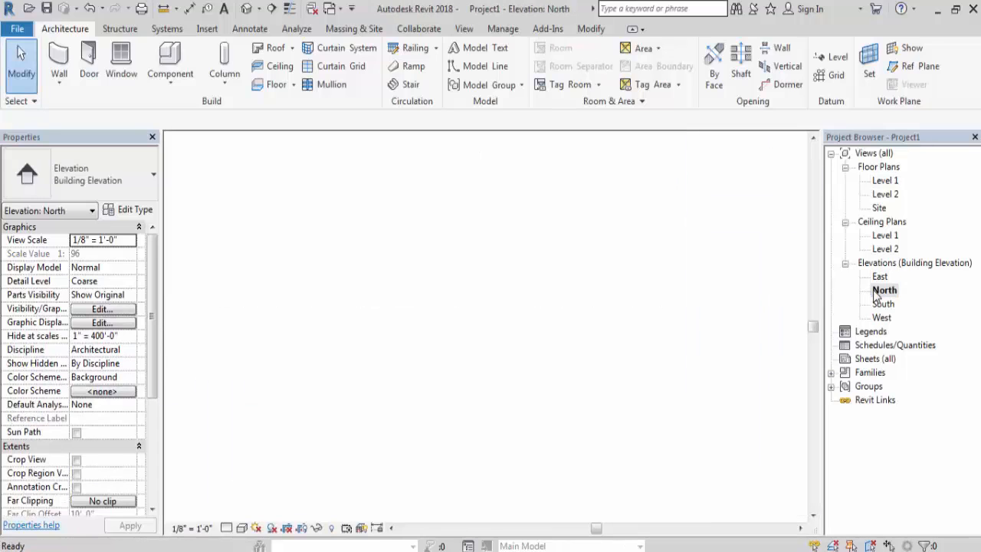
double_click(880, 305)
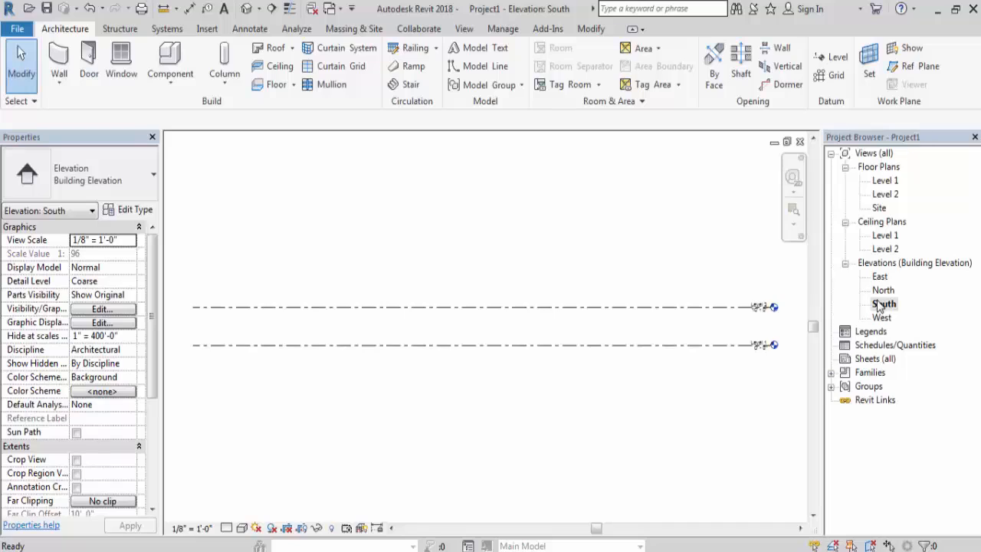
double_click(882, 319)
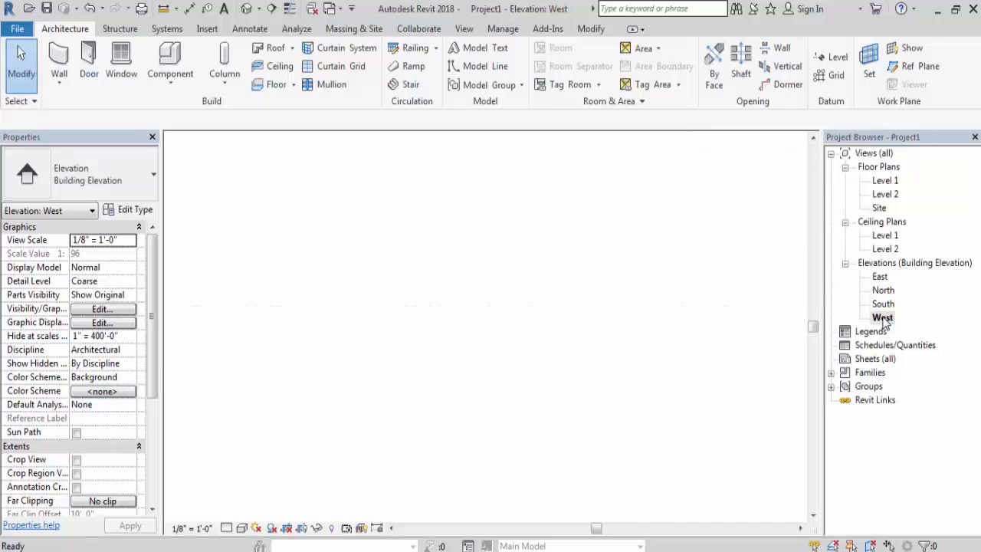
double_click(880, 277)
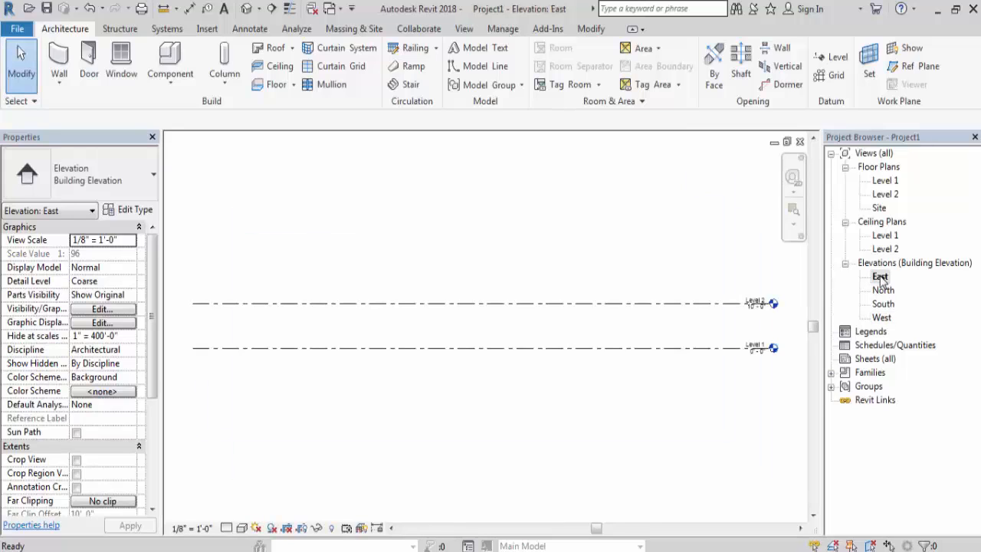
- Examine the Level 1 and Level 2 markers and the height between the two levels in the East elevation
scroll(458, 290, up, 1)
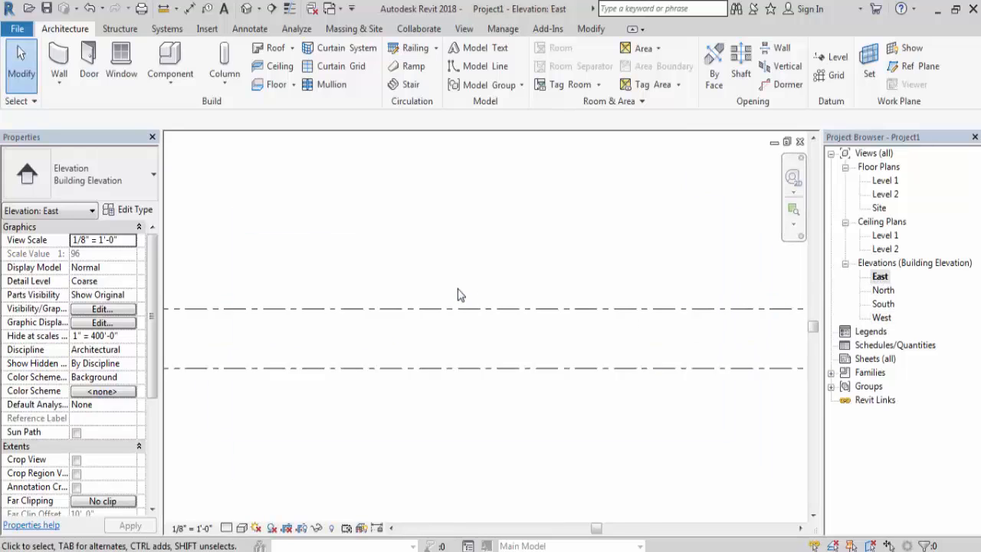
scroll(706, 349, up, 1)
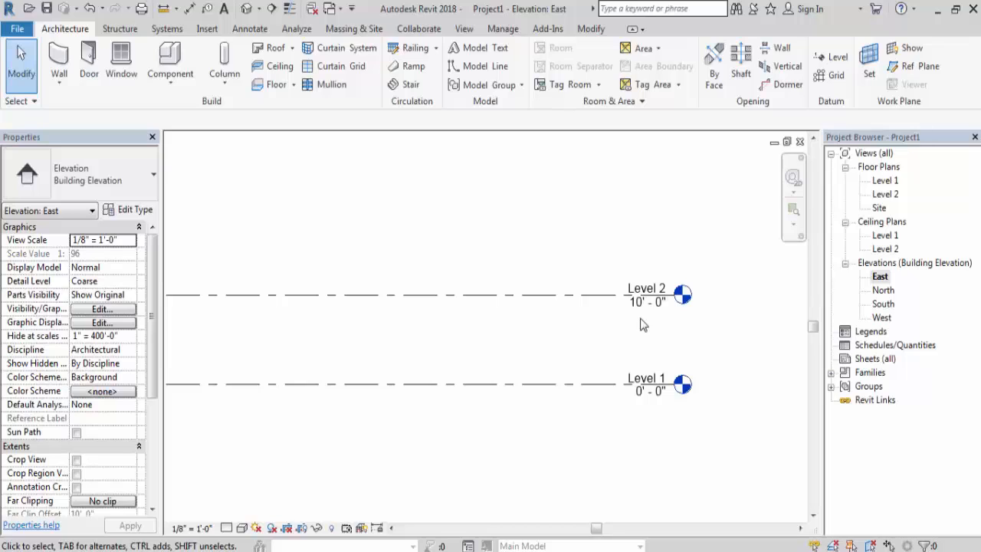
scroll(611, 335, down, 4)
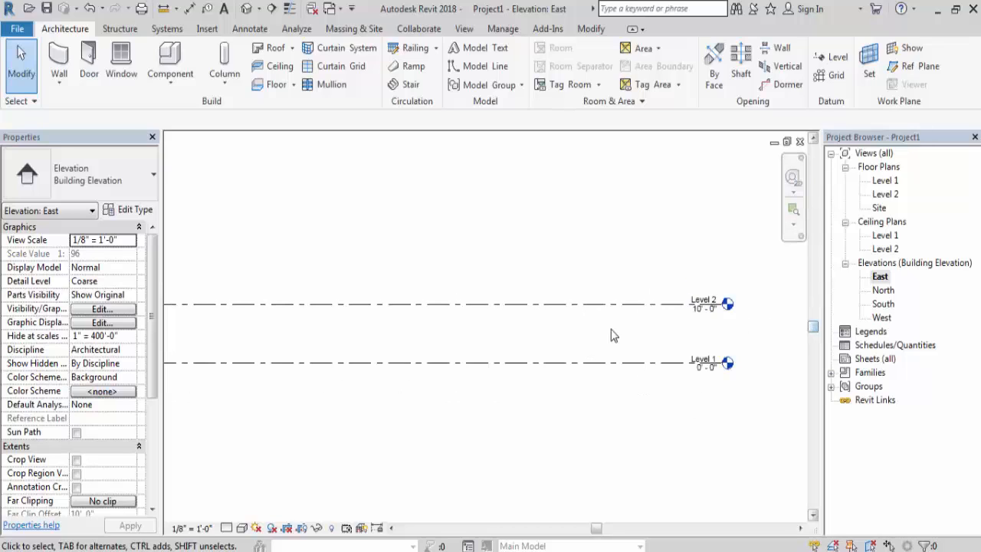
click(349, 317)
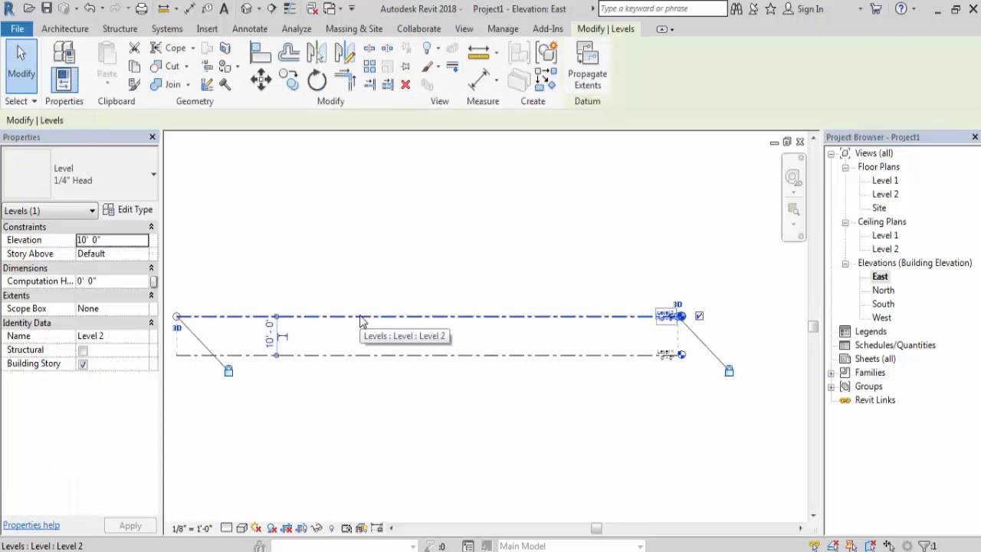
scroll(261, 353, up, 2)
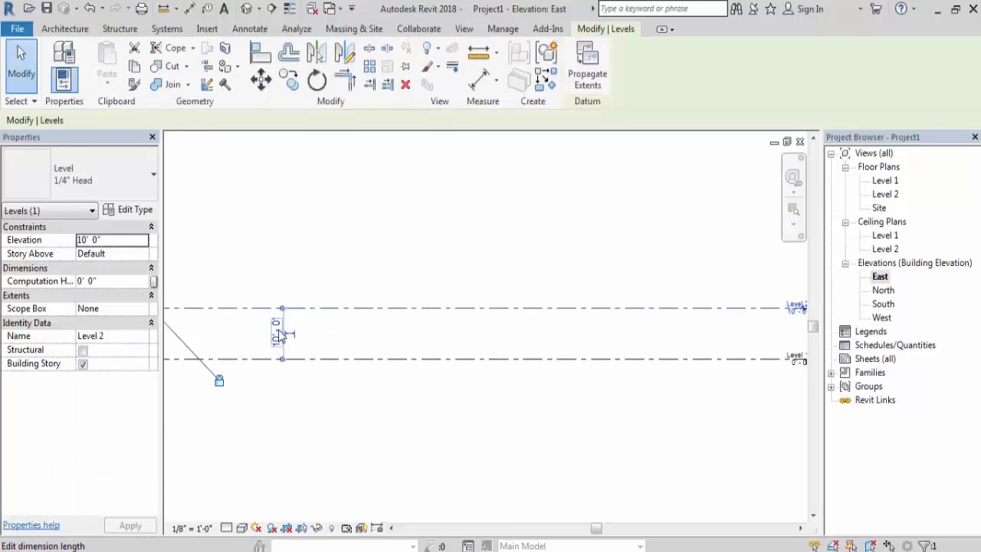
scroll(272, 330, down, 2)
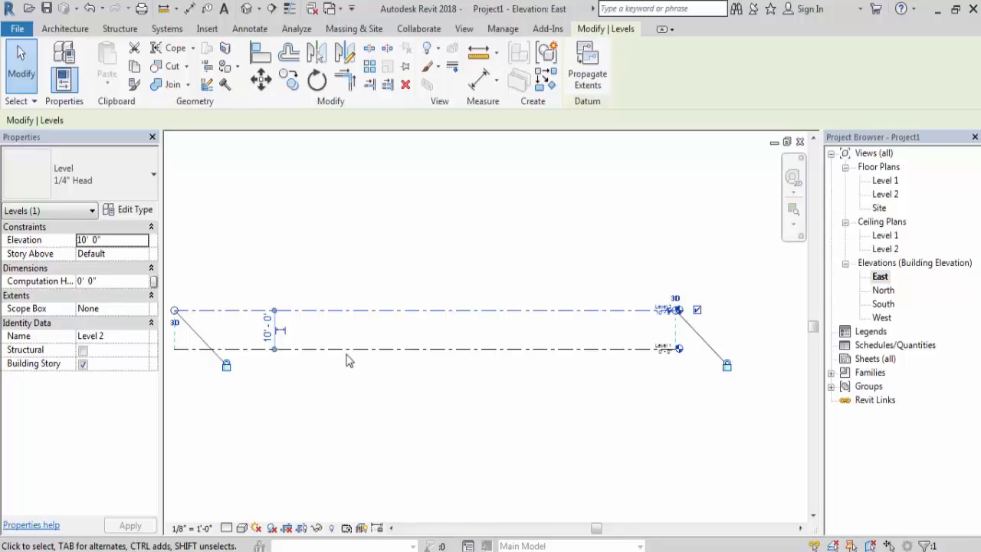
click(678, 396)
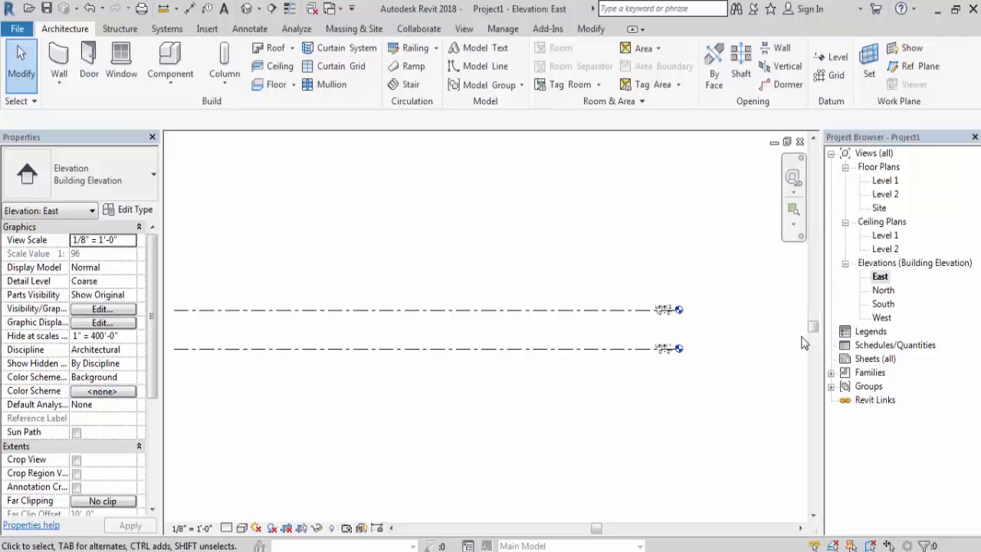
- In the Level 1 floor plan, draw a rectangle of Generic - 8" walls about 102' by 63' with an unconnected height of 11' 0"
double_click(886, 181)
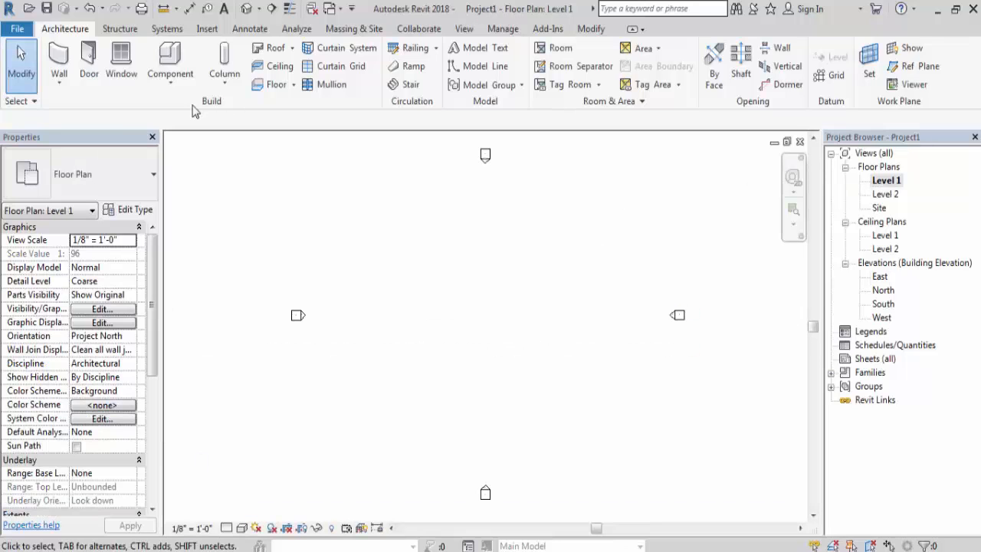
click(53, 58)
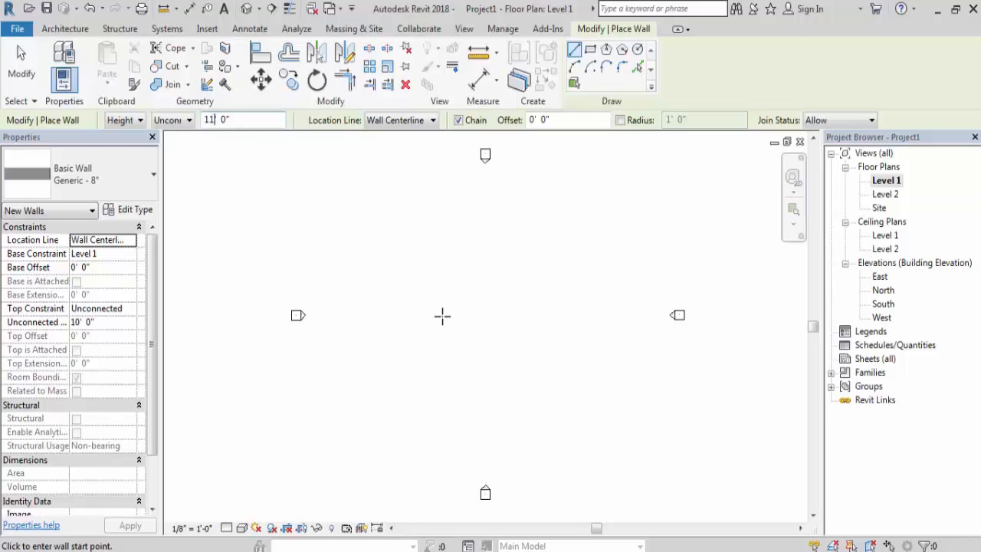
click(591, 50)
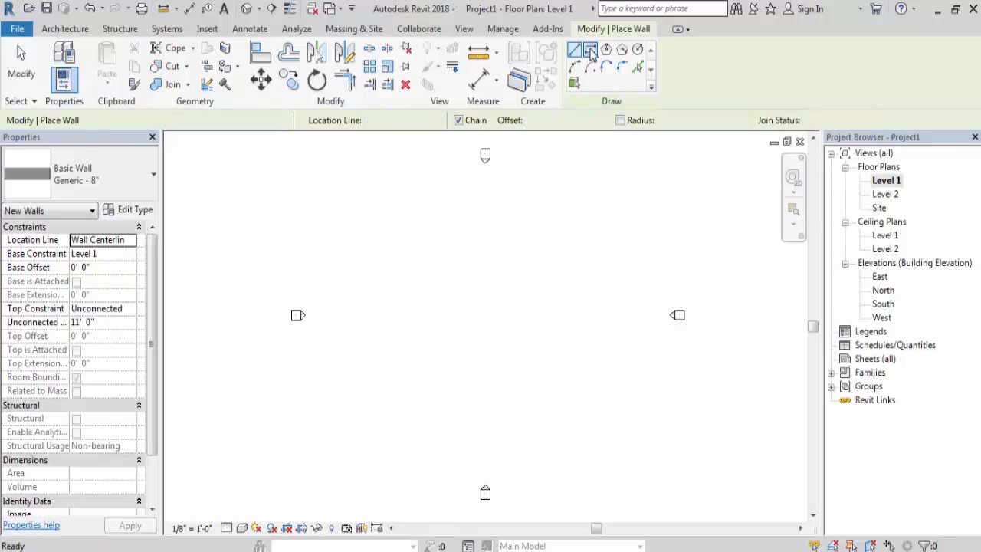
click(366, 256)
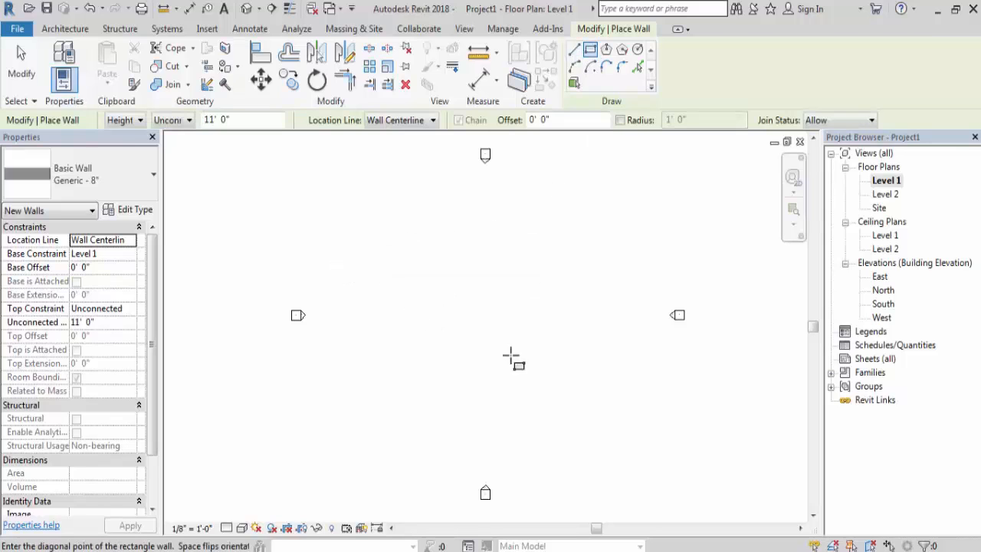
click(595, 404)
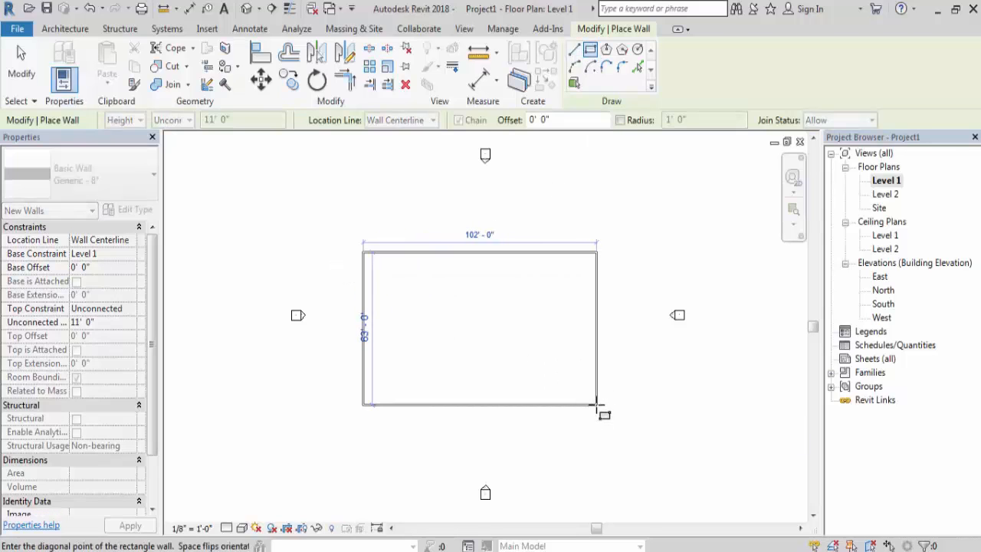
key(Escape)
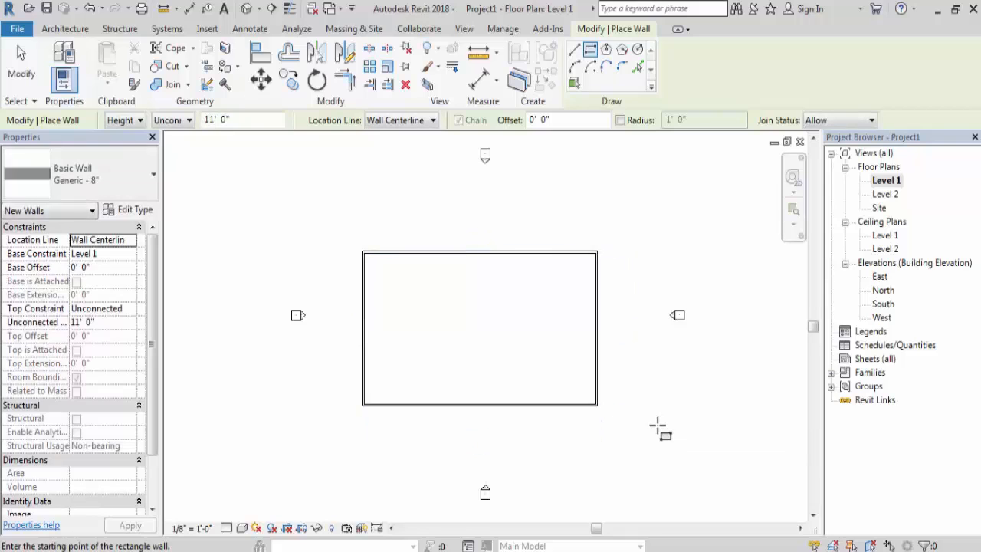
key(Escape)
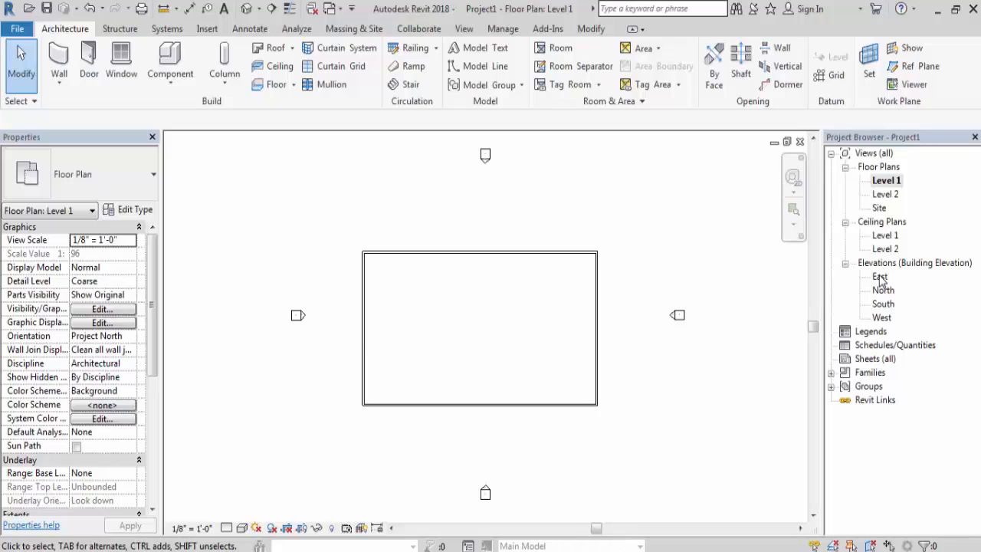
- In the East elevation, compare the height of the walls with the height of Level 2
double_click(880, 278)
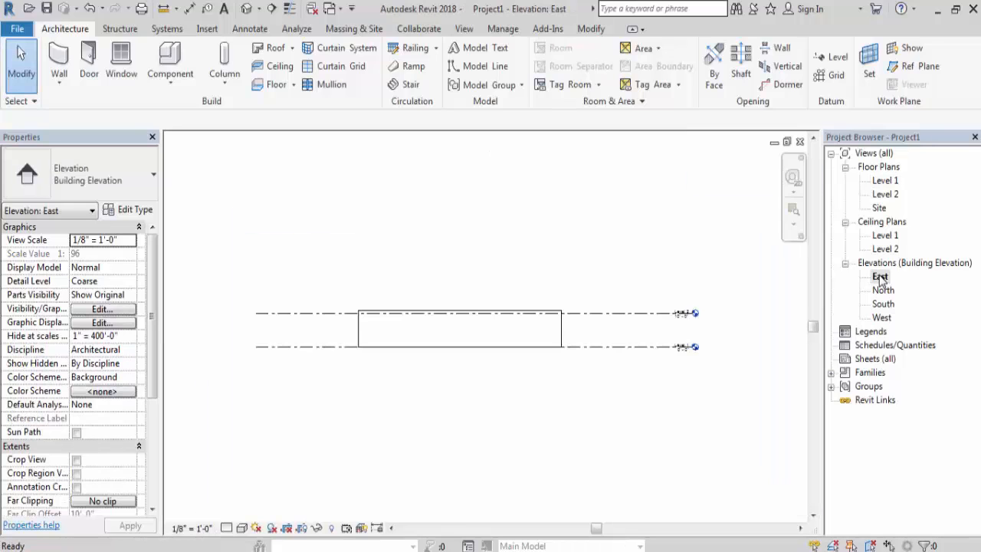
scroll(374, 356, up, 2)
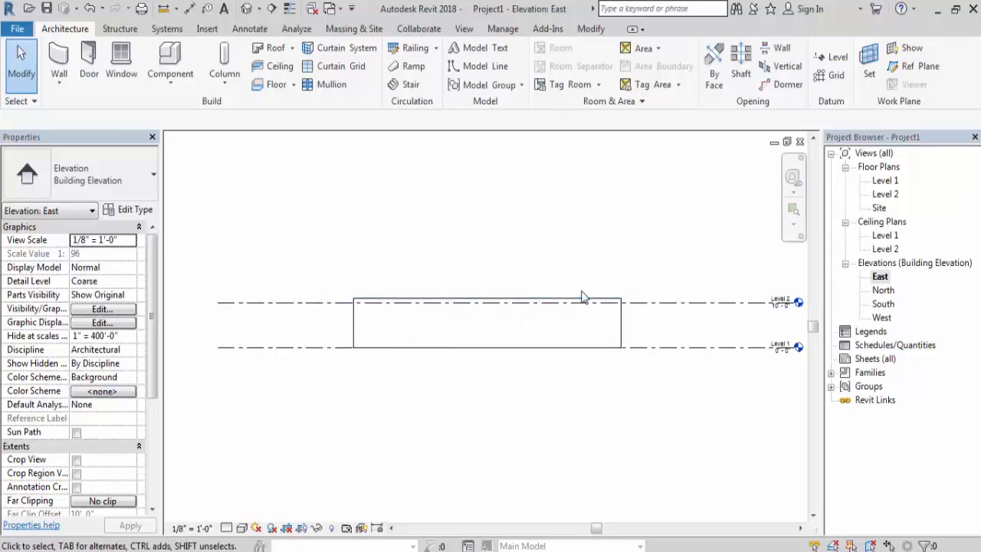
click(314, 303)
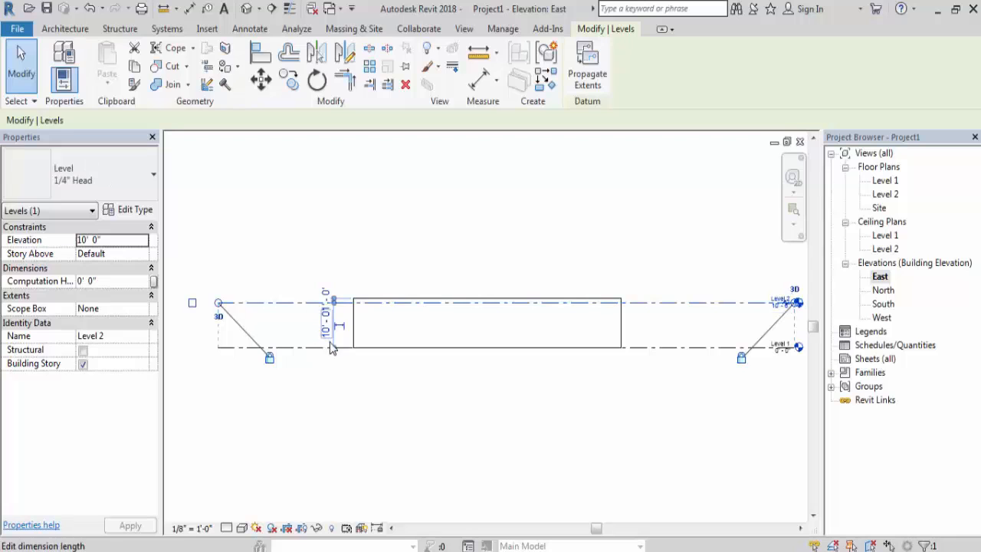
key(Escape)
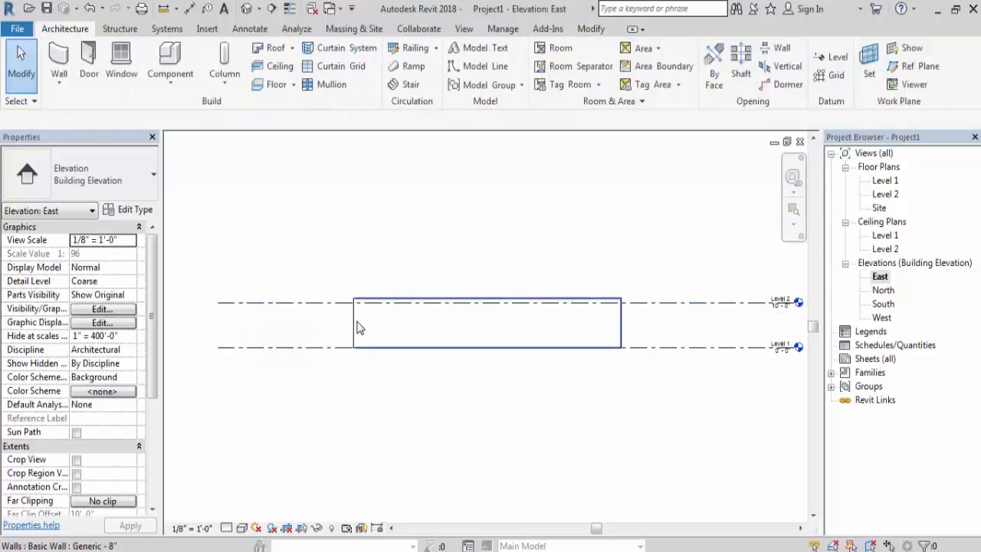
click(360, 324)
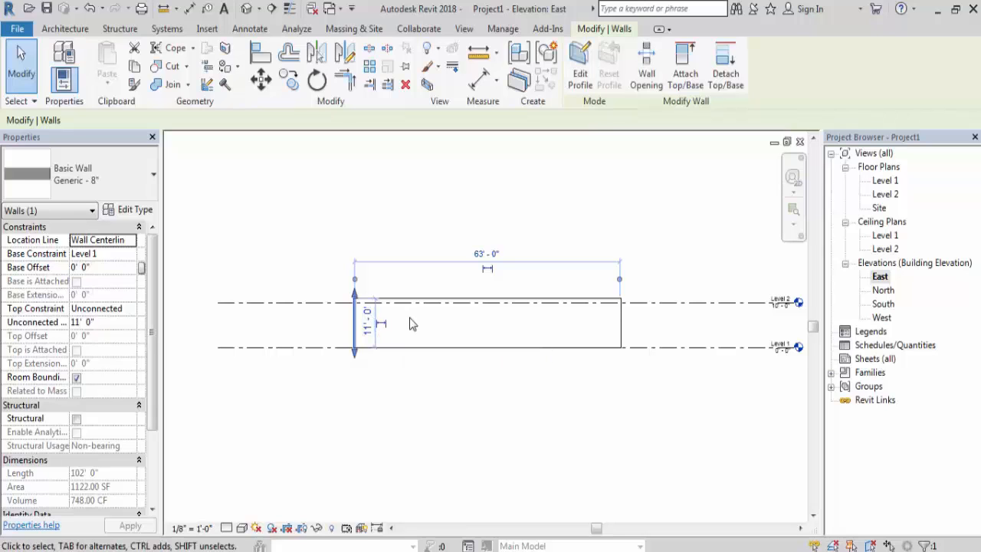
key(Escape)
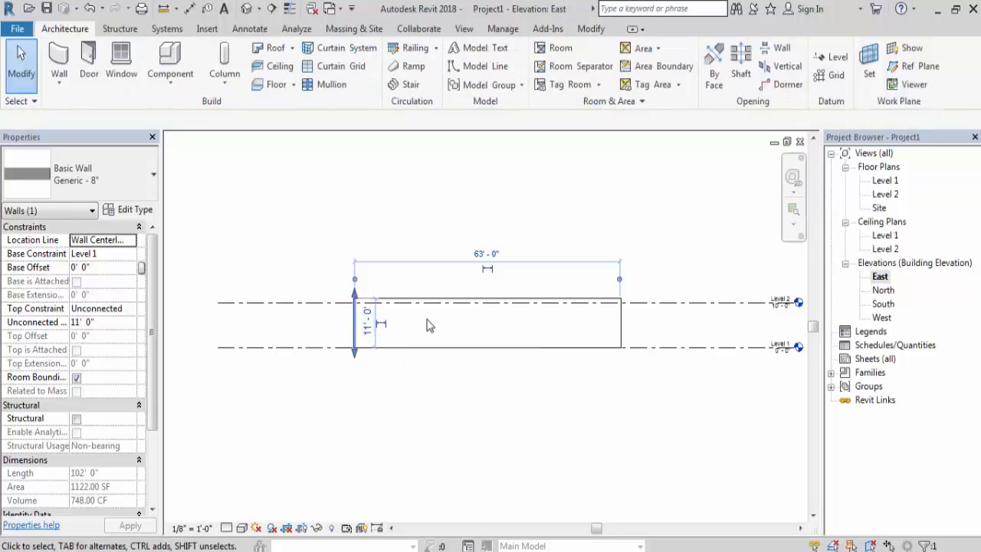
- Delete all the walls of the rectangle in the Level 1 floor plan
double_click(883, 182)
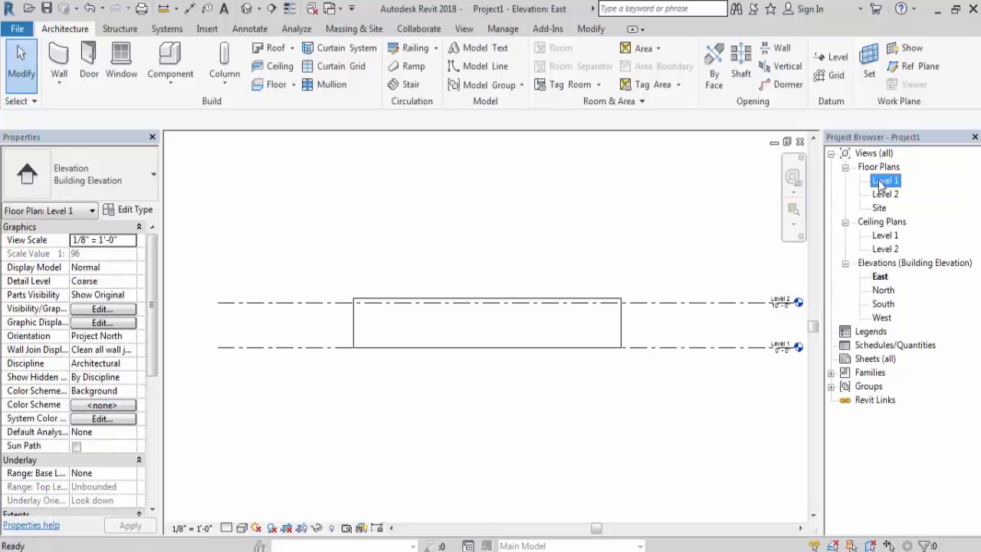
drag(603, 423, 347, 226)
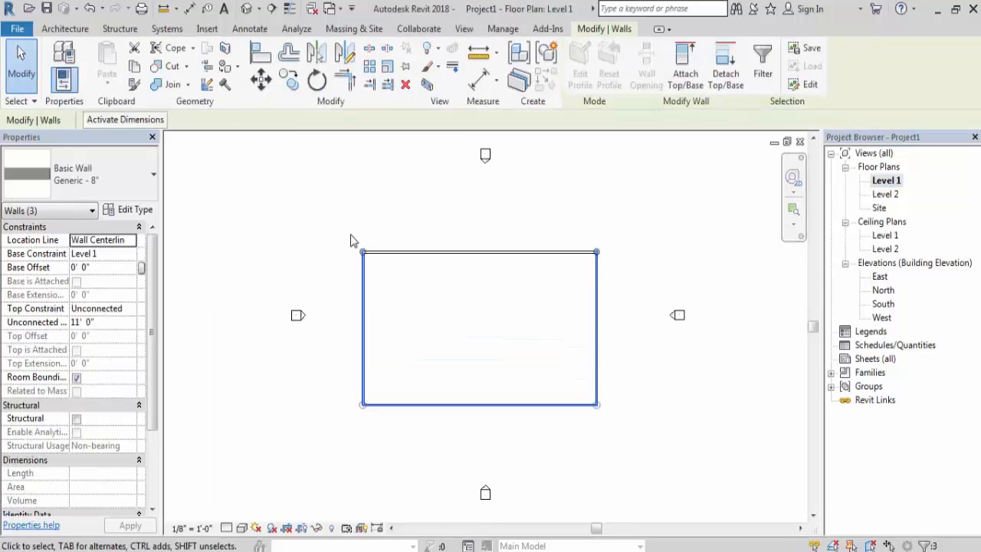
key(Delete)
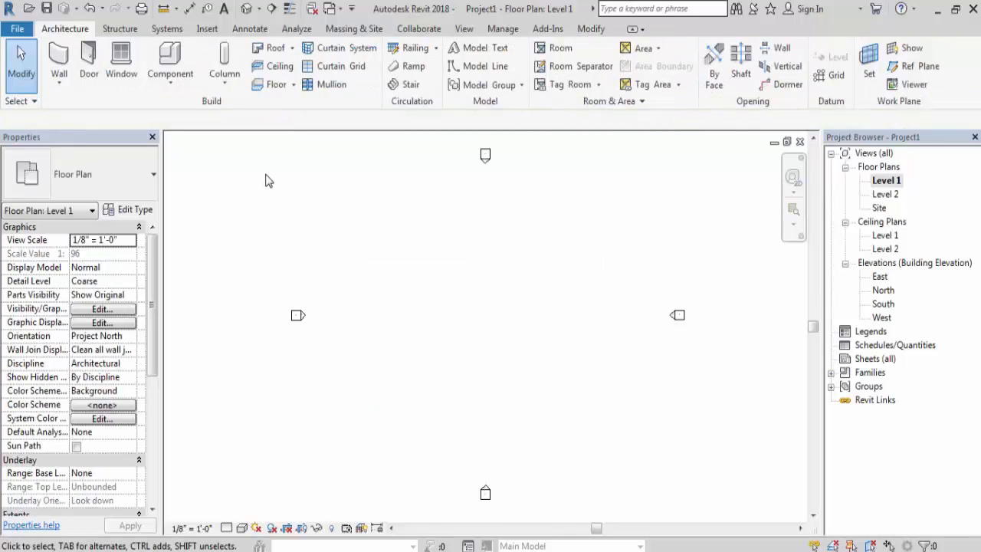
- Draw a rectangle of Generic - 8" walls about 77' by 54' between the elevation markers, with their height constrained to Level 2
click(59, 63)
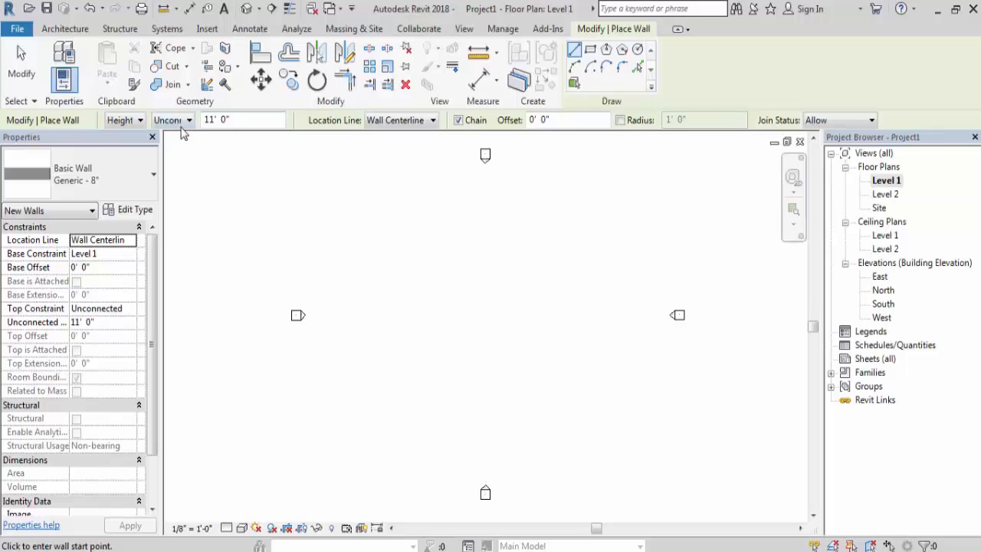
click(190, 125)
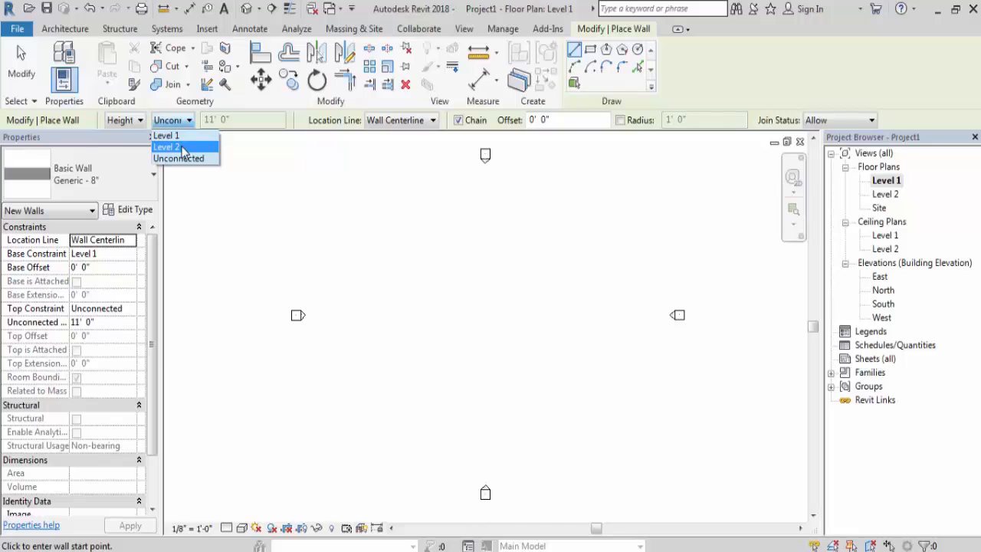
click(184, 147)
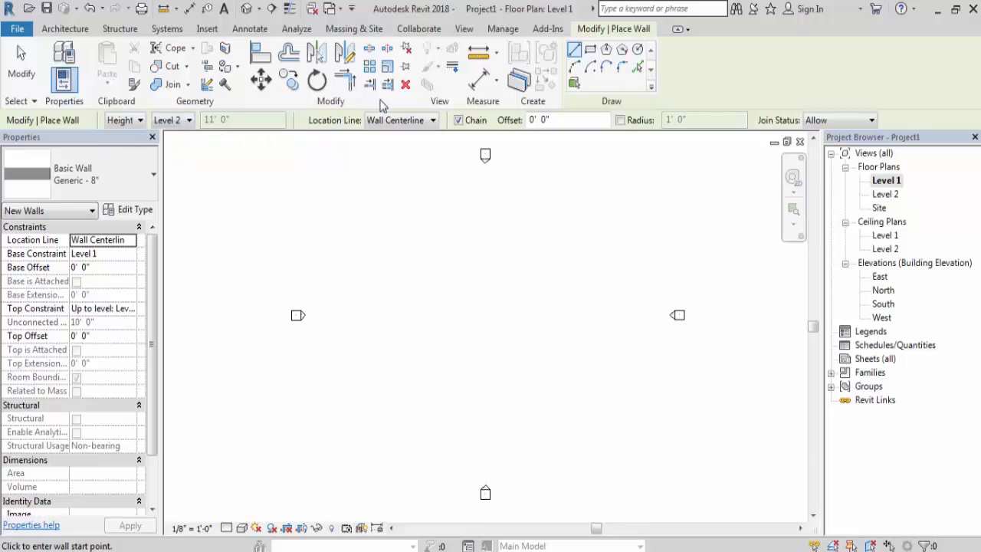
click(592, 51)
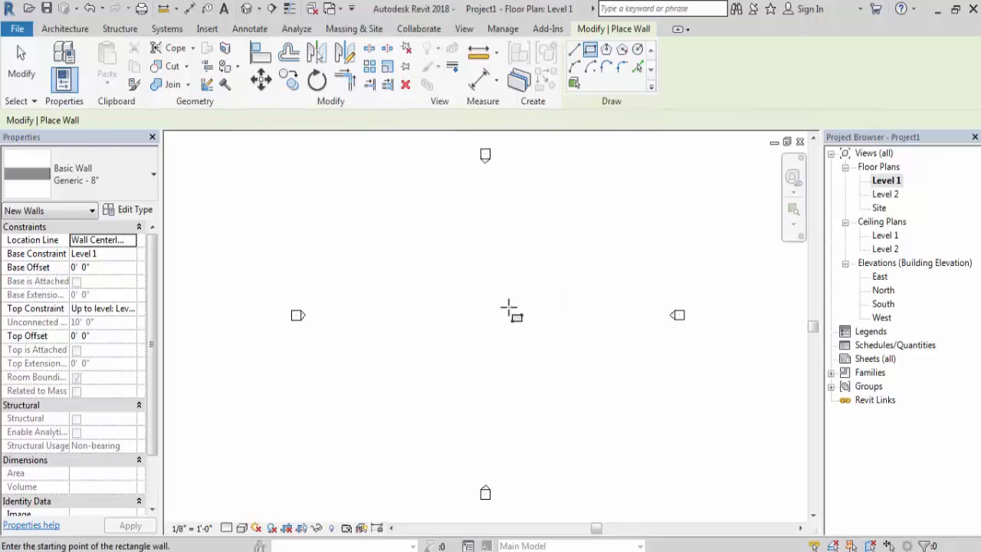
click(380, 256)
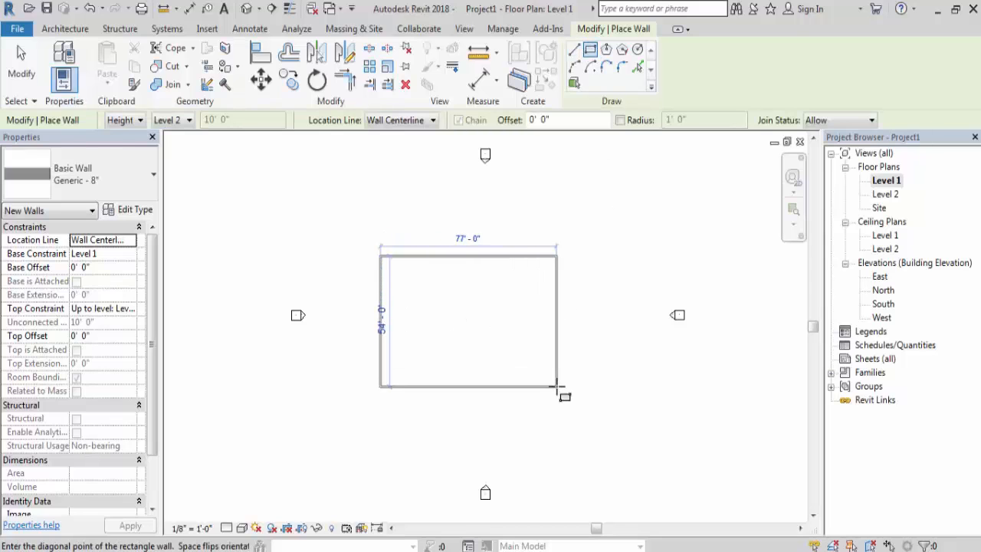
click(565, 392)
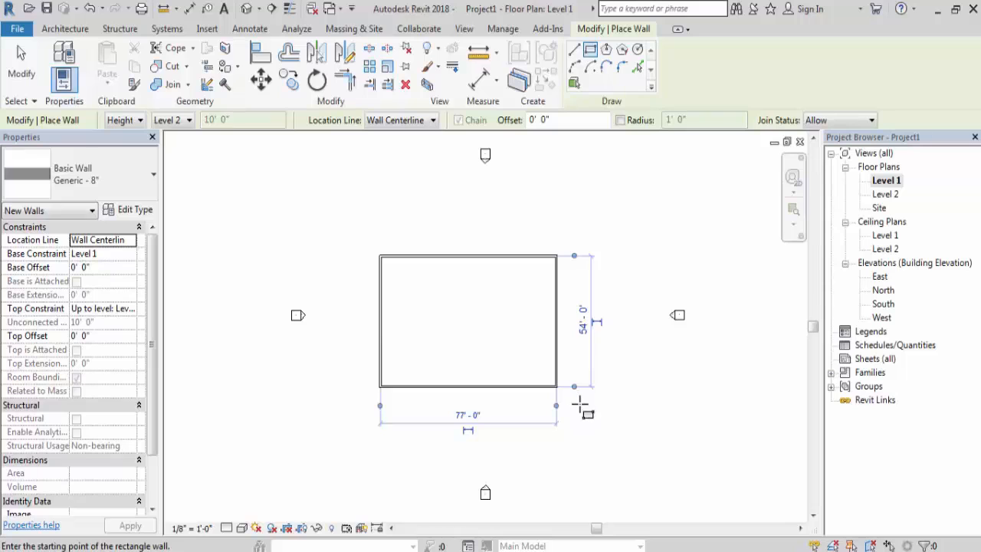
key(Escape)
key(Escape)
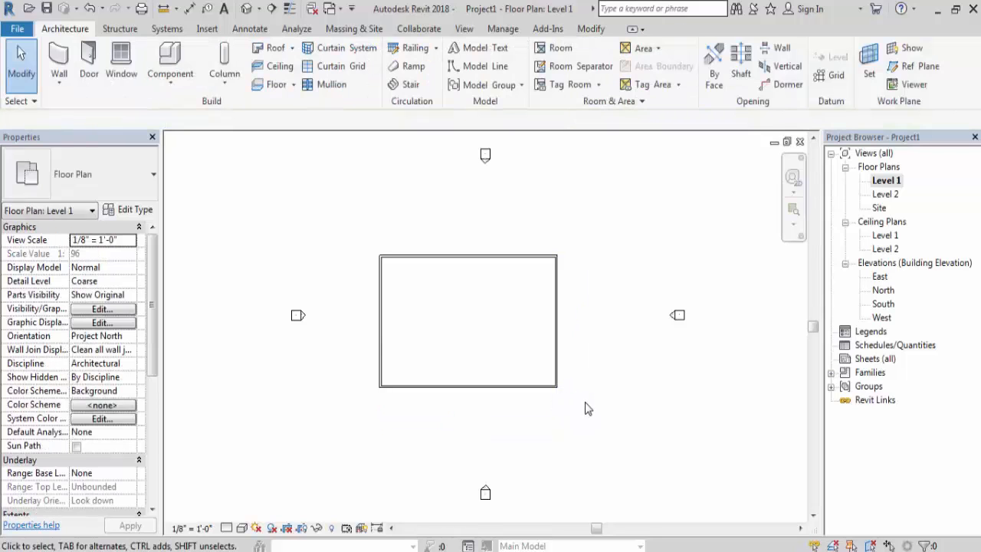
- Open the East elevation and check the top of the constrained walls against the Level 2 line
double_click(879, 277)
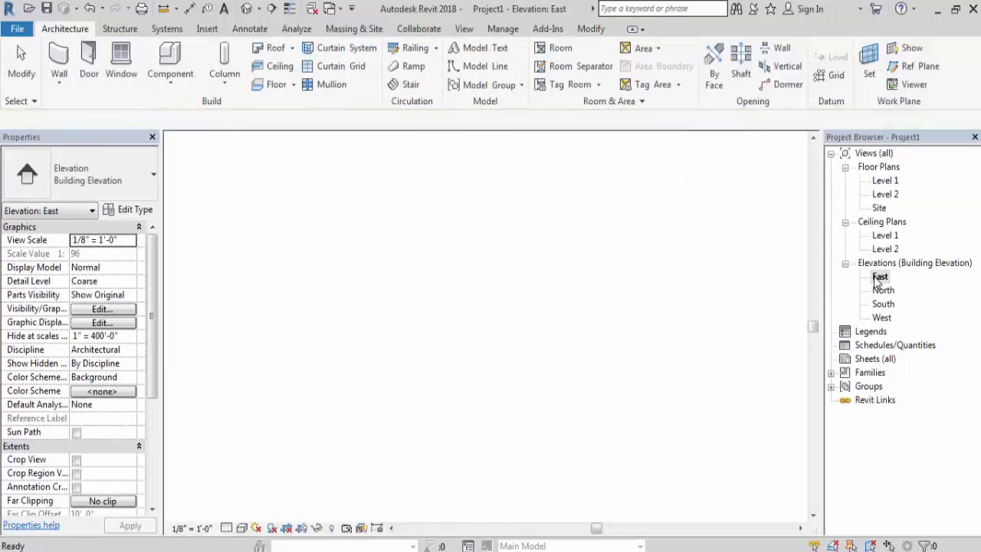
scroll(671, 333, up, 2)
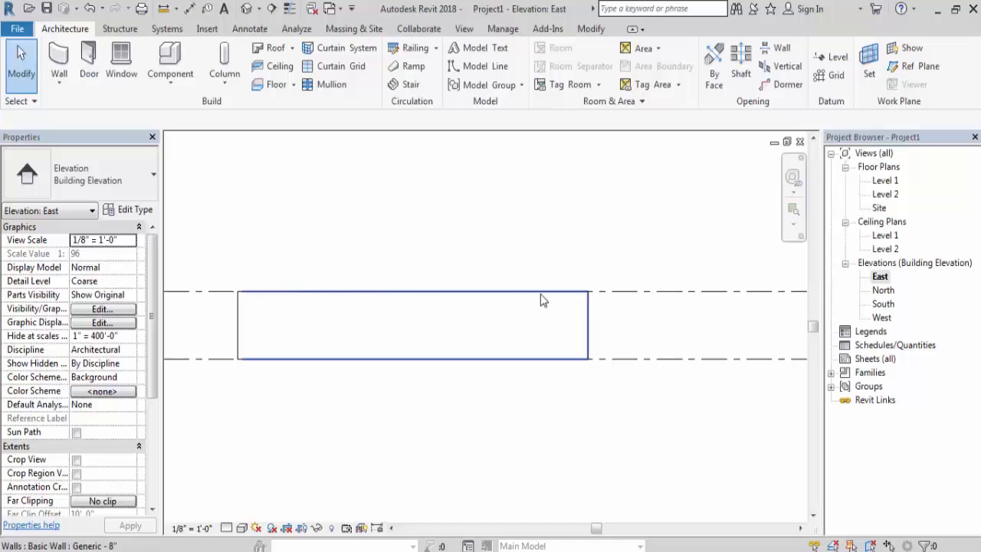
scroll(627, 292, down, 2)
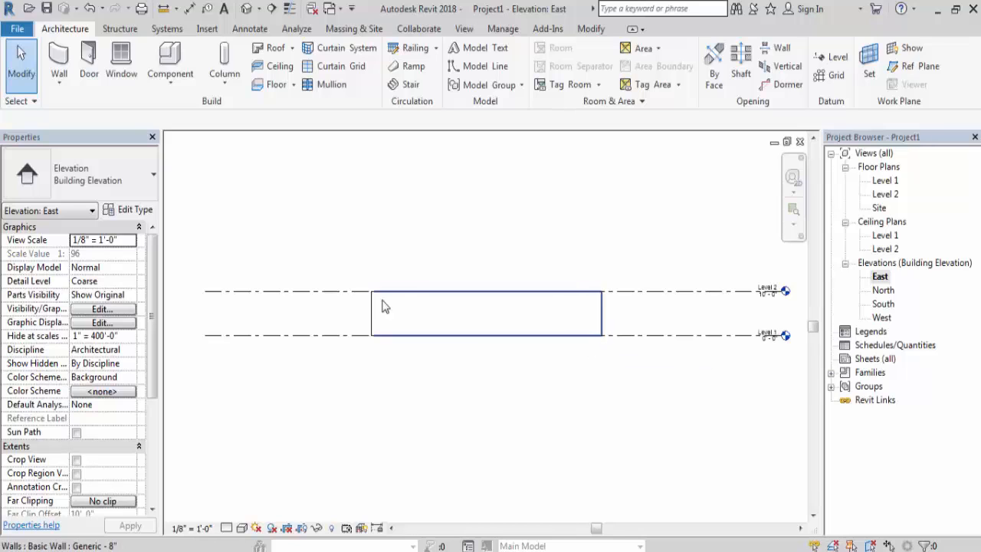
click(340, 291)
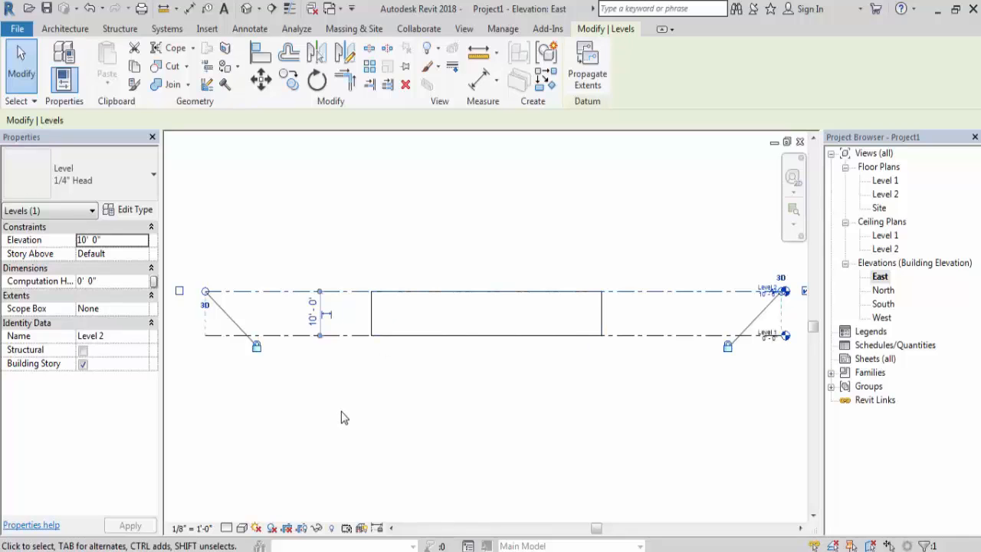
click(281, 357)
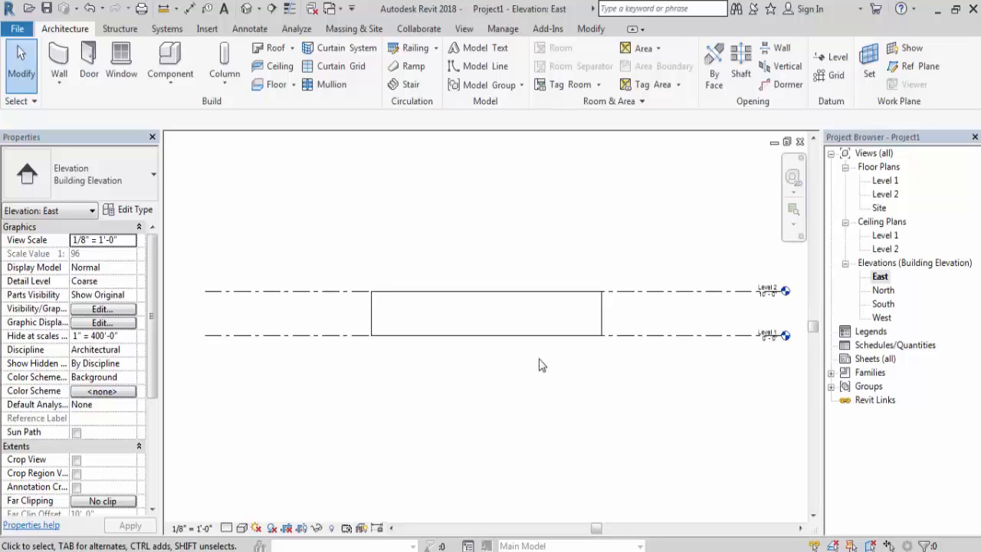
- Set the elevation of Level 2 to 12' 0" in the East elevation
scroll(225, 365, down, 1)
scroll(675, 345, up, 3)
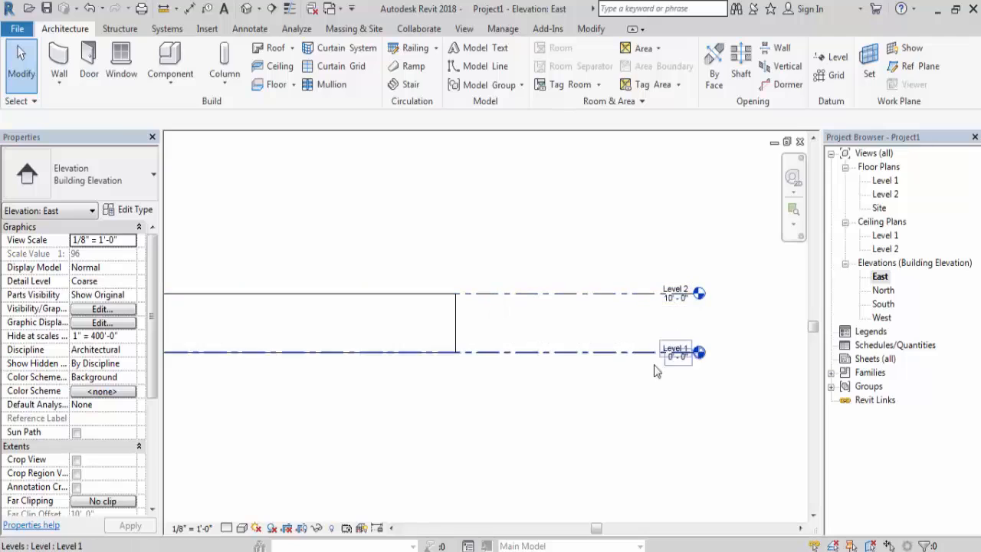
scroll(556, 295, up, 1)
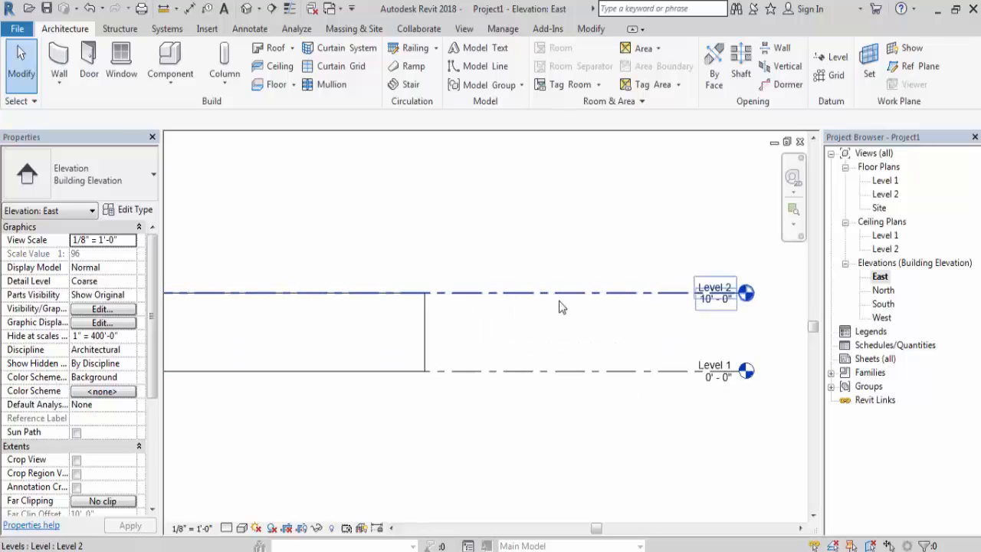
double_click(710, 301)
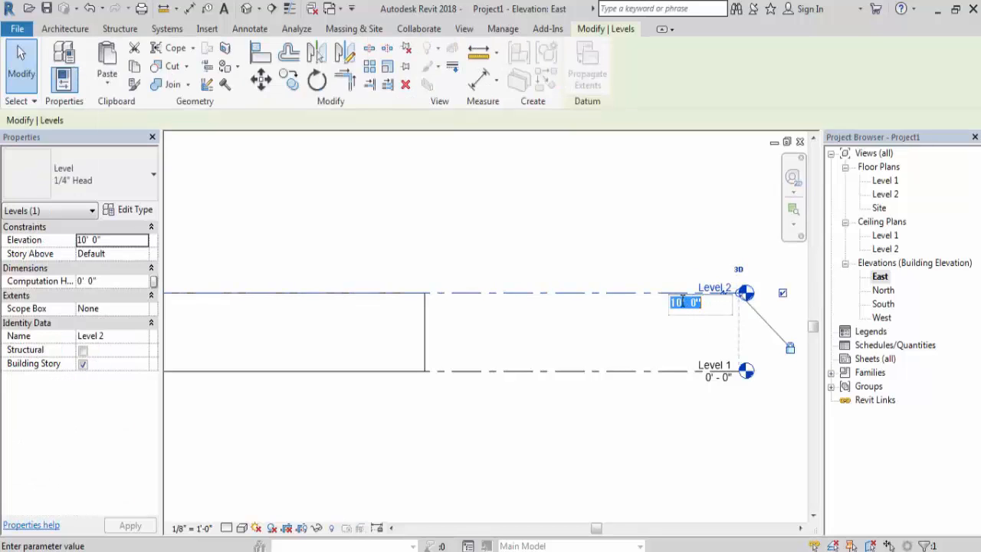
click(681, 307)
key(BackSpace)
text(2)
key(Return)
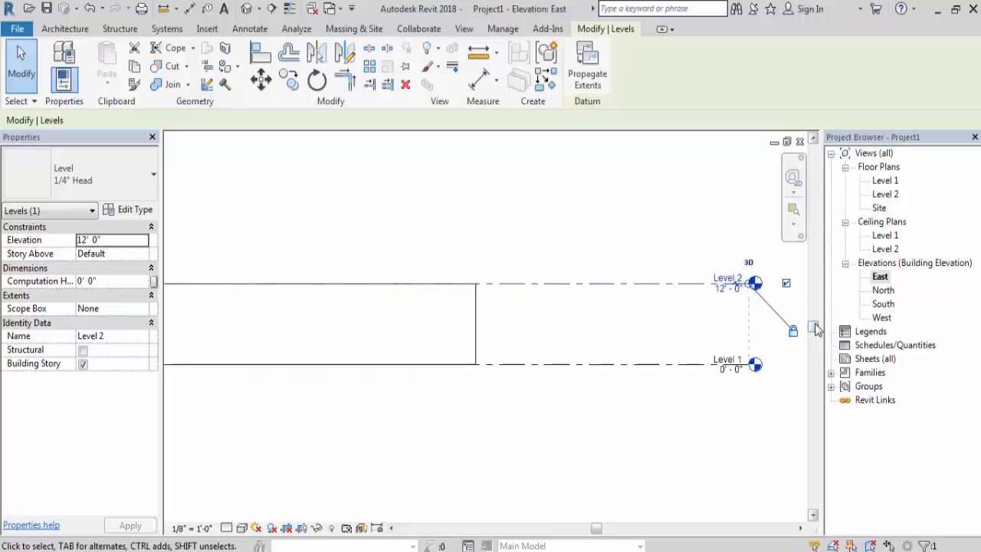
scroll(816, 329, down, 2)
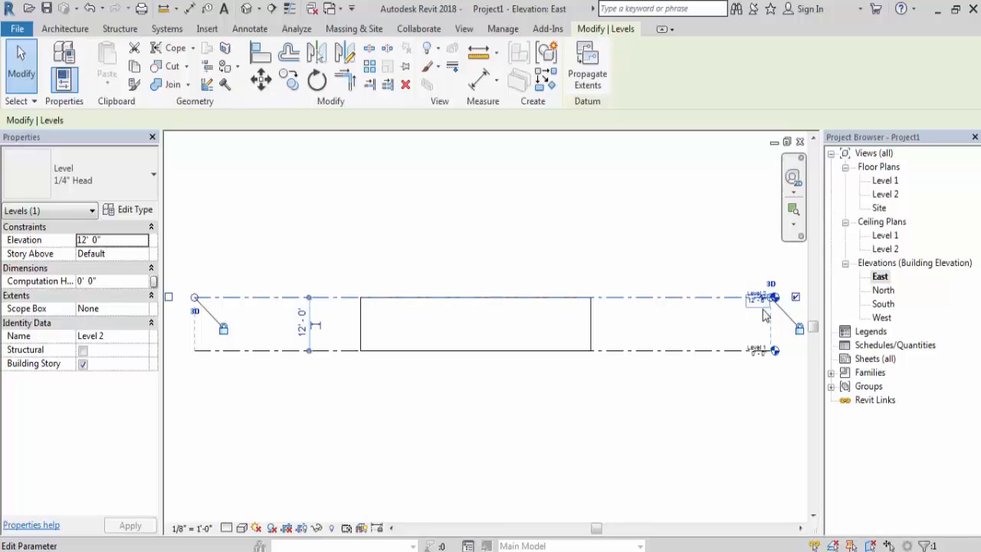
click(755, 478)
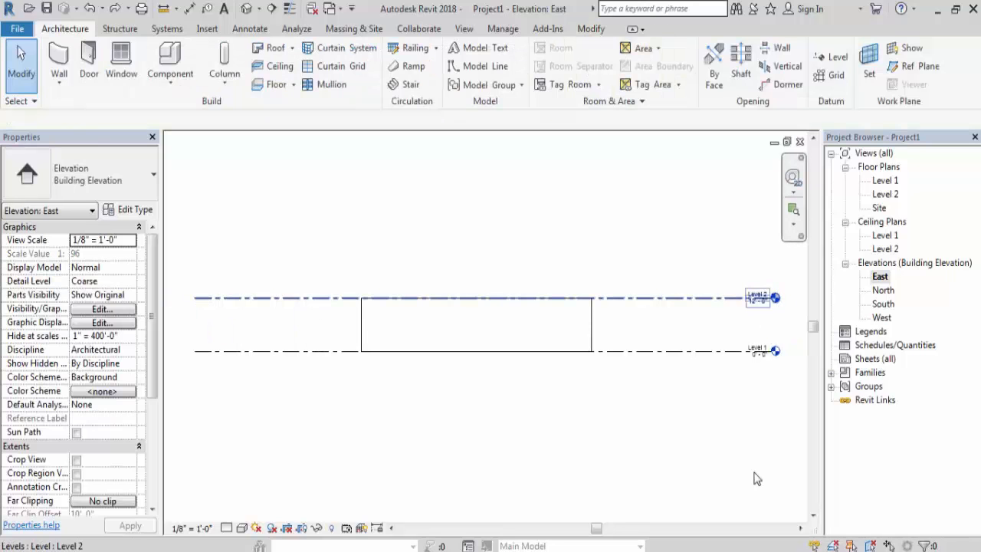
- Change the elevation of Level 2 to 10' 6" in the East elevation
scroll(763, 310, up, 2)
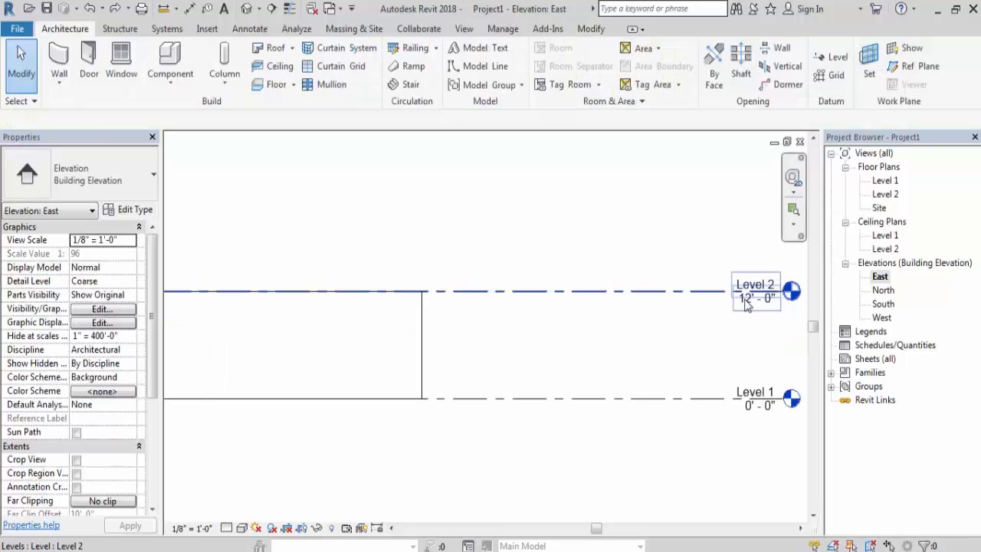
double_click(748, 301)
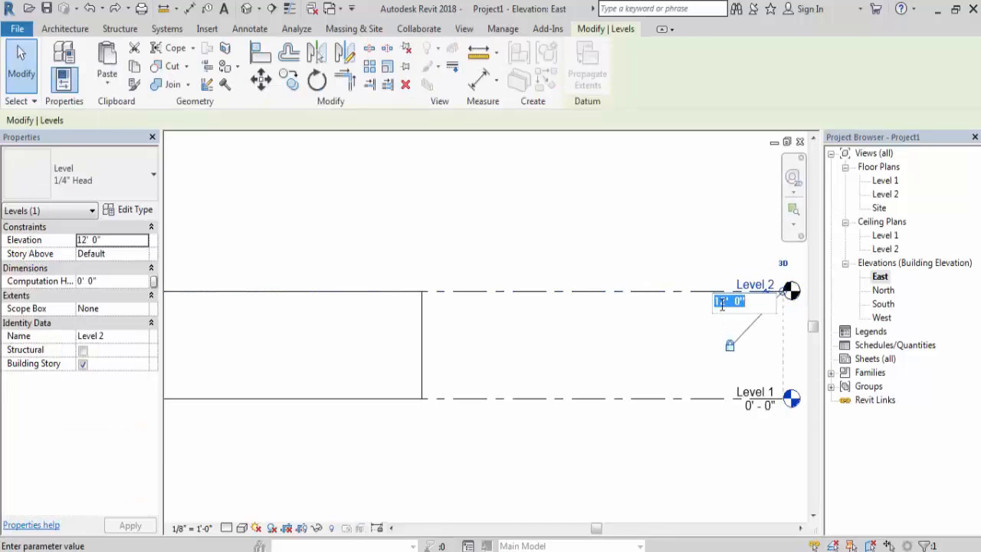
click(724, 304)
key(BackSpace)
text(0)
drag(740, 301, 748, 304)
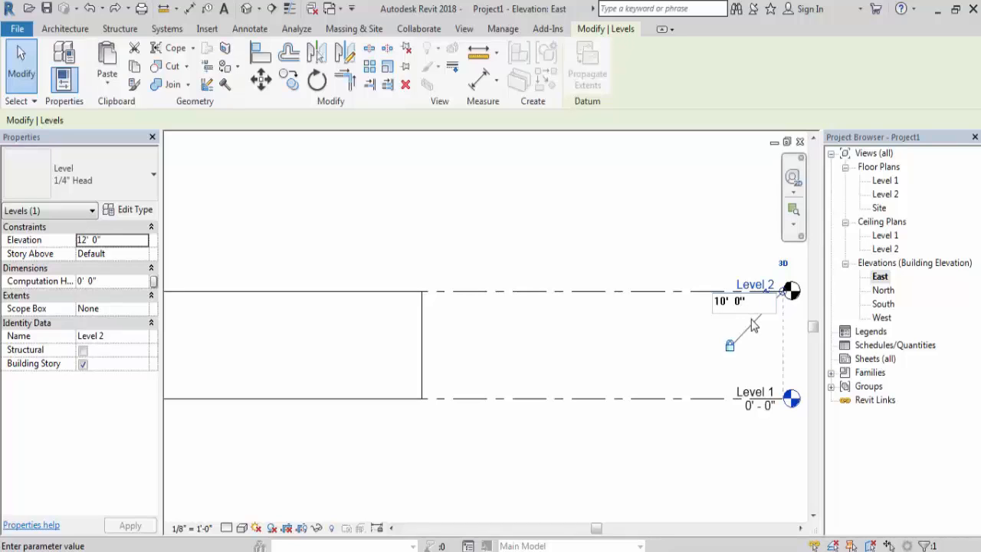
text(6)
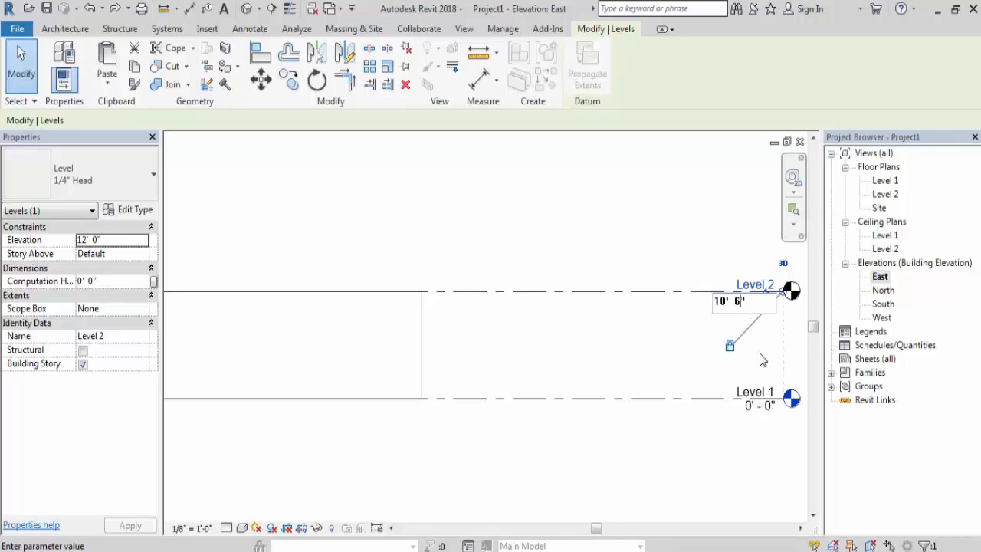
key(Return)
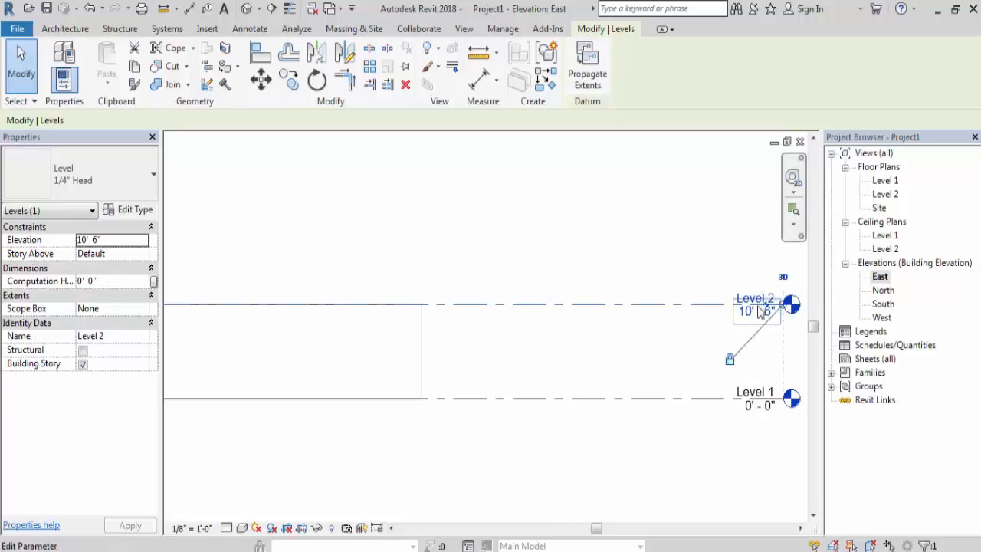
scroll(745, 306, down, 2)
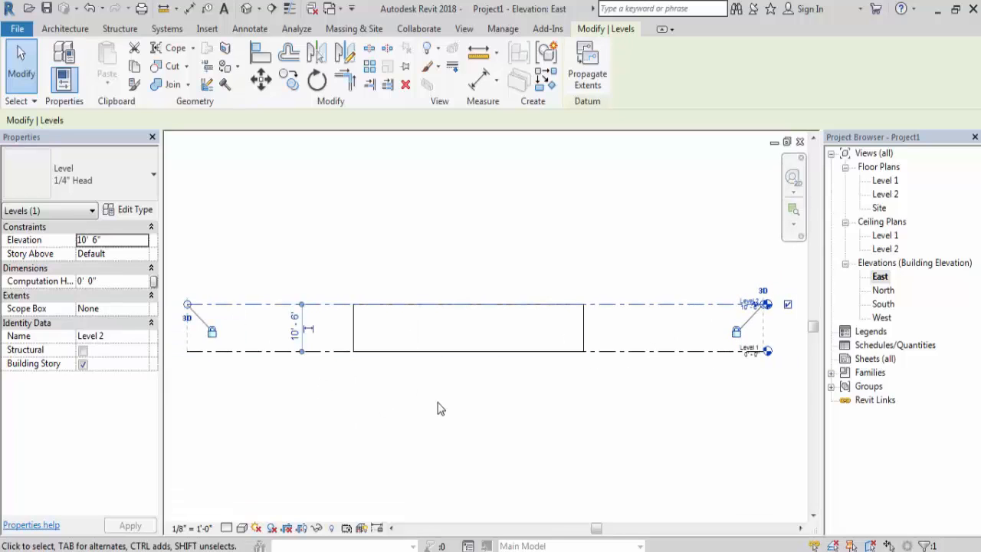
key(Escape)
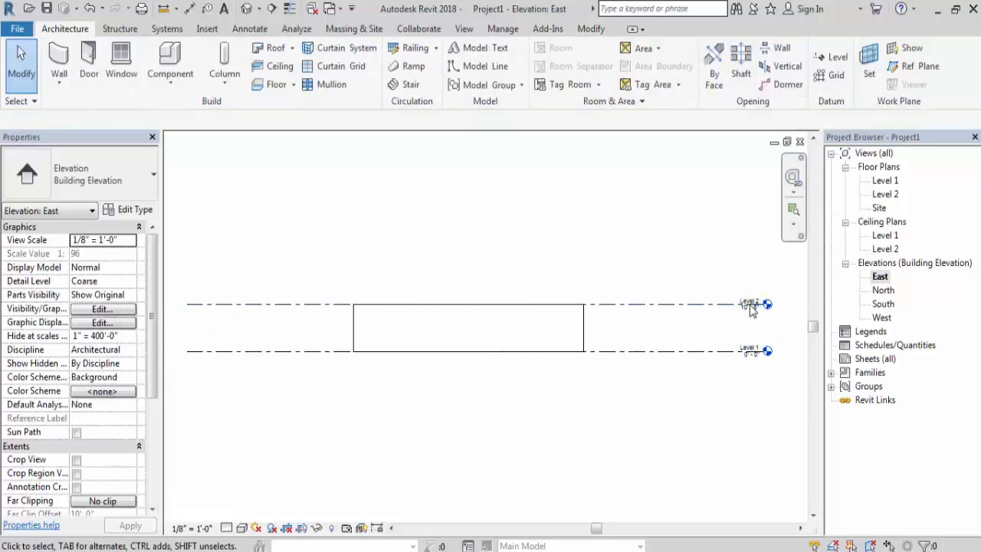
- Rename Level 1 as 1.GROUND FLOOR and rename its corresponding views as well
scroll(753, 305, up, 2)
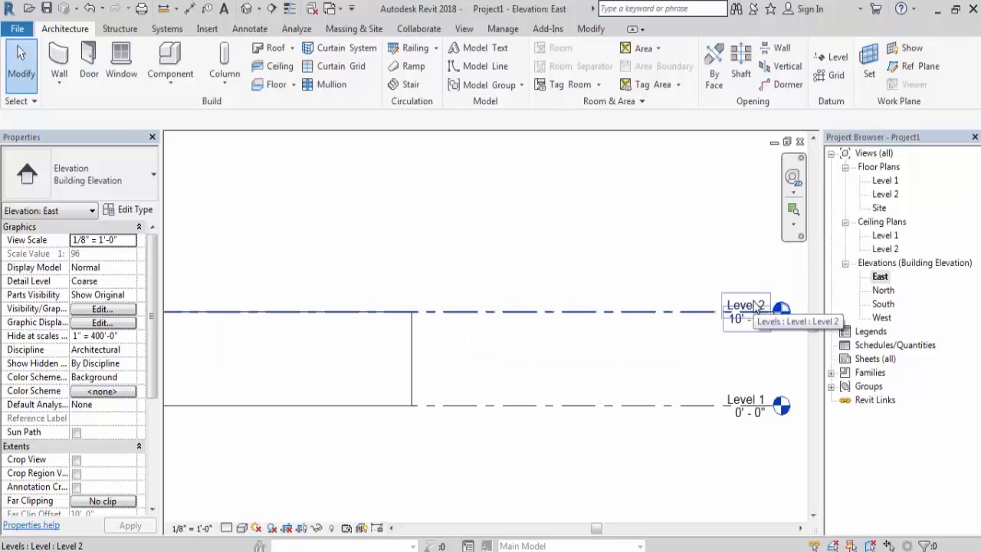
double_click(743, 397)
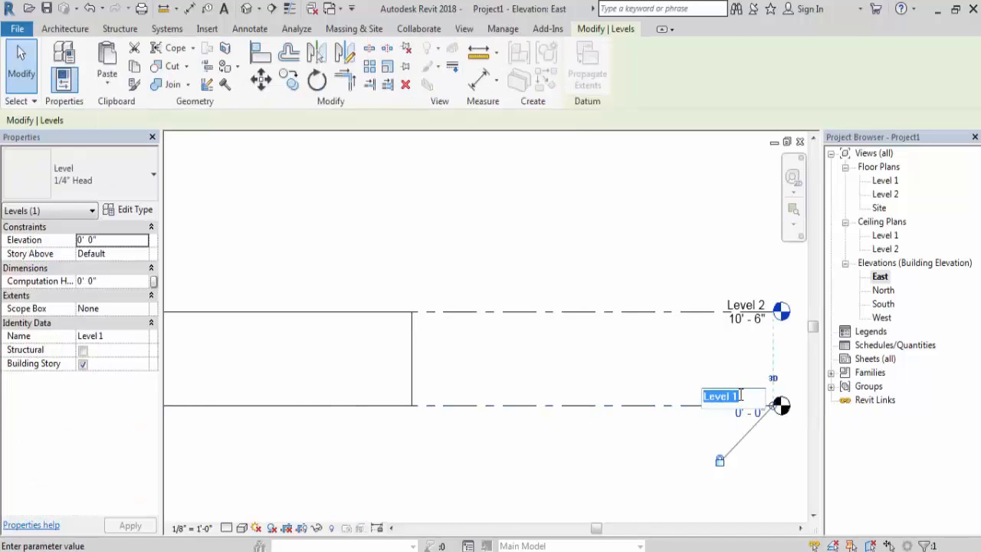
click(741, 395)
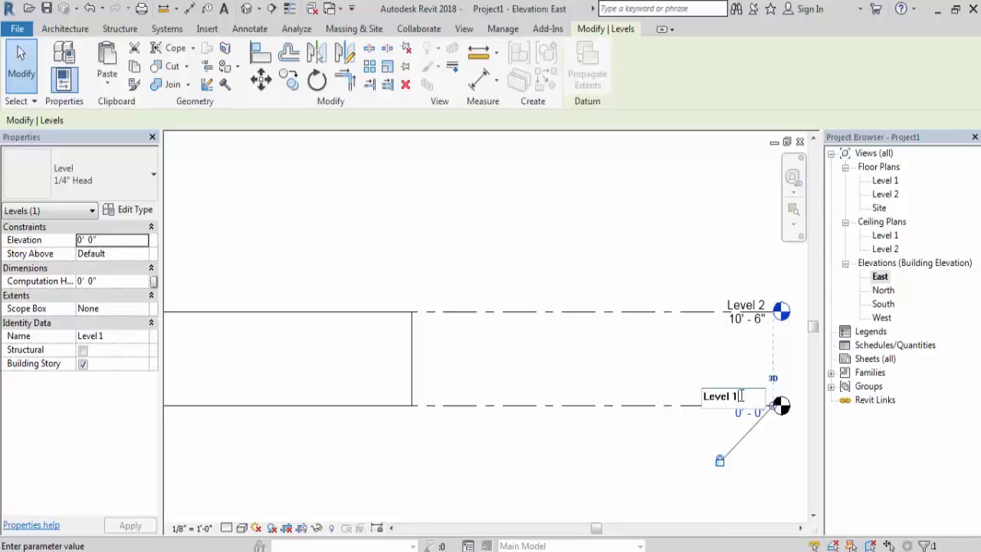
drag(741, 395, 680, 397)
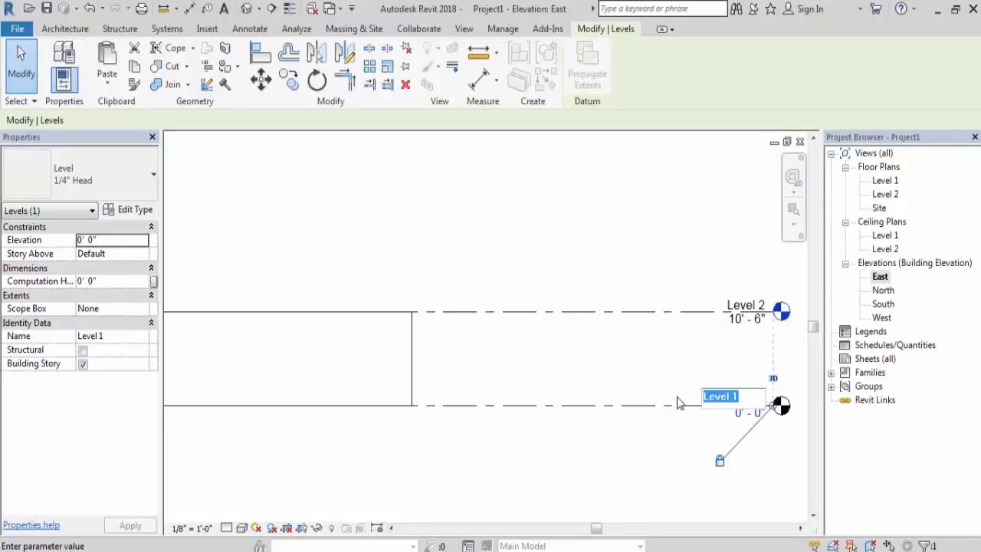
text(1.GROUND)
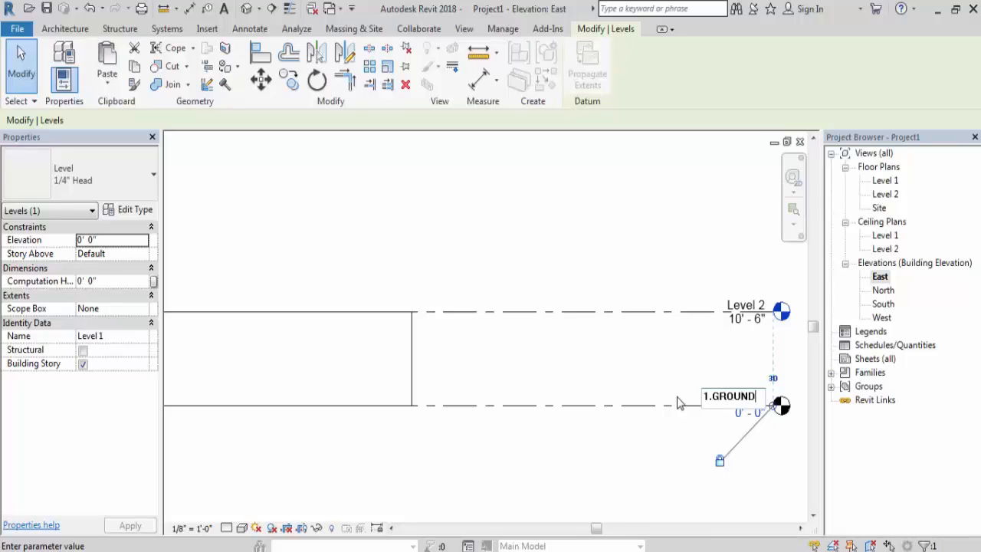
text(FLOOR)
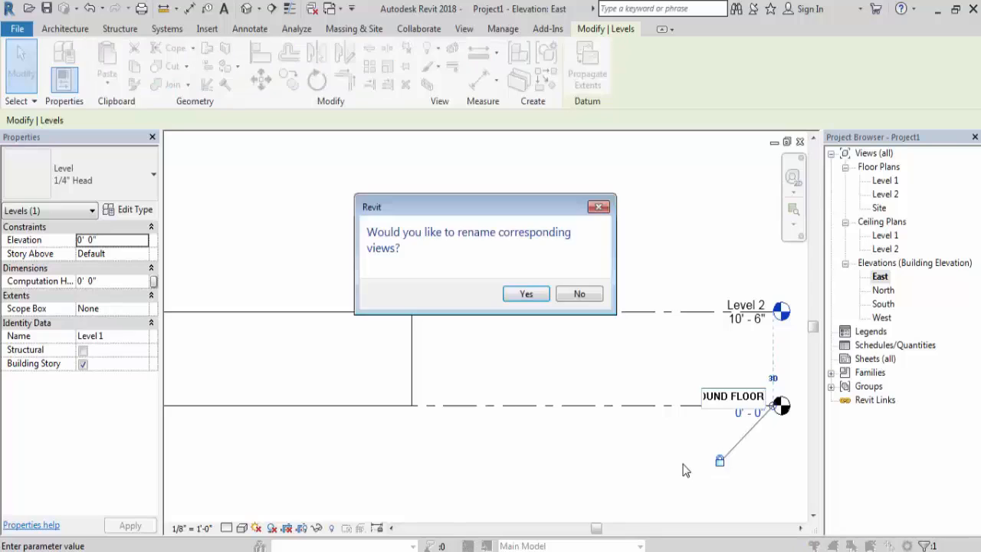
key(Return)
click(527, 296)
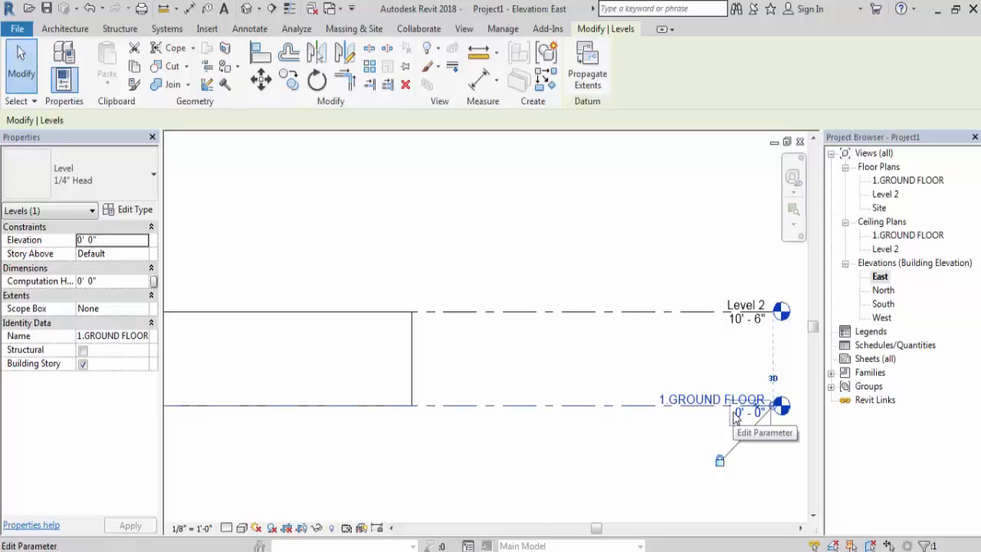
click(663, 449)
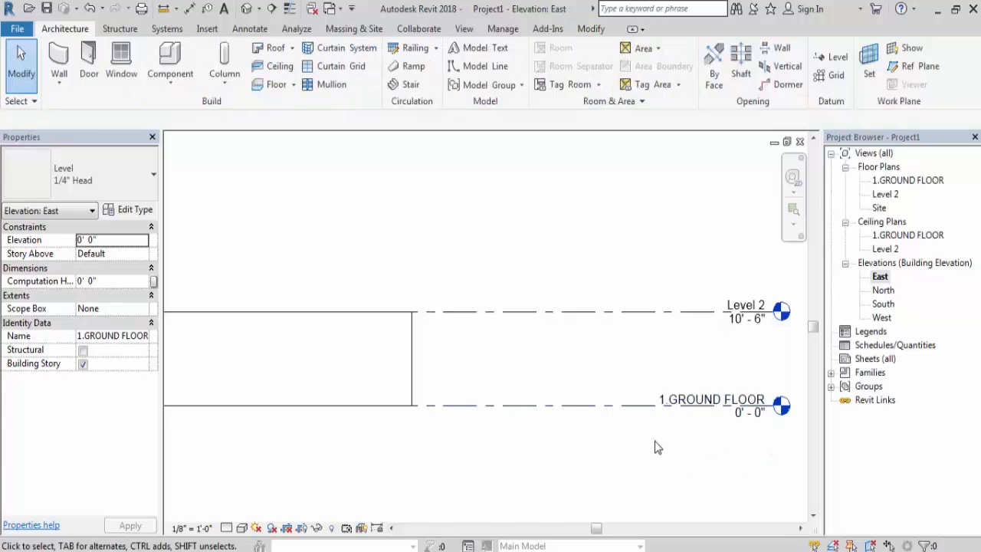
- Rename Level 2 as 2.FIRST FLOOR, including its corresponding floor and ceiling plan views
double_click(736, 304)
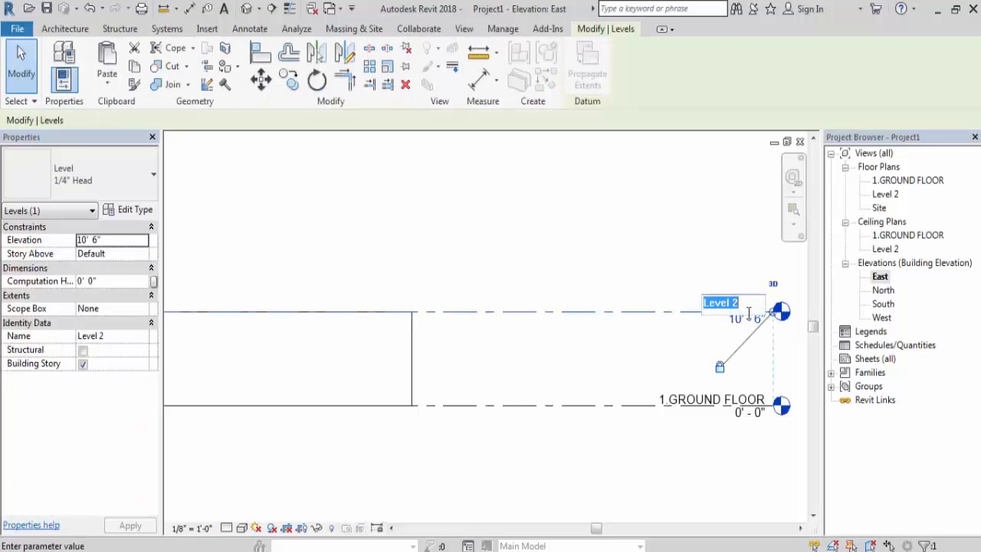
text(2.F)
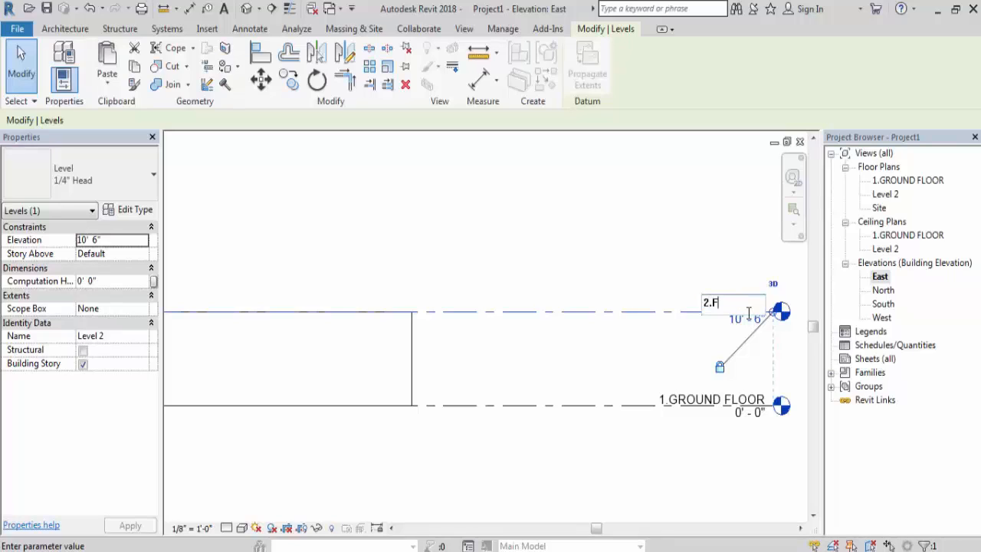
text(IRST FLOOR)
key(Return)
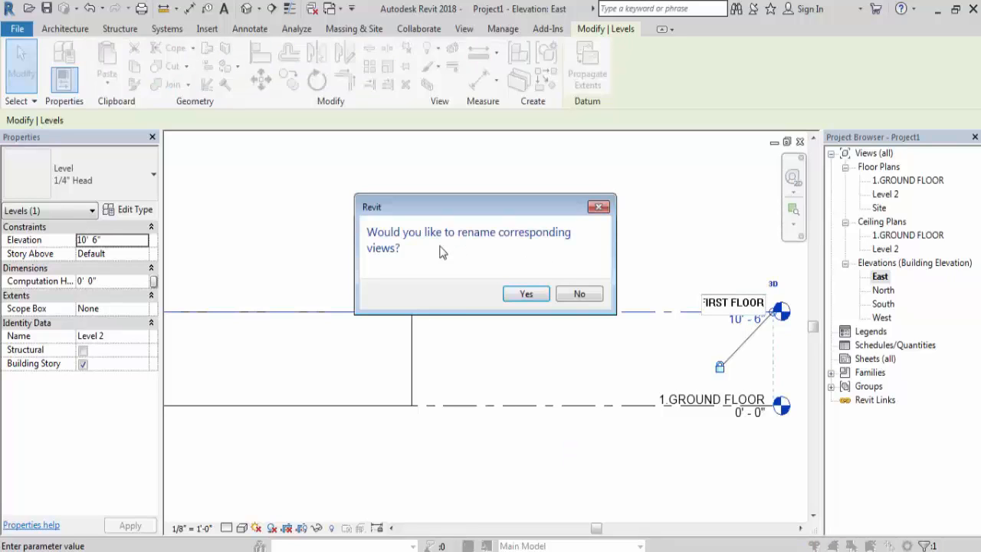
click(527, 295)
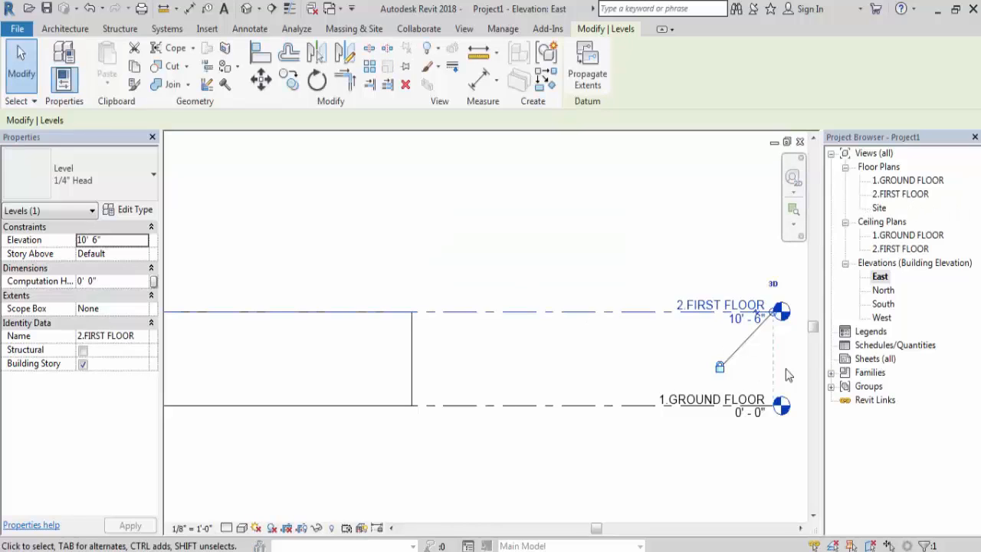
click(649, 454)
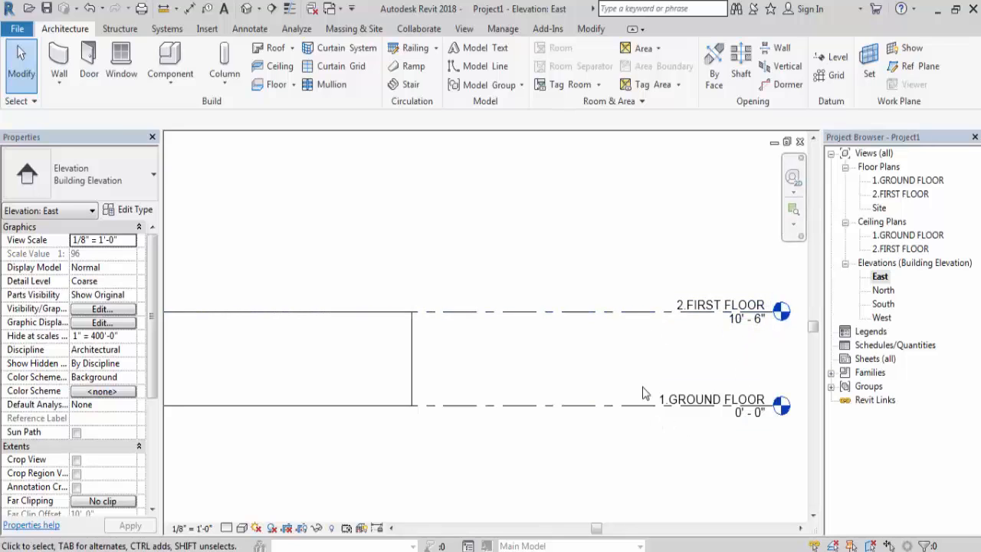
- Set the view scale of the East elevation to 3/32" = 1'-0"
scroll(644, 393, down, 4)
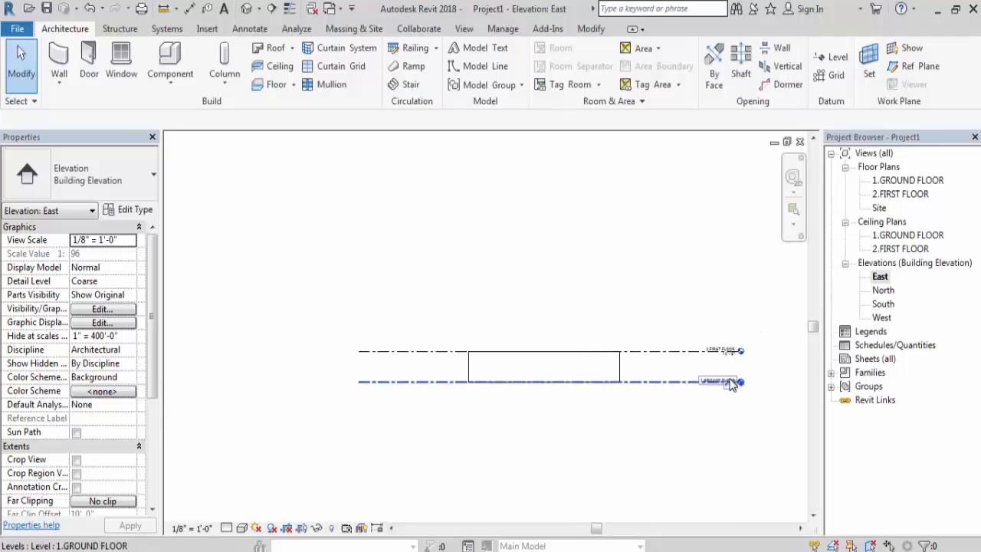
scroll(690, 361, up, 1)
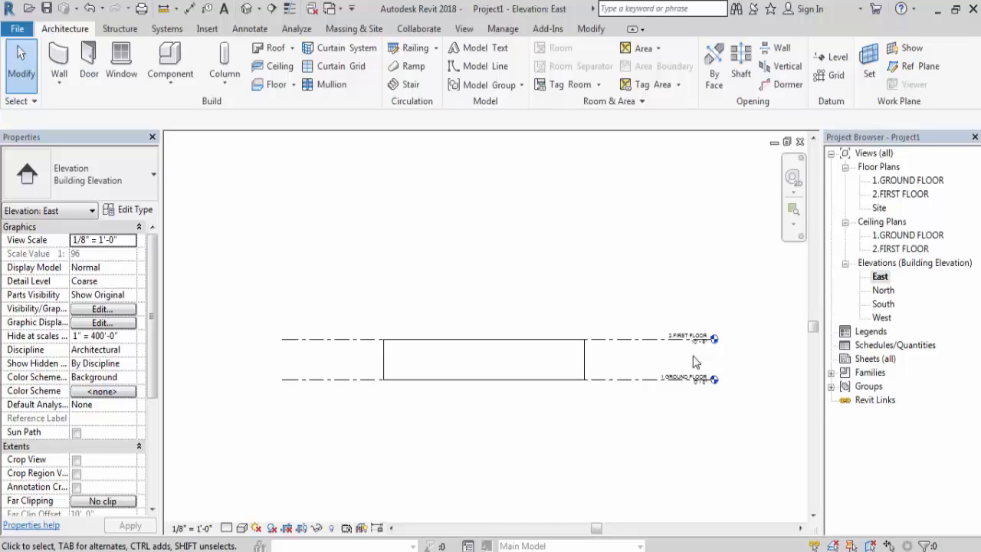
click(192, 528)
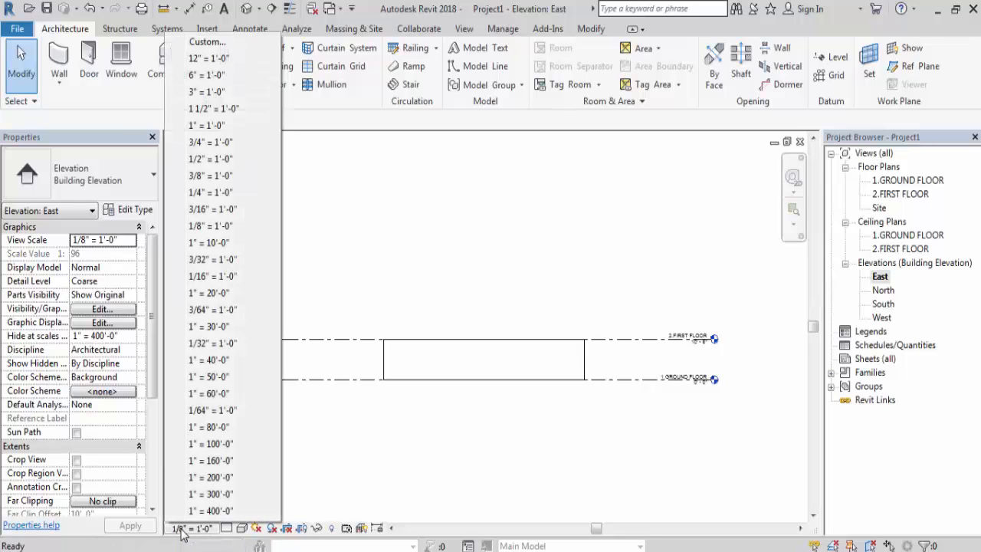
click(202, 260)
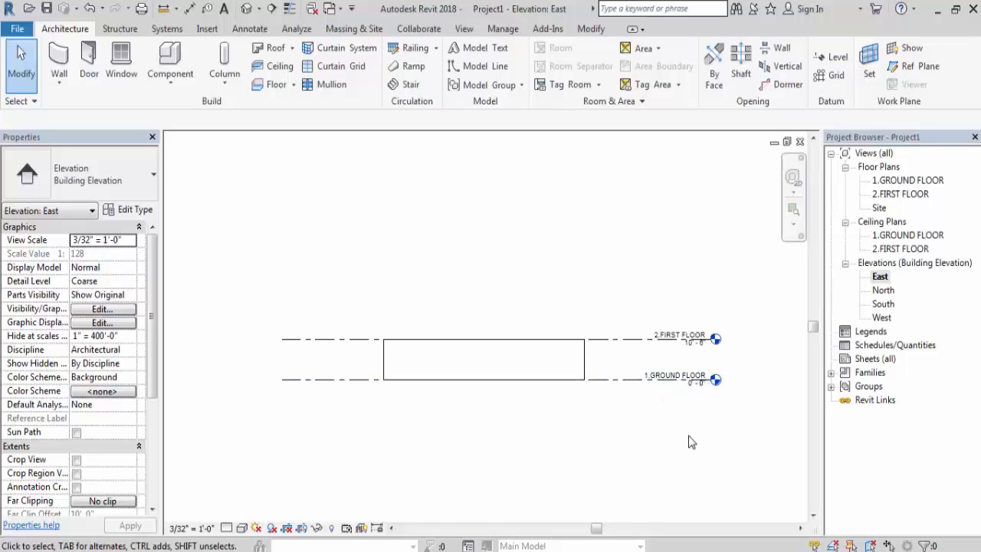
- Adjust both ends of the 2.FIRST FLOOR level line so the aligned level lines extend closer to the building
click(322, 340)
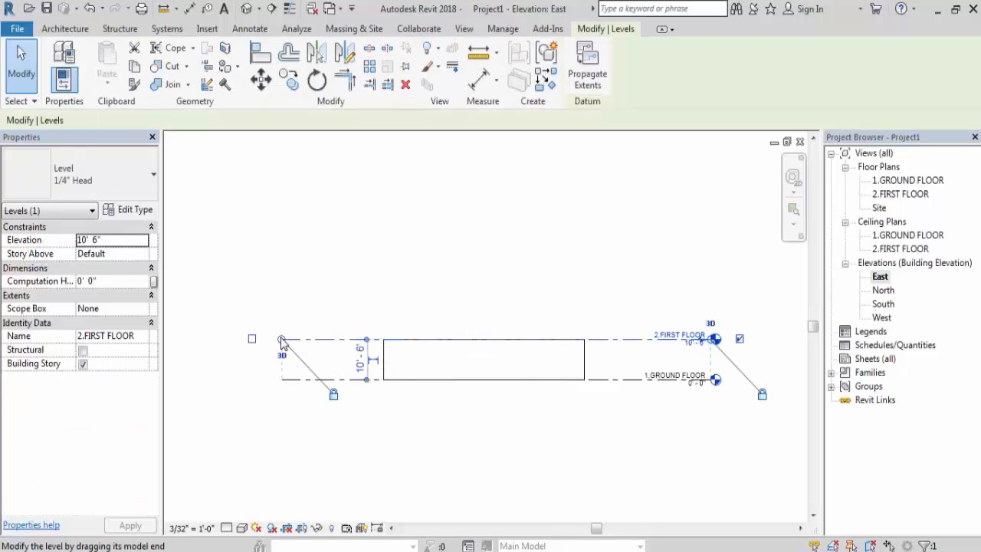
drag(281, 342, 255, 351)
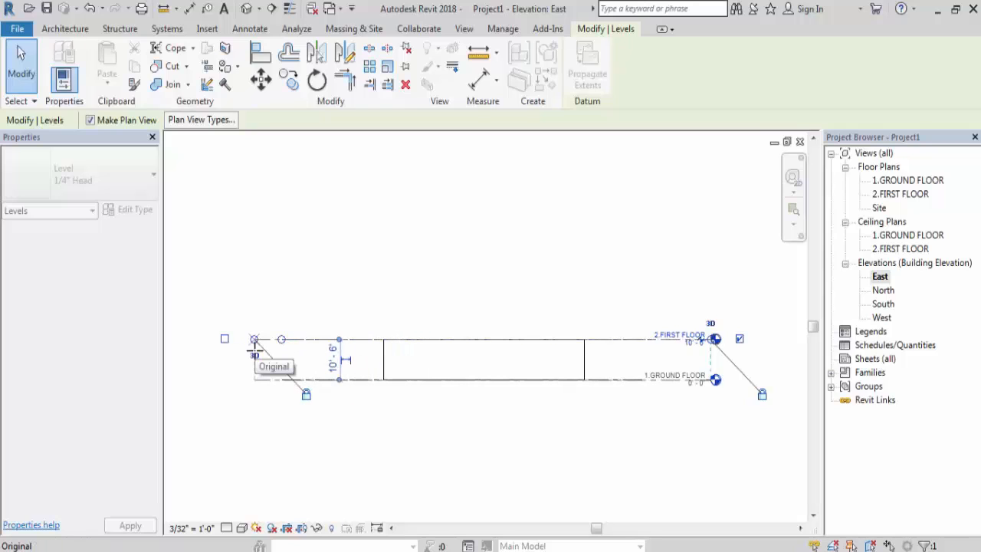
drag(297, 350, 315, 346)
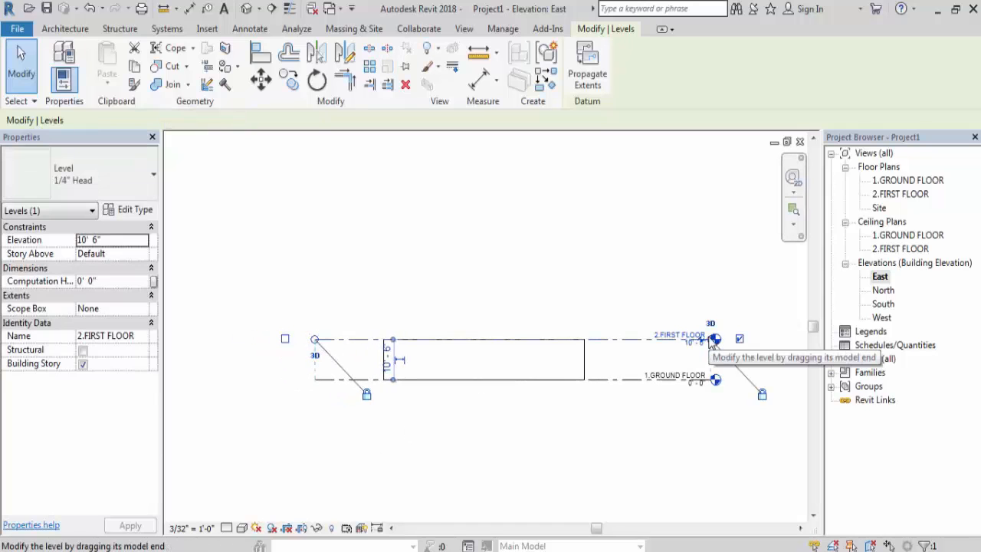
drag(711, 343, 667, 342)
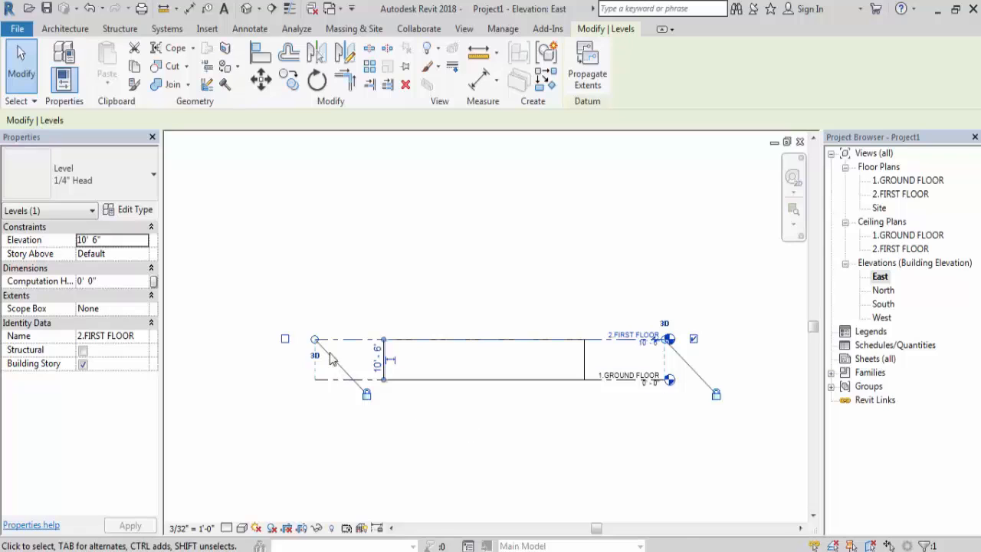
mouse_move(315, 340)
mouse_down()
mouse_move(374, 342)
mouse_move(305, 341)
mouse_up()
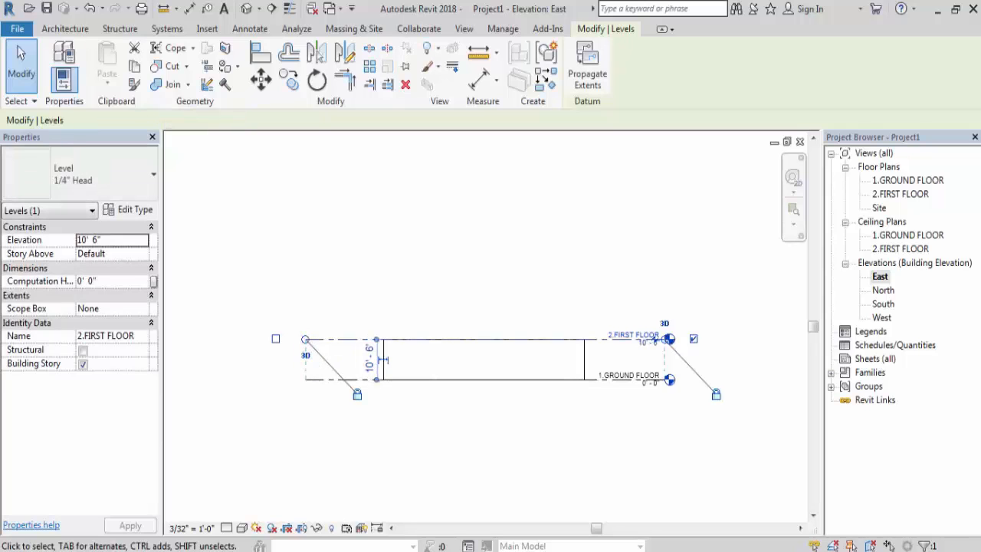
click(702, 407)
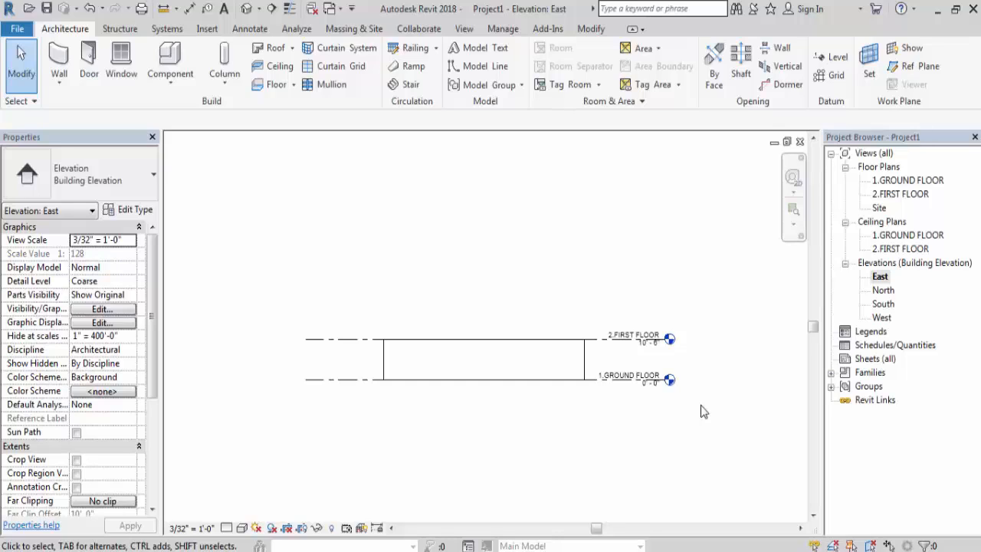
- Place a new level 10' 6" above 2.FIRST FLOOR, aligning both ends with the existing level lines
click(834, 58)
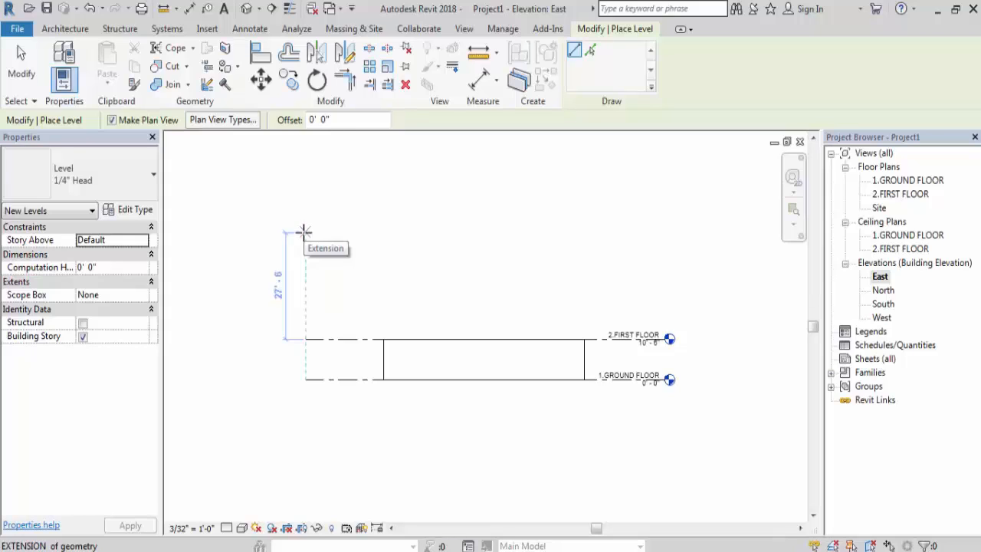
click(305, 297)
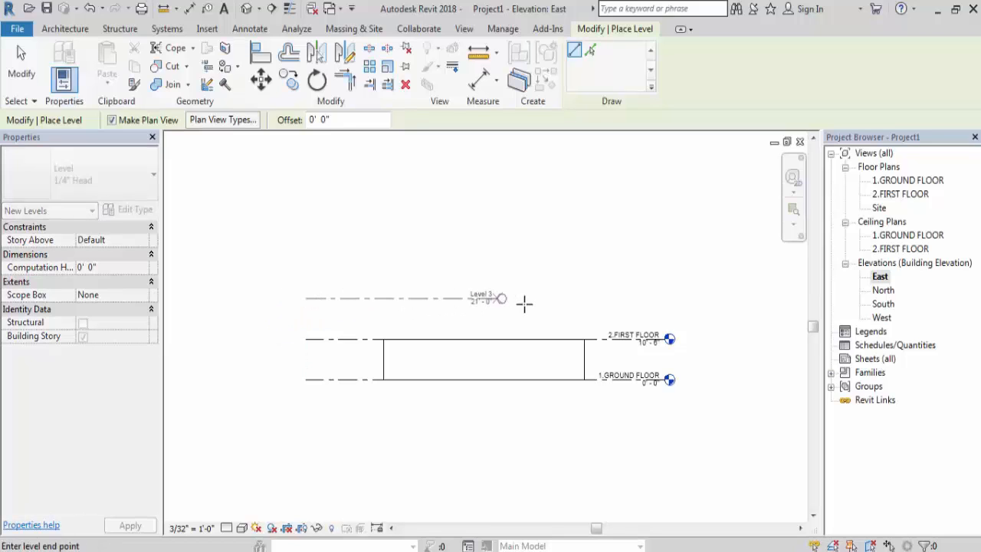
click(663, 310)
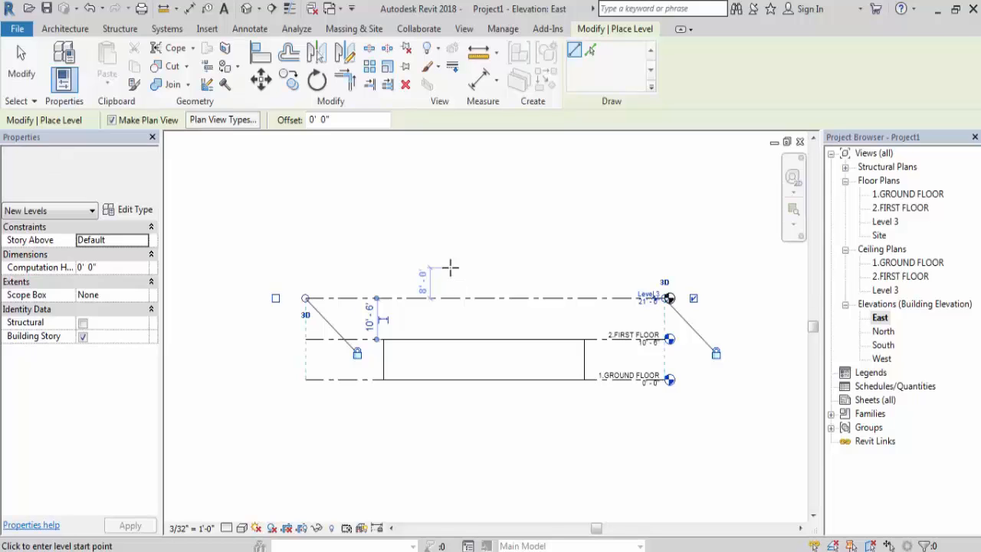
key(Escape)
key(Escape)
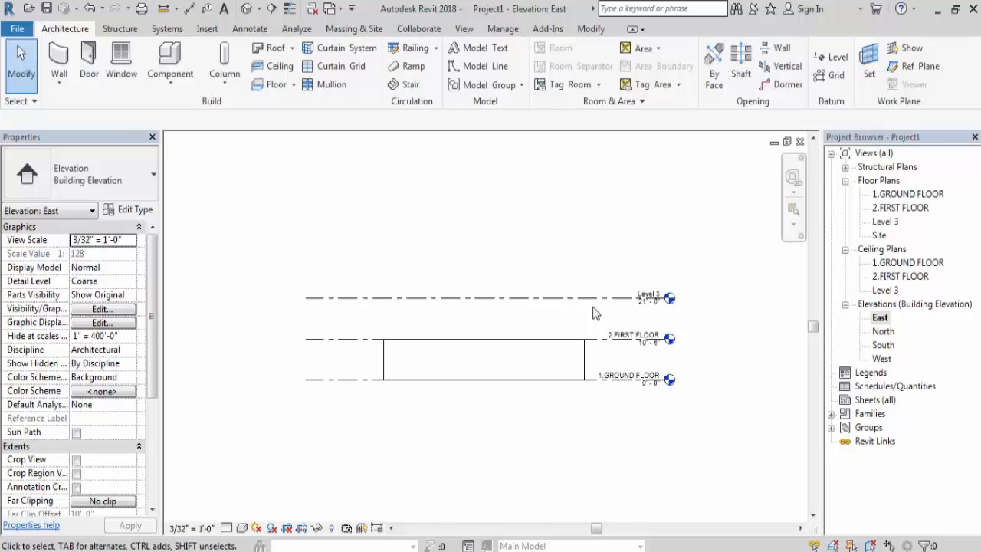
scroll(657, 313, up, 2)
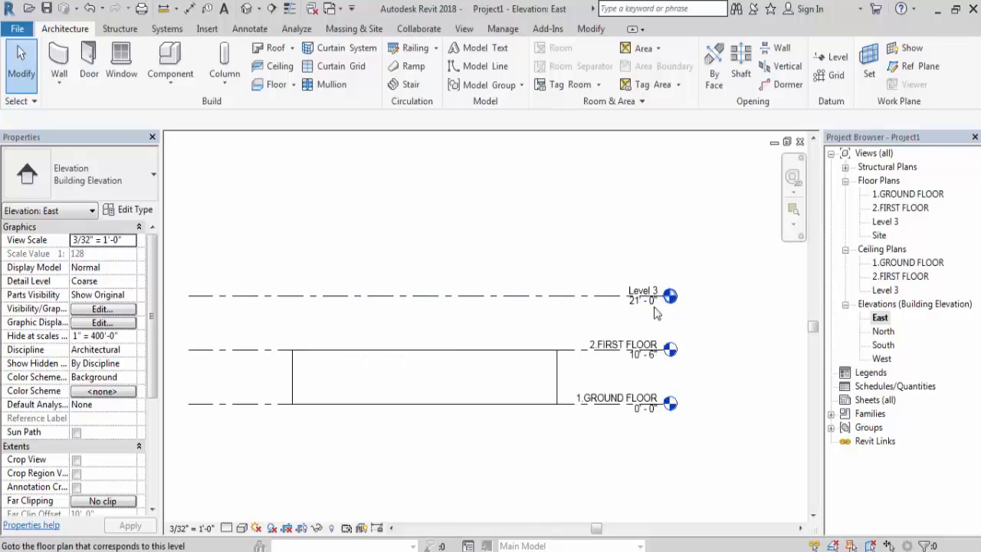
scroll(657, 312, up, 1)
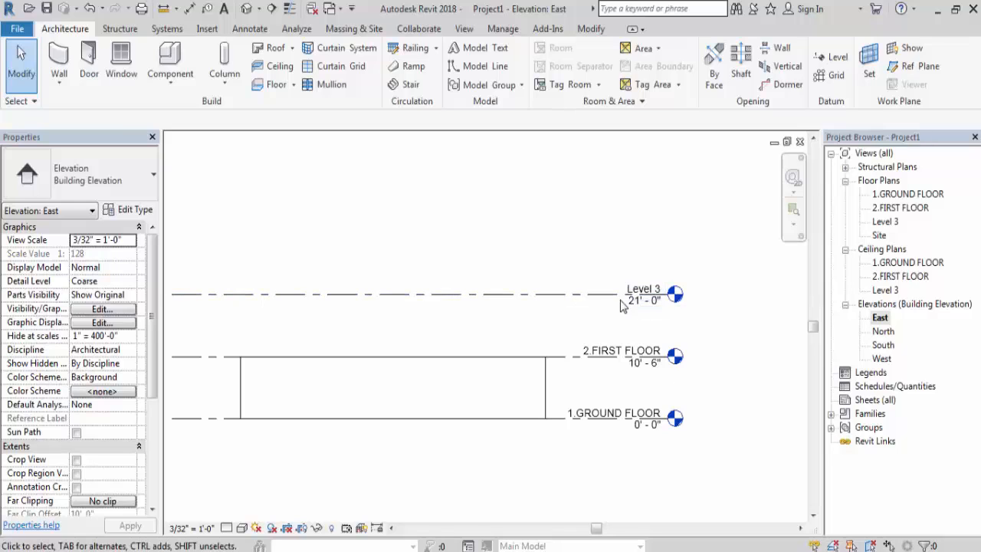
scroll(801, 308, down, 3)
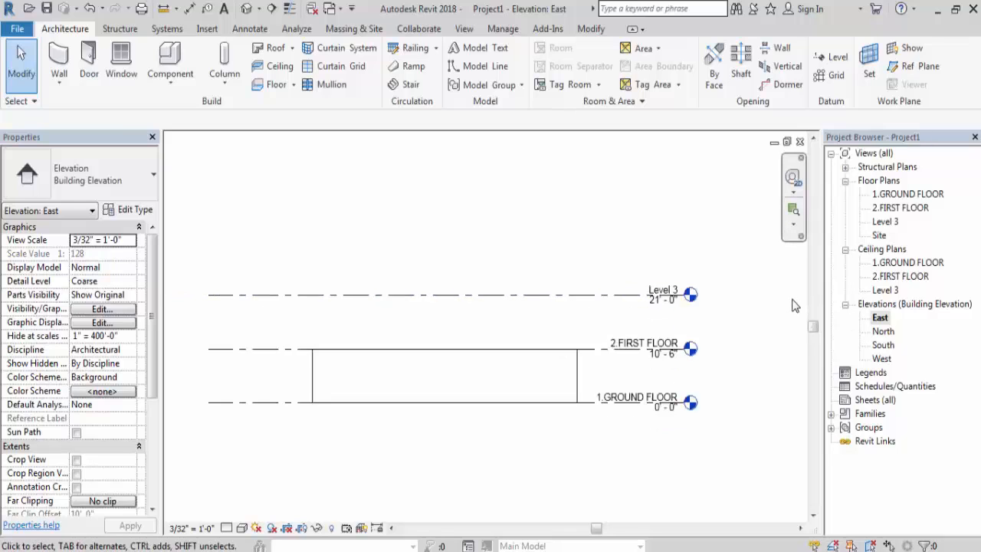
scroll(591, 307, up, 1)
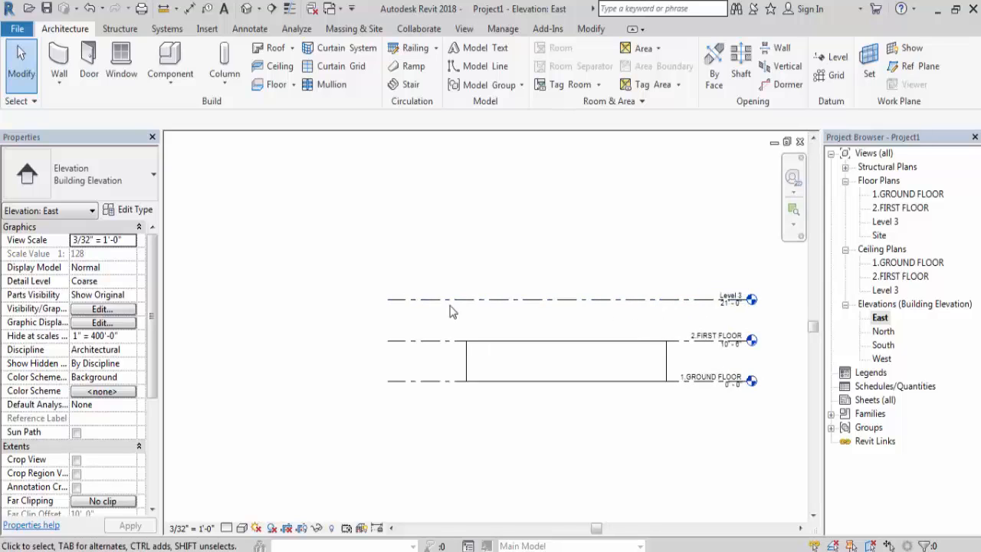
- Delete the level above 2.FIRST FLOOR together with its associated plan views
click(663, 301)
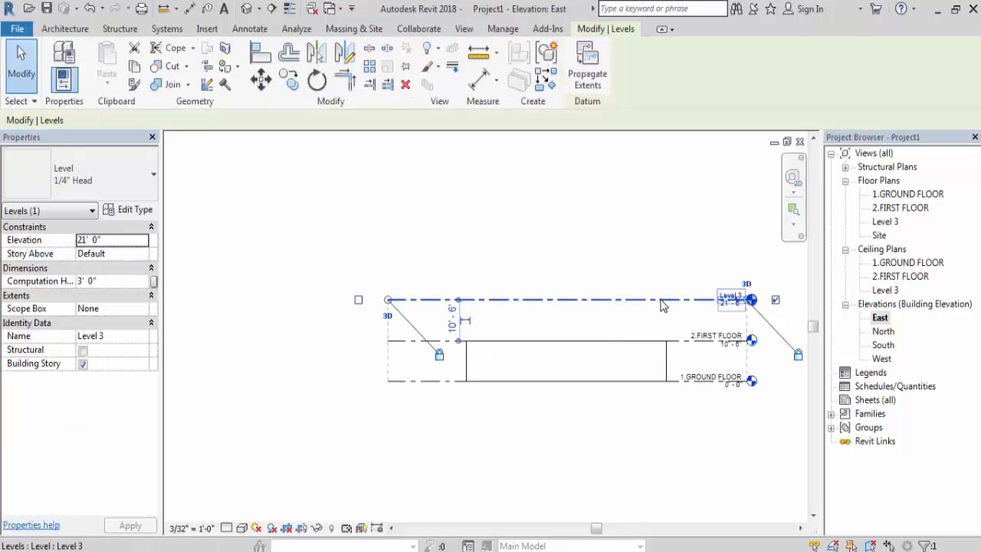
key(Delete)
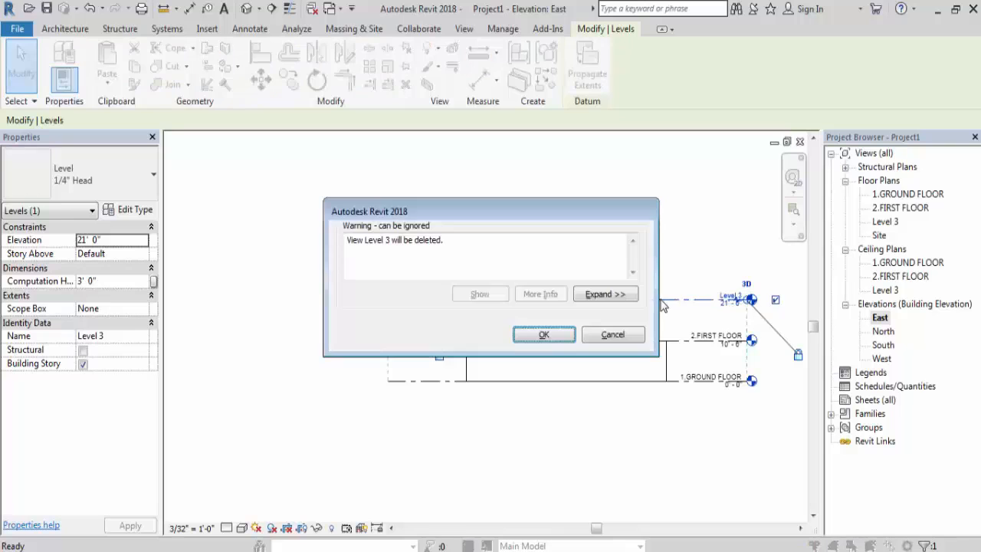
click(544, 336)
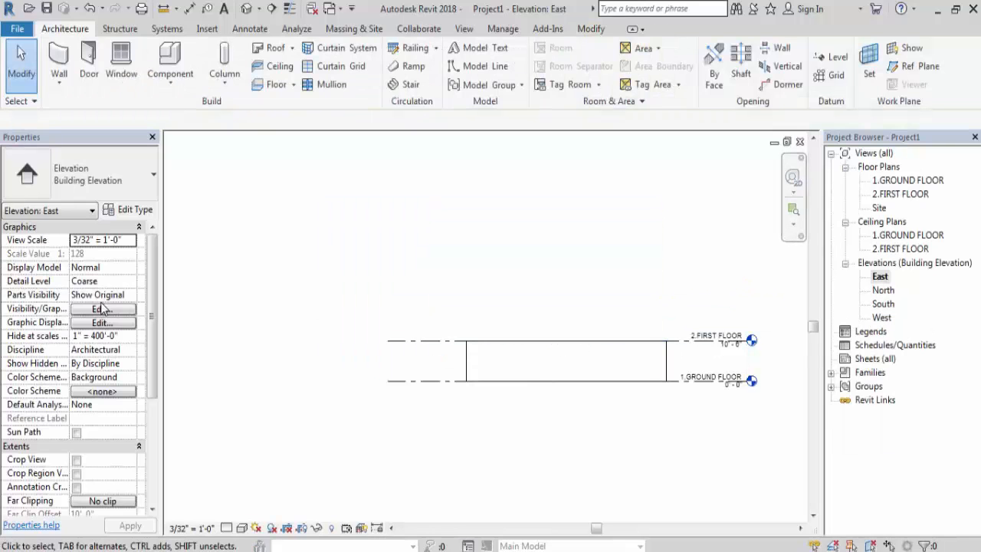
- Place a new level 12' 0" below 1.GROUND FLOOR, aligning both ends with the existing level lines
scroll(245, 345, down, 2)
scroll(412, 356, up, 2)
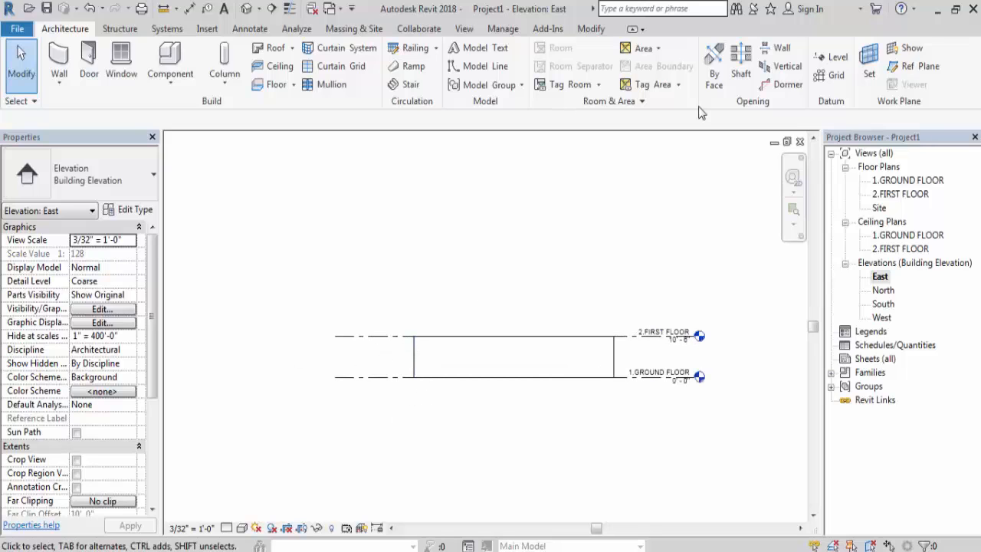
click(831, 56)
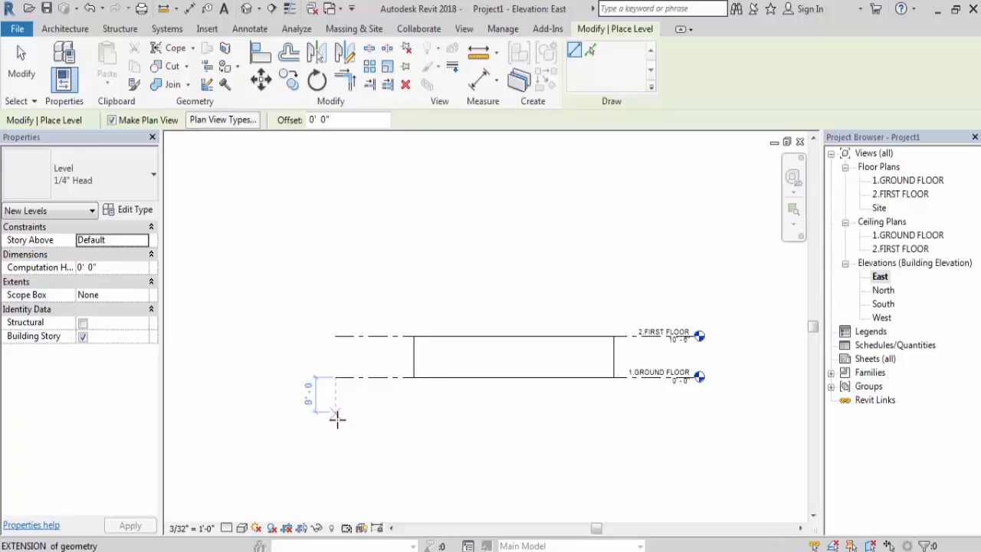
click(337, 423)
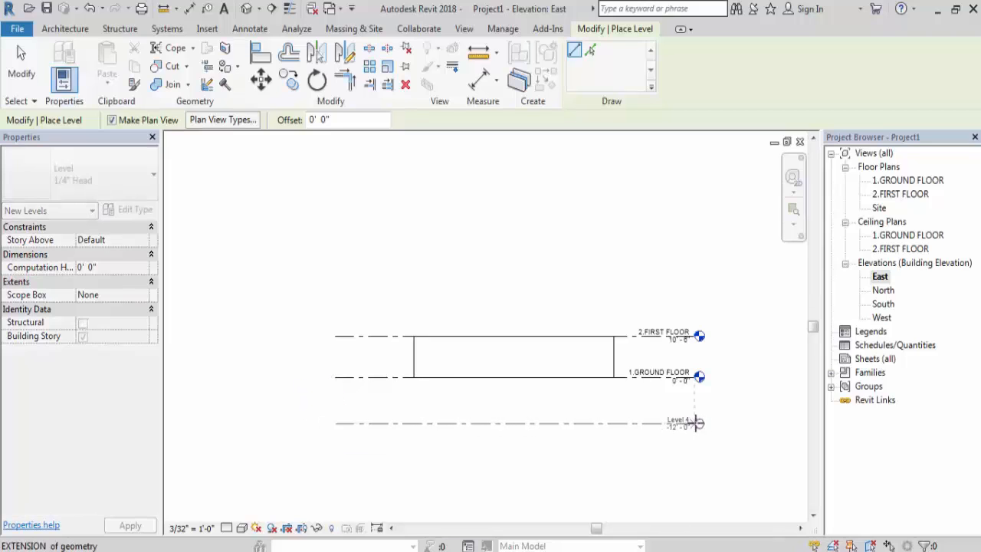
scroll(694, 422, up, 2)
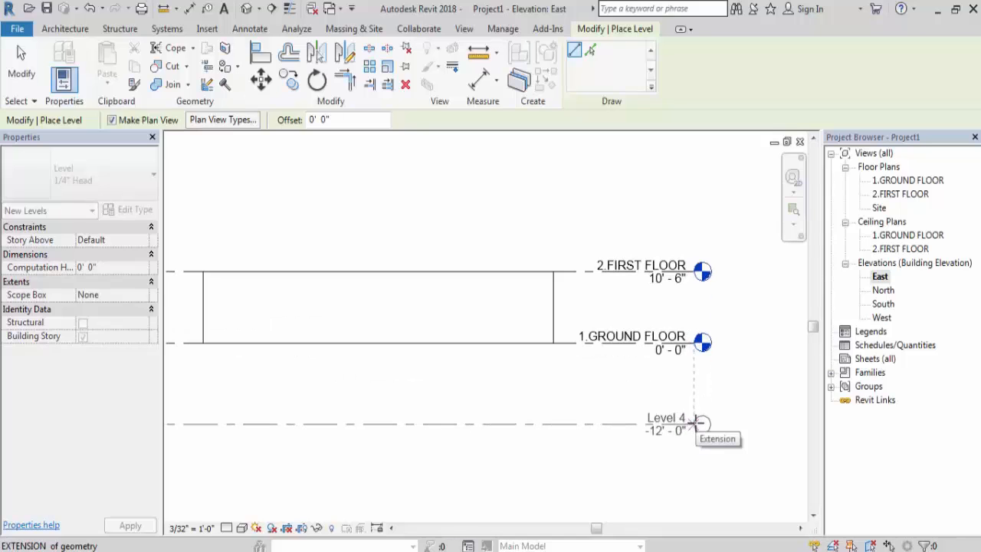
click(694, 422)
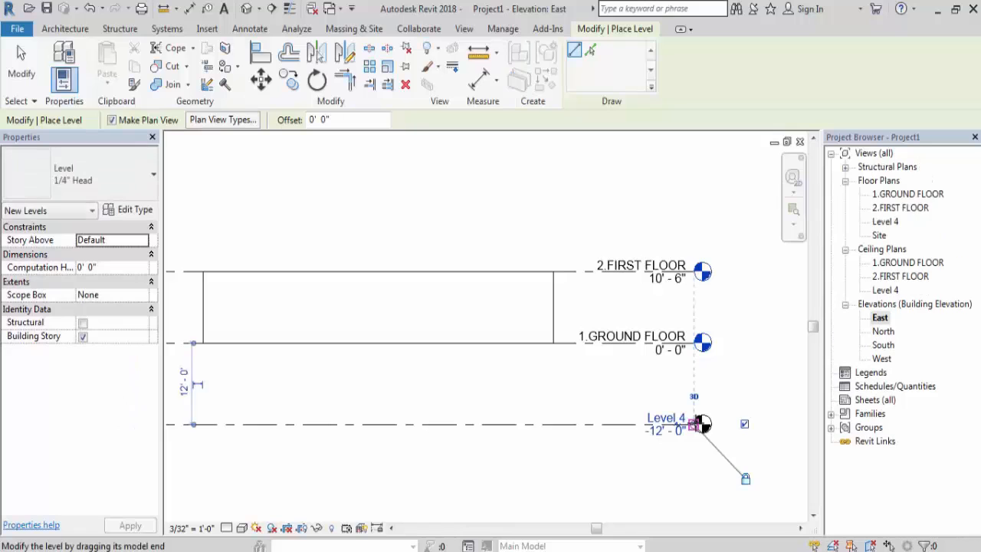
scroll(698, 423, down, 2)
scroll(698, 423, down, 1)
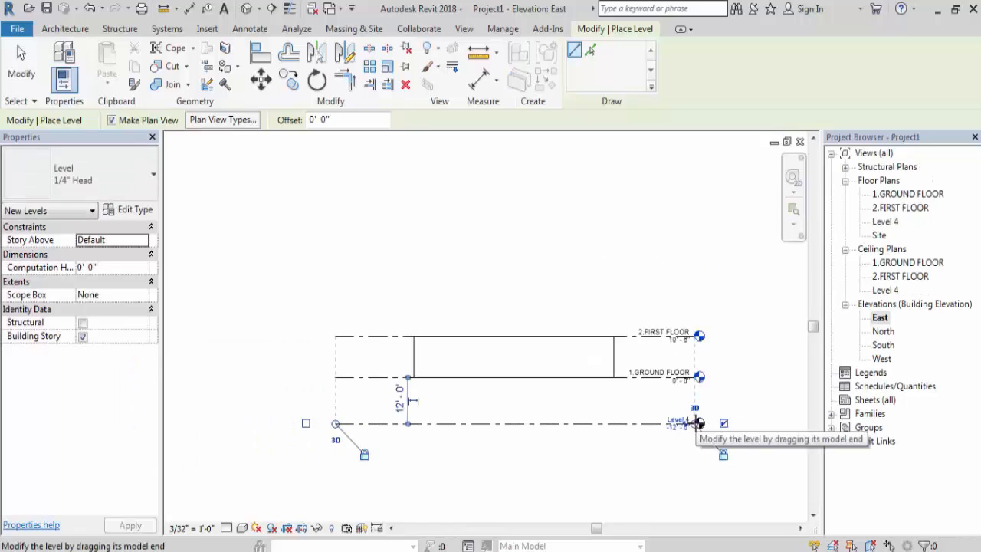
key(Escape)
key(Escape)
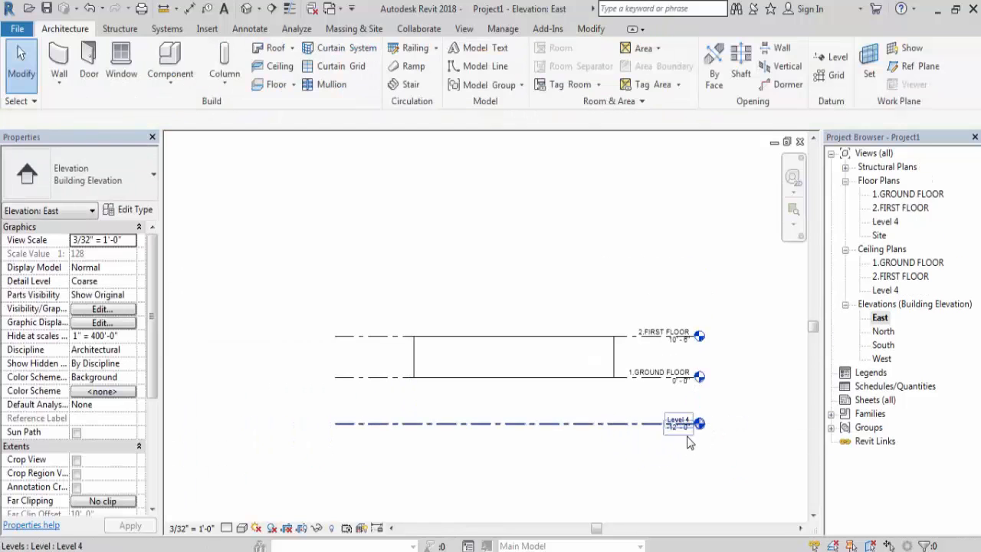
- Set the elevation of the 1.GROUND FLOOR level to 2' 6"
scroll(684, 437, up, 2)
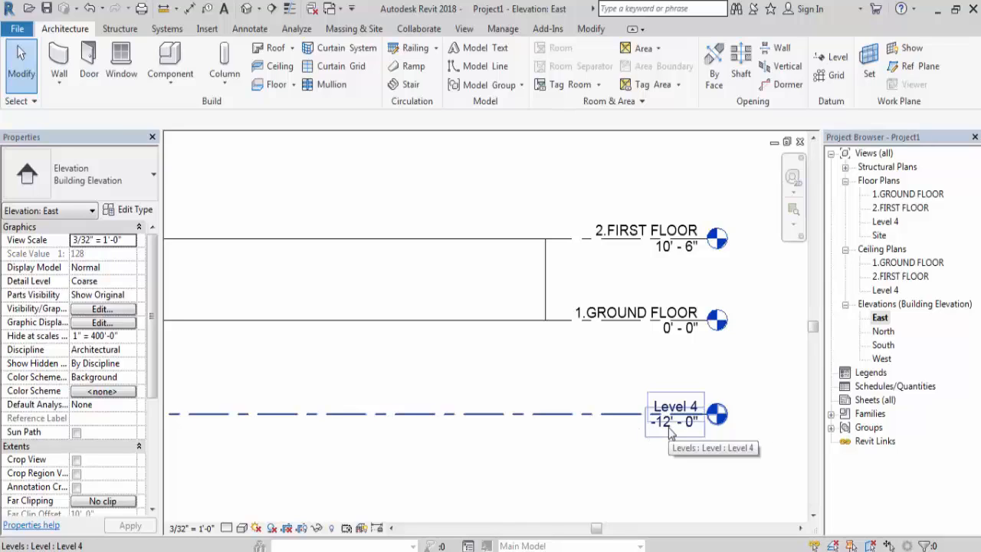
scroll(758, 357, down, 1)
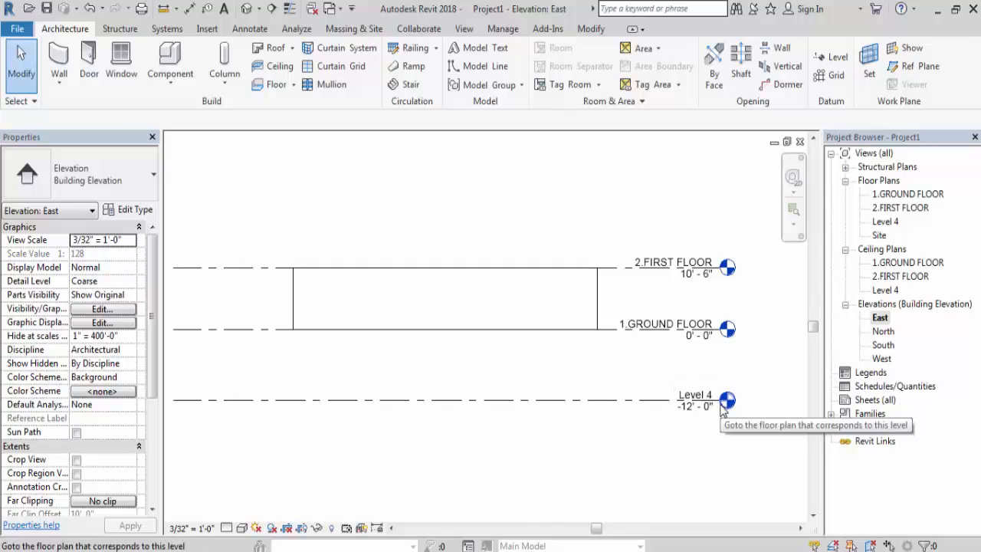
click(694, 342)
click(692, 338)
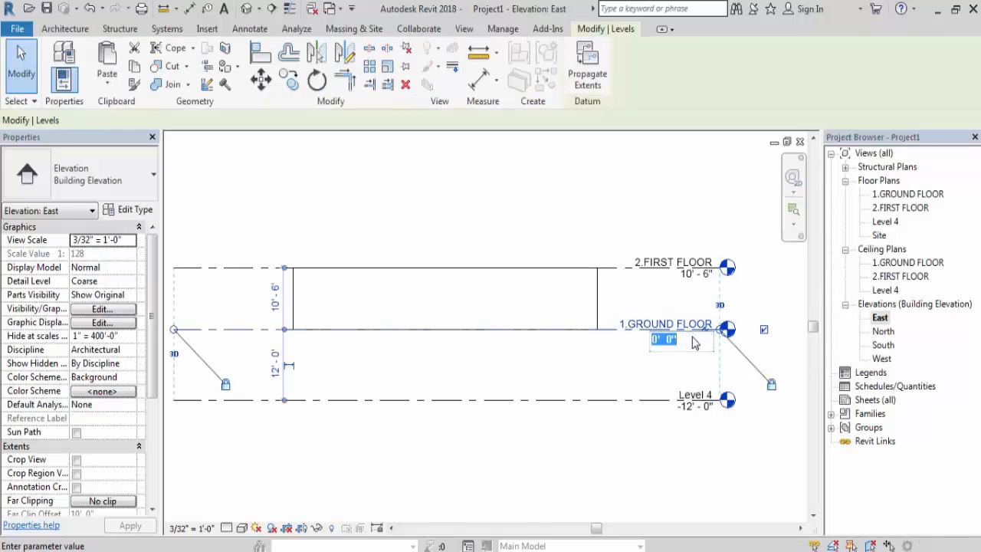
click(656, 339)
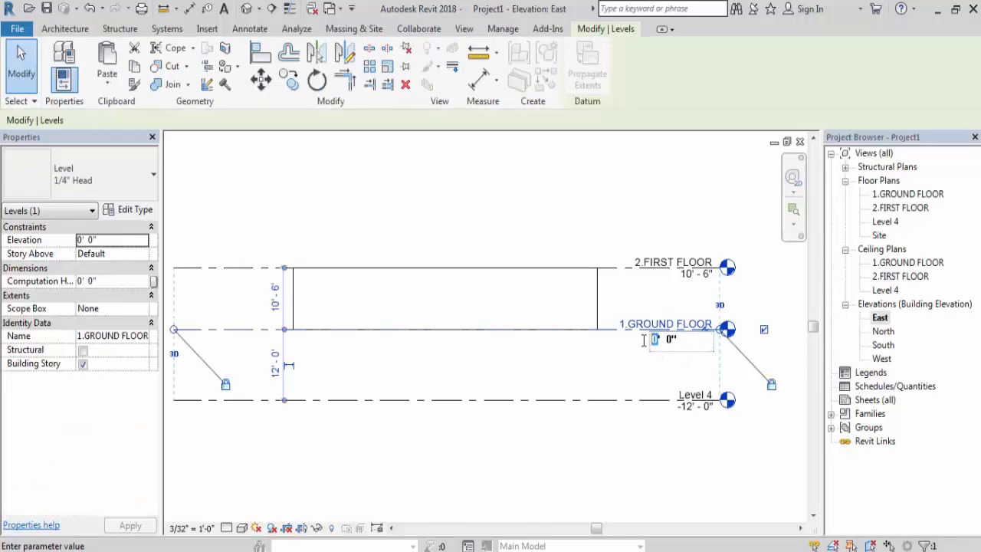
text(2' )
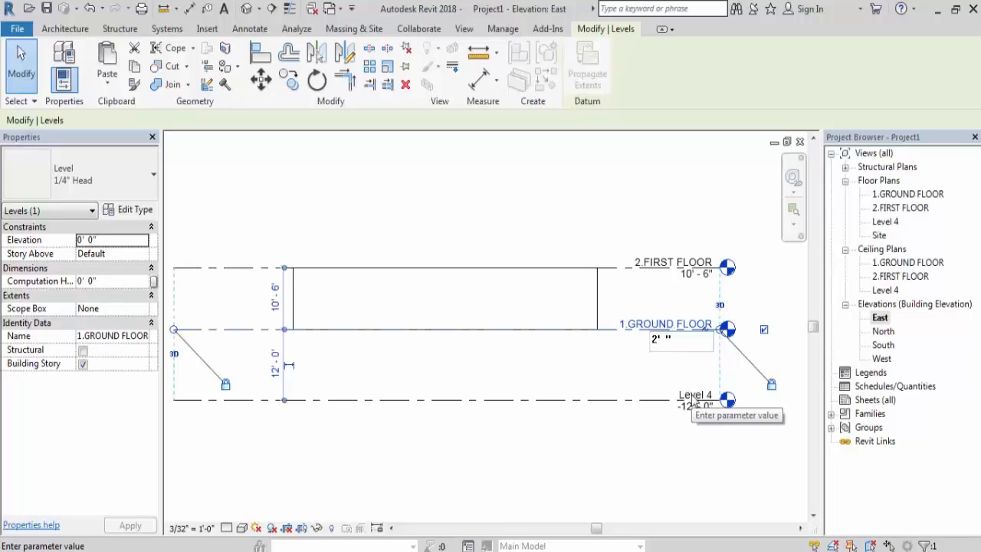
text(6)
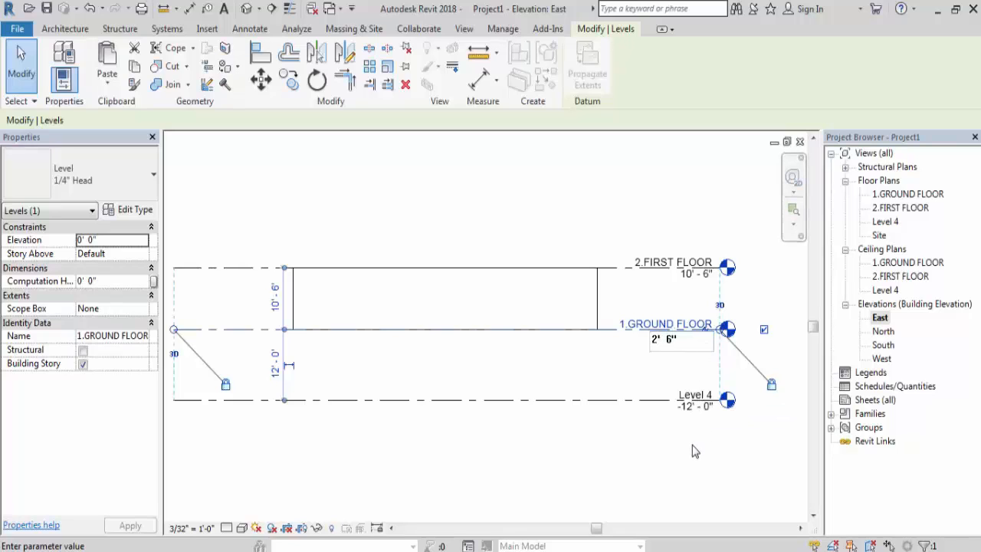
key(Return)
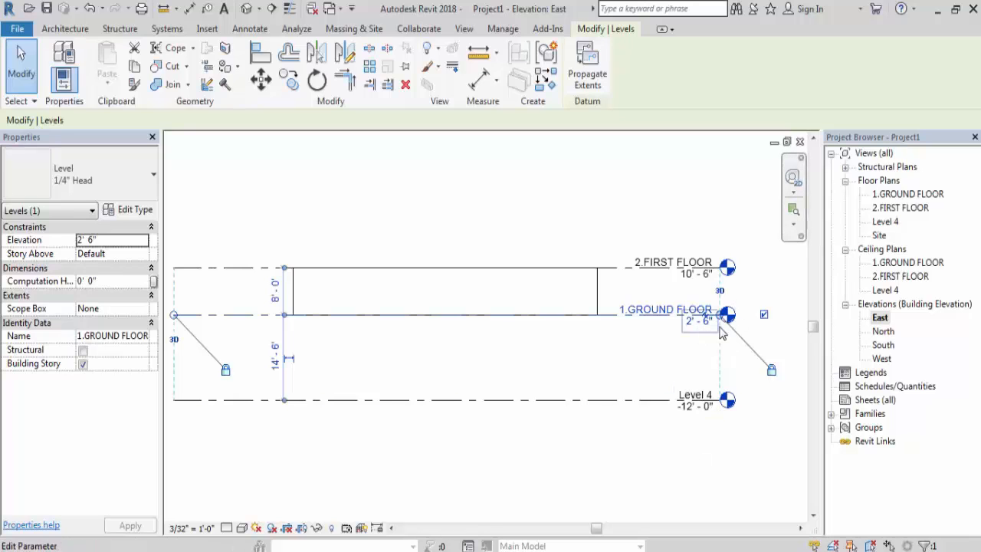
scroll(710, 330, down, 2)
click(431, 304)
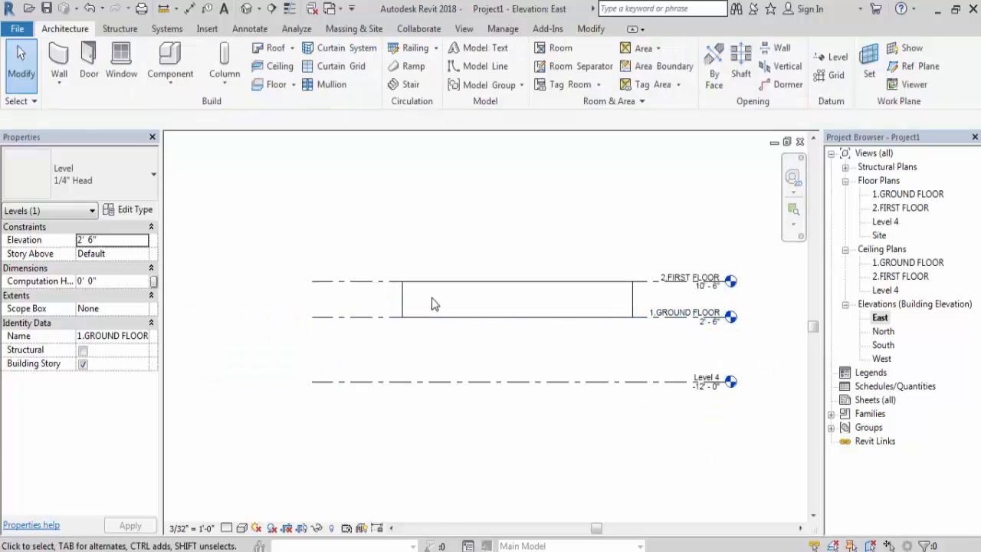
- Check the distance between the 2.FIRST FLOOR and 1.GROUND FLOOR levels and review the level elevations
click(388, 285)
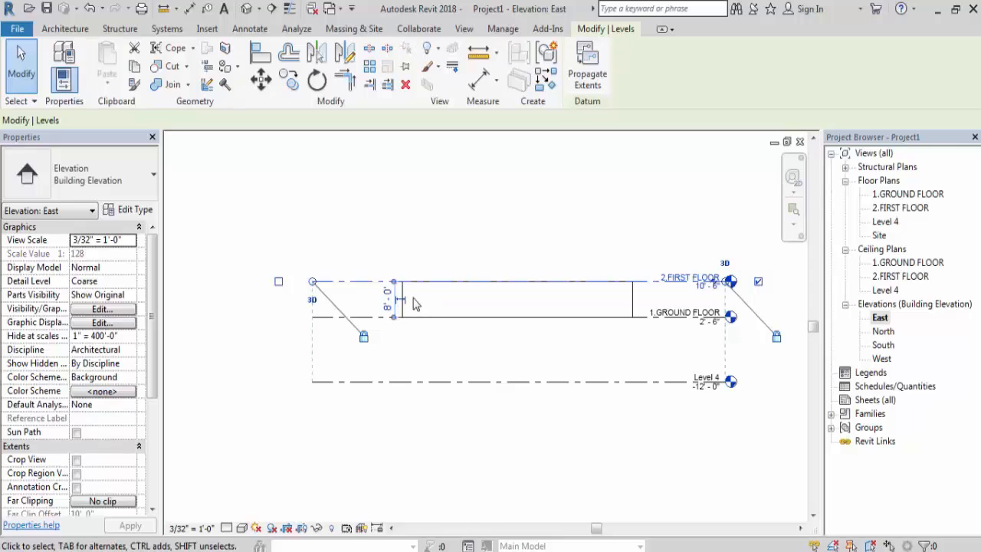
scroll(406, 303, up, 2)
scroll(399, 307, down, 1)
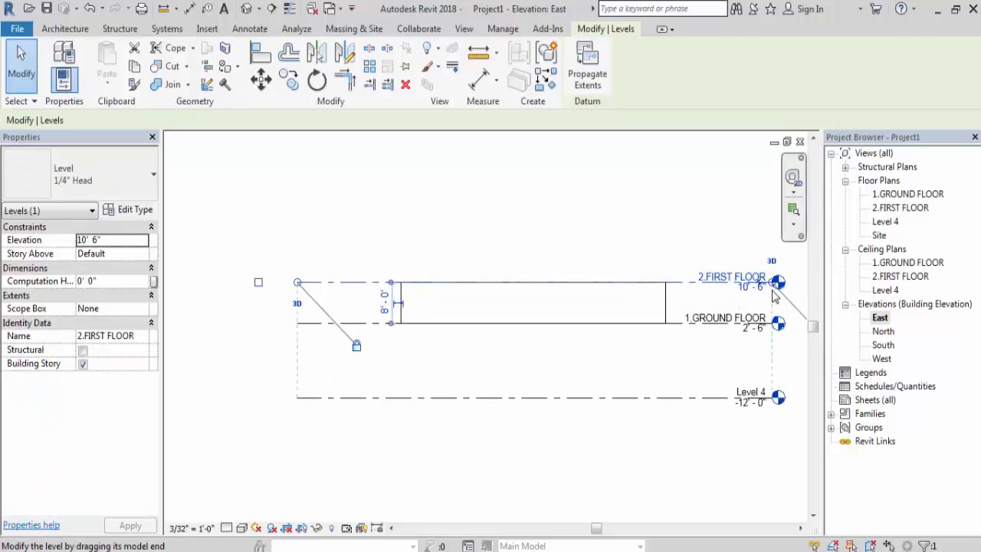
key(Escape)
scroll(768, 291, up, 2)
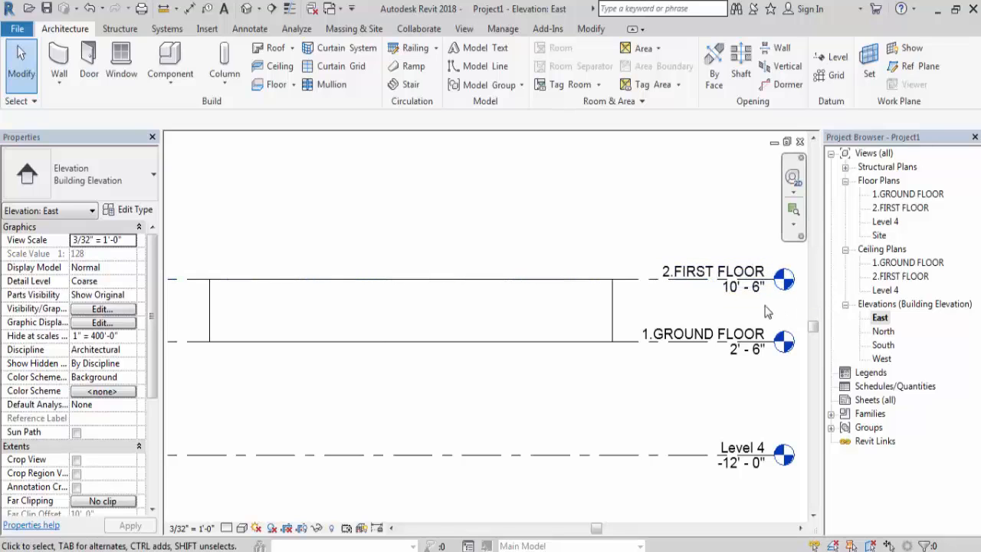
- Set the distance between the 2.FIRST FLOOR and 1.GROUND FLOOR levels to 10' 6" by moving the 2.FIRST FLOOR level
scroll(767, 312, down, 1)
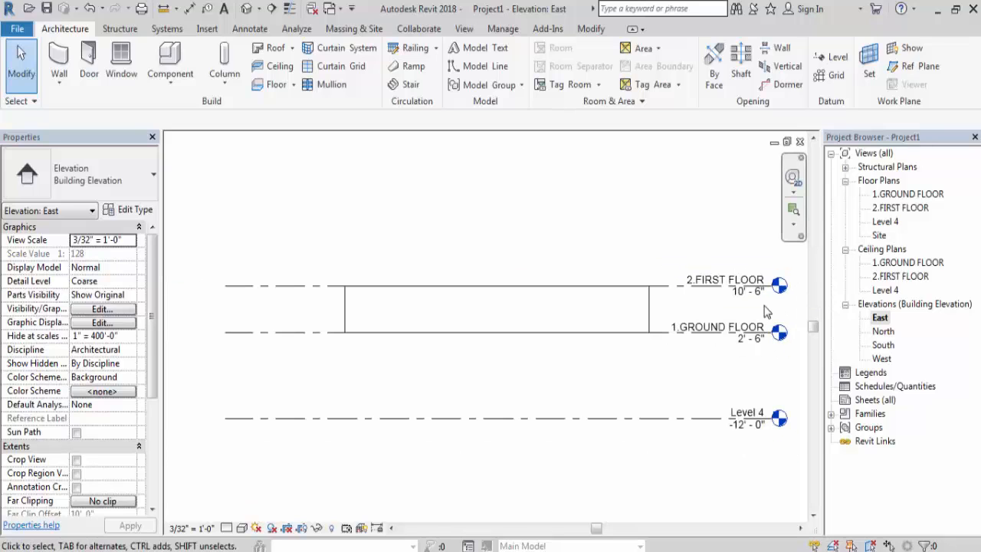
click(334, 286)
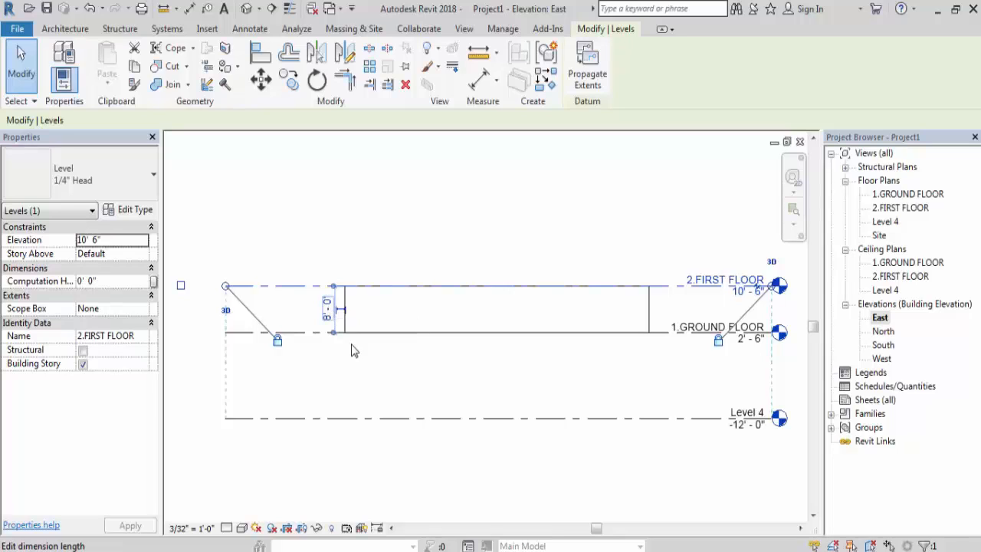
click(328, 321)
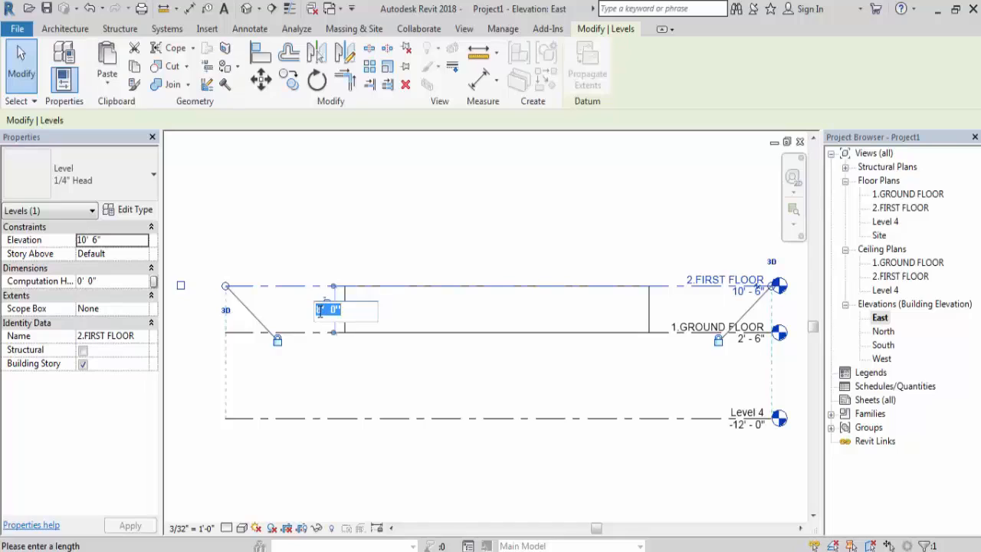
drag(323, 309, 280, 315)
text(1)
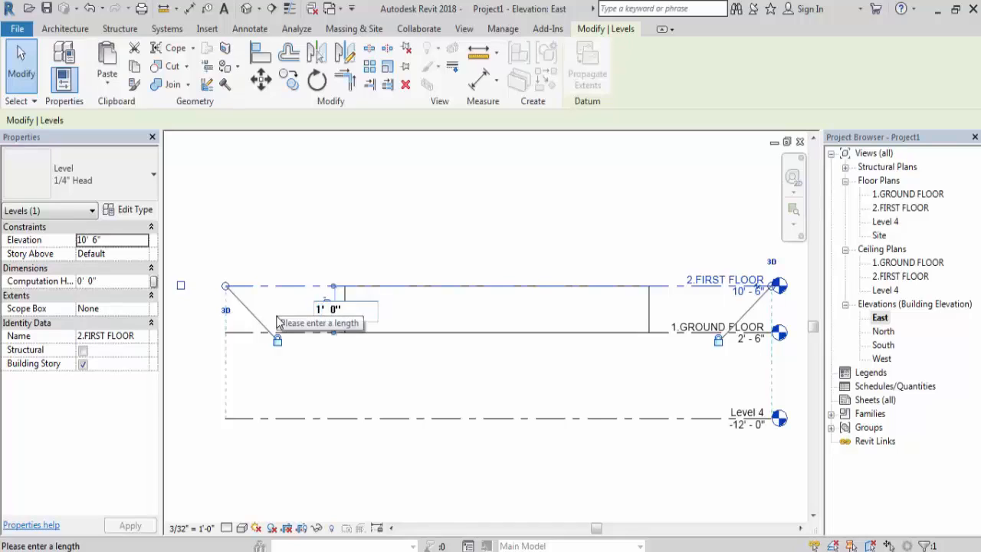
text(0)
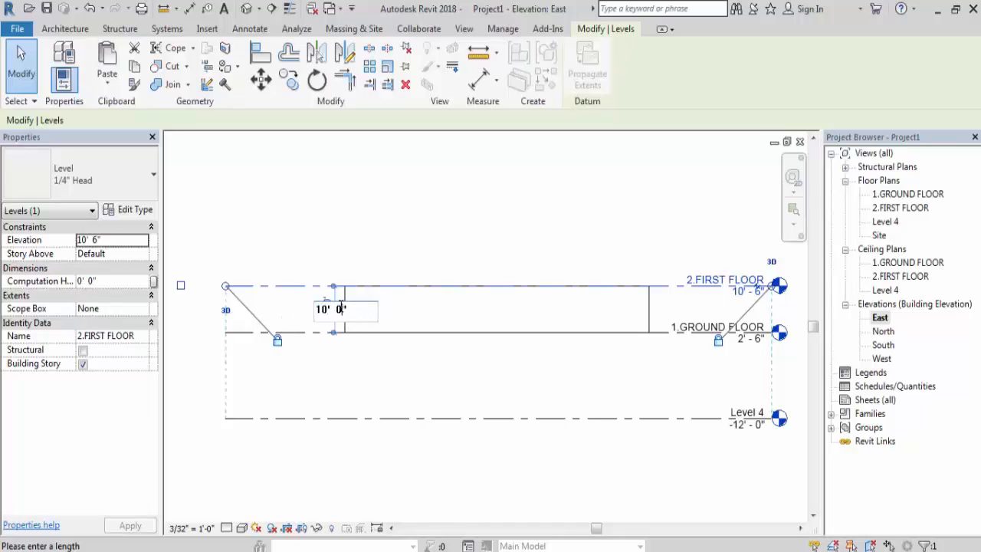
key(BackSpace)
text(6)
key(Return)
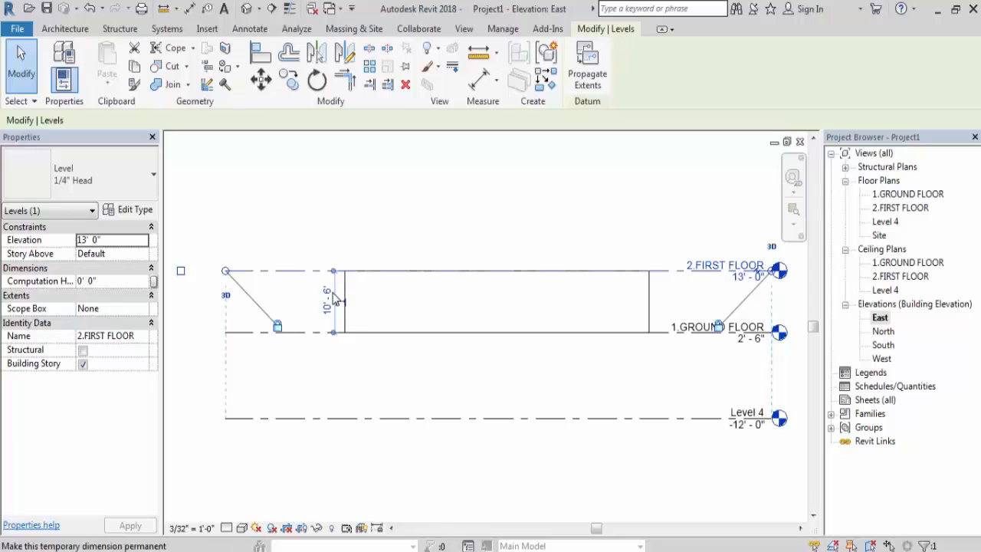
scroll(368, 322, down, 1)
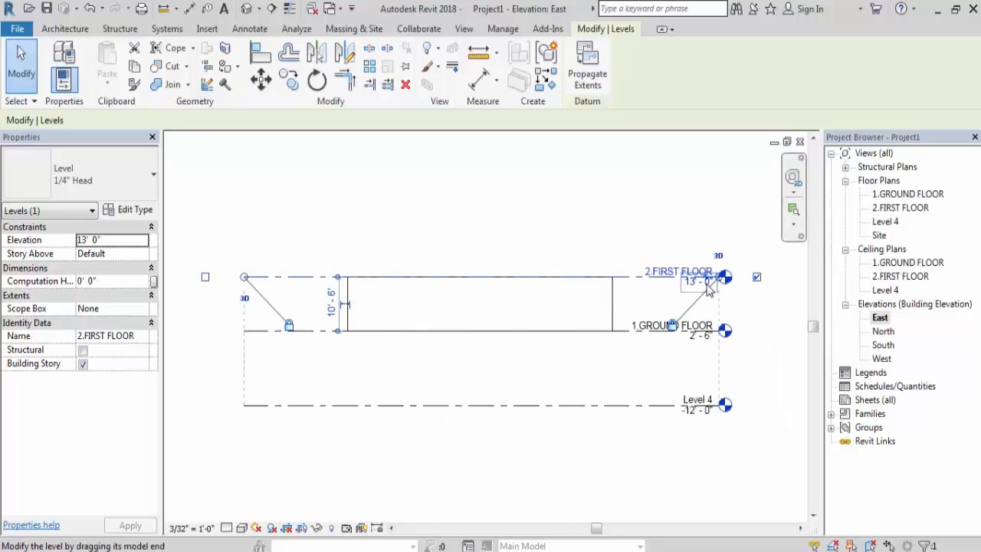
key(Escape)
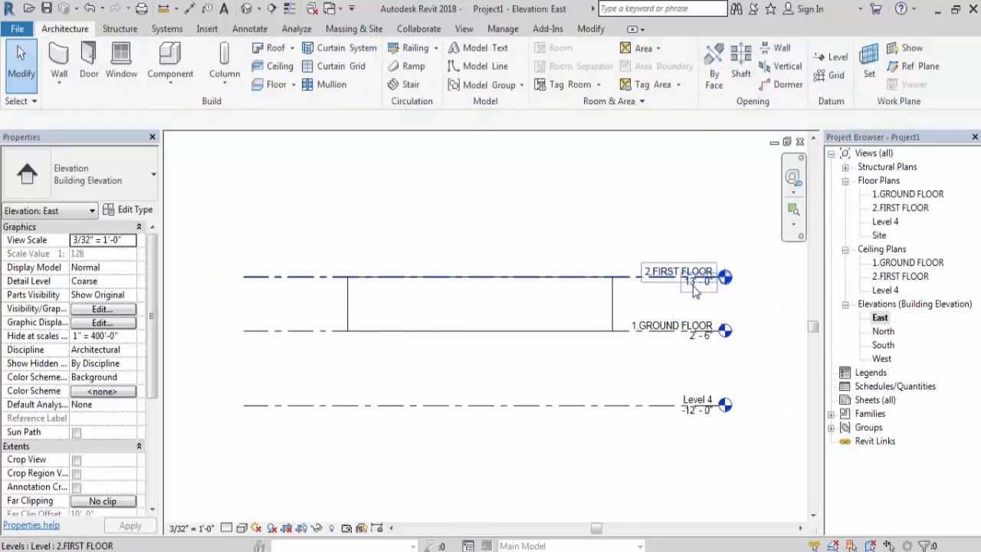
scroll(712, 294, up, 1)
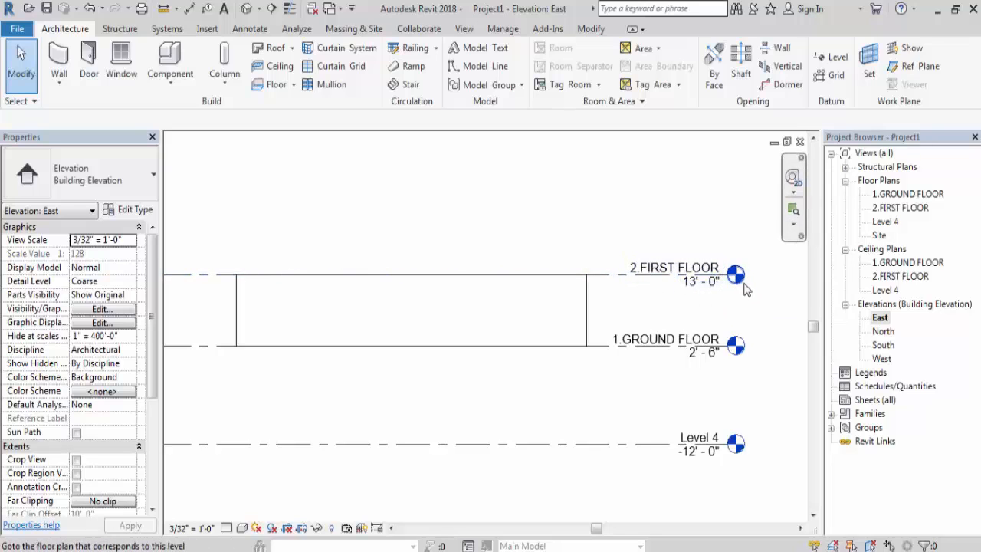
- Change the distance from the 1.GROUND FLOOR level up to the 2.FIRST FLOOR level to 10' 0"
scroll(748, 292, down, 1)
click(594, 276)
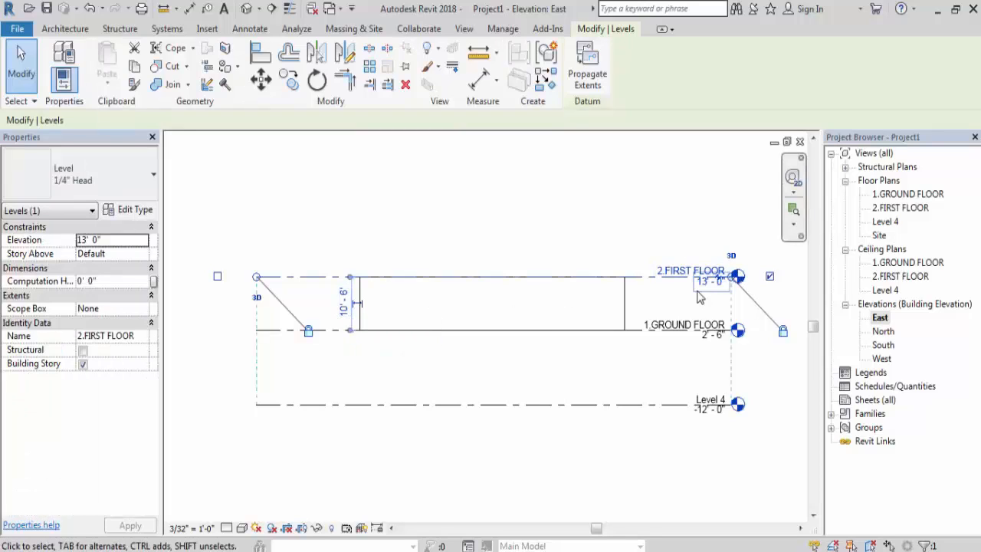
click(360, 306)
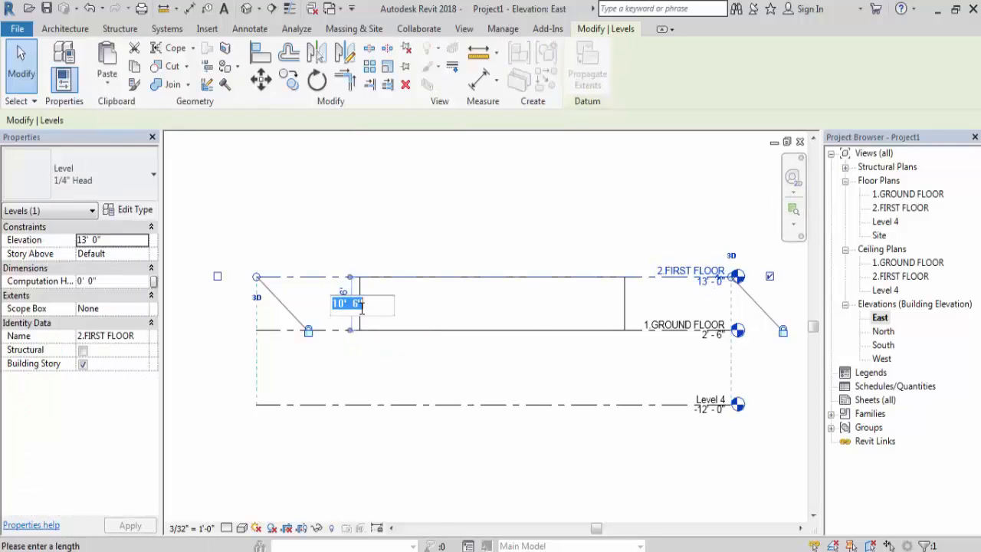
click(358, 304)
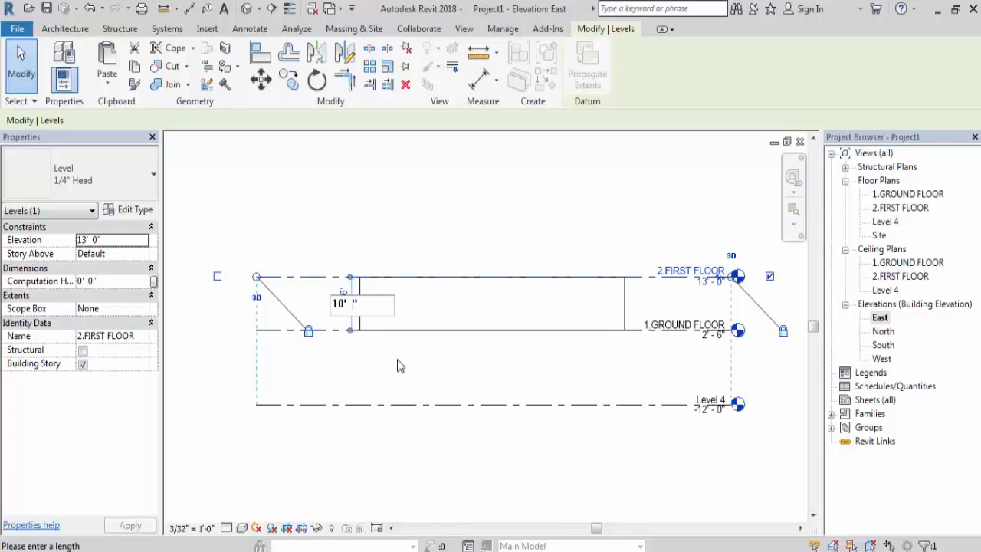
text(0)
key(Return)
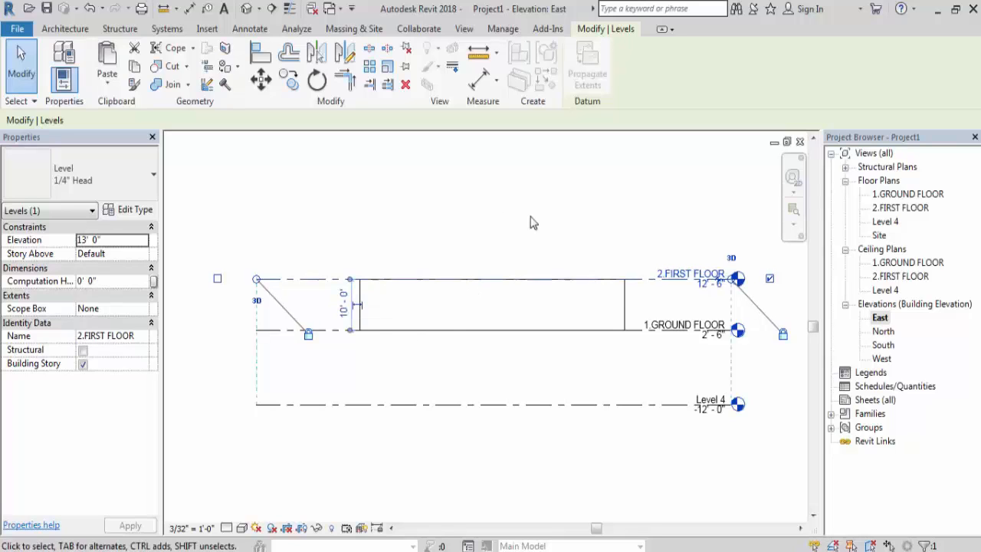
- Set the spacing of the 2.FIRST FLOOR level above 1.GROUND FLOOR back to 10' 6" and deselect the level
click(344, 305)
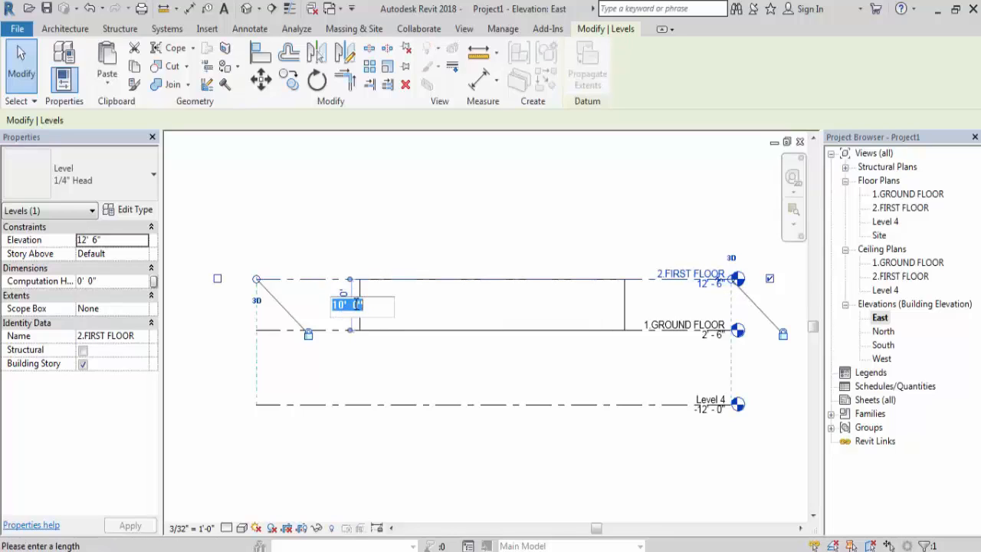
click(355, 306)
text(6)
key(Return)
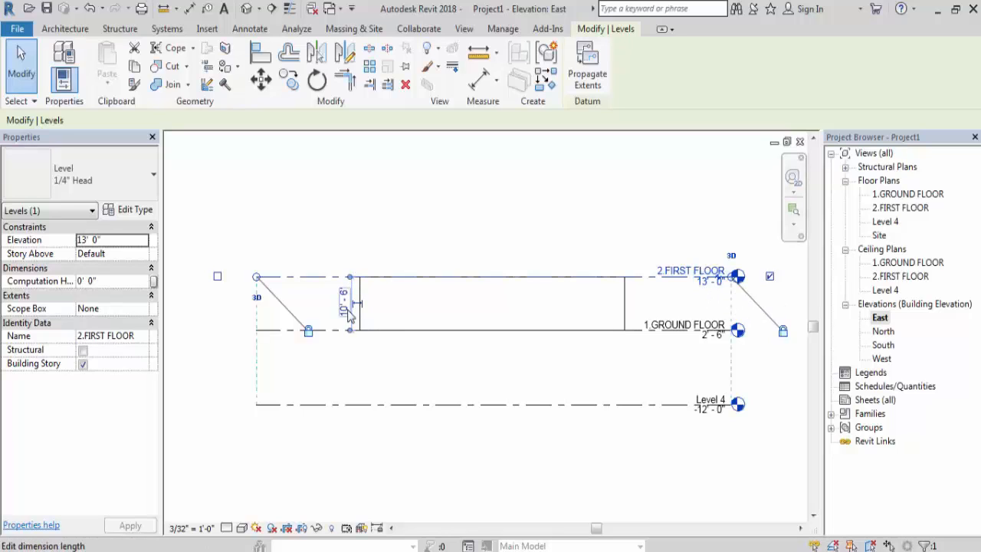
key(Escape)
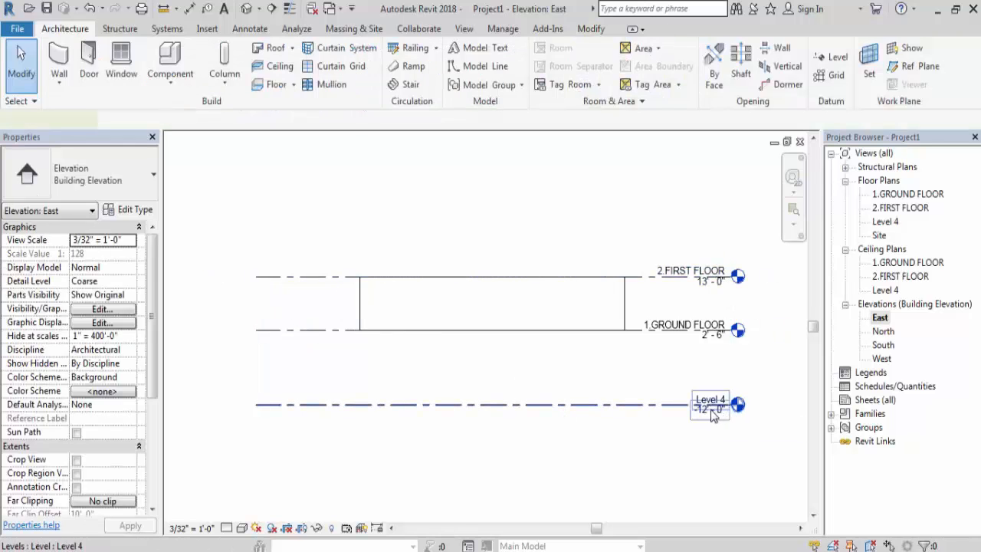
- Set the elevation of the Level 4 level to 0' 0"
click(713, 413)
click(709, 410)
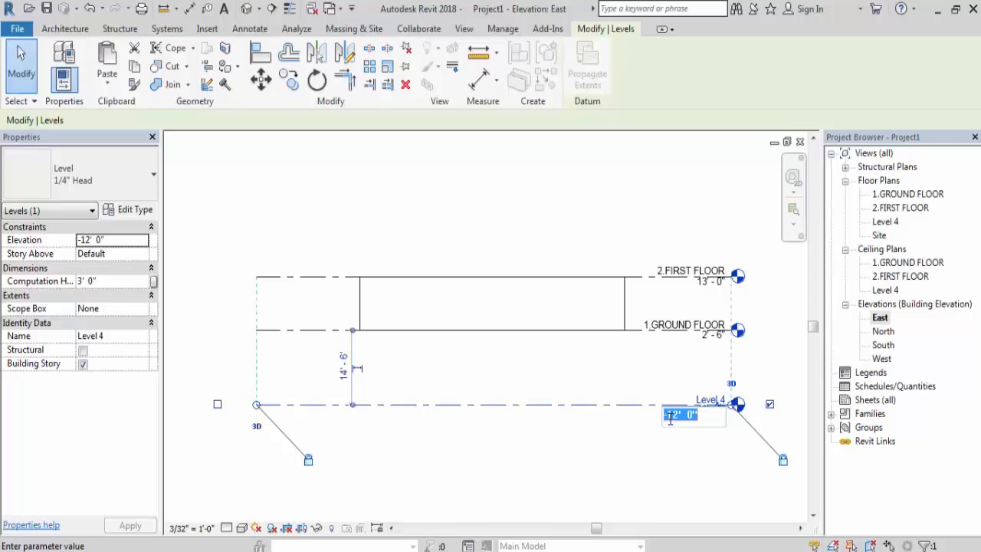
click(677, 414)
text(0)
key(Return)
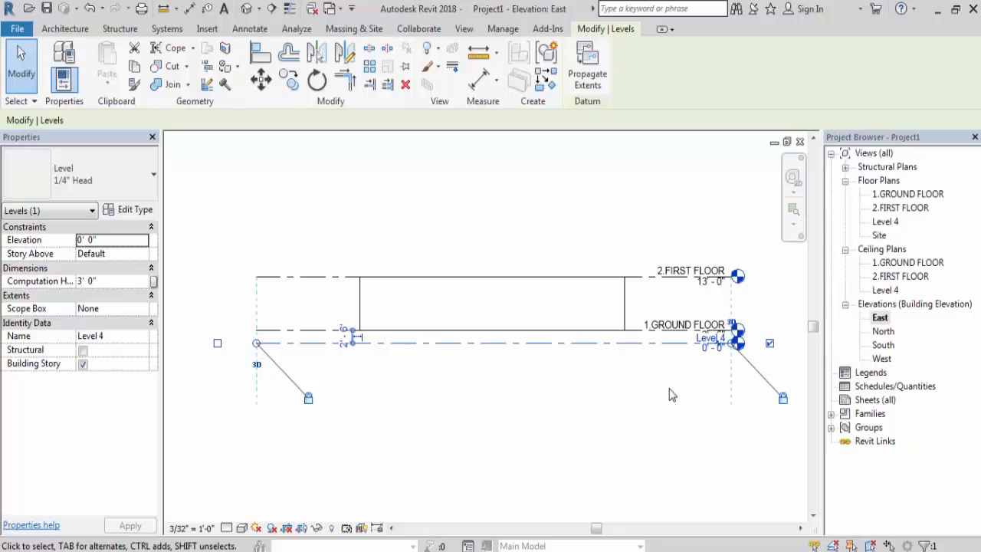
- Rename Level 4 as 1.GROUND LEVEL and rename its corresponding views as well
click(710, 337)
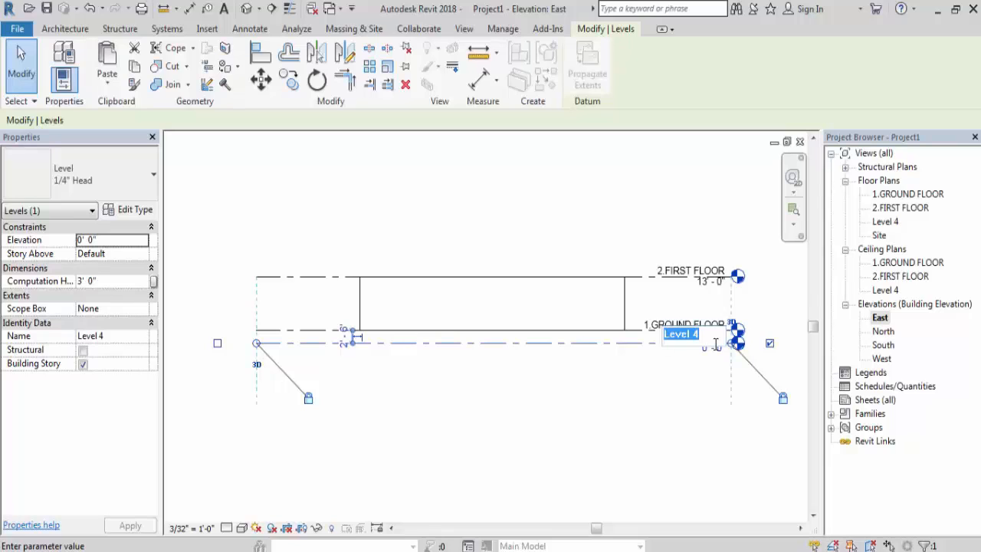
text(1)
text(.GROUND L)
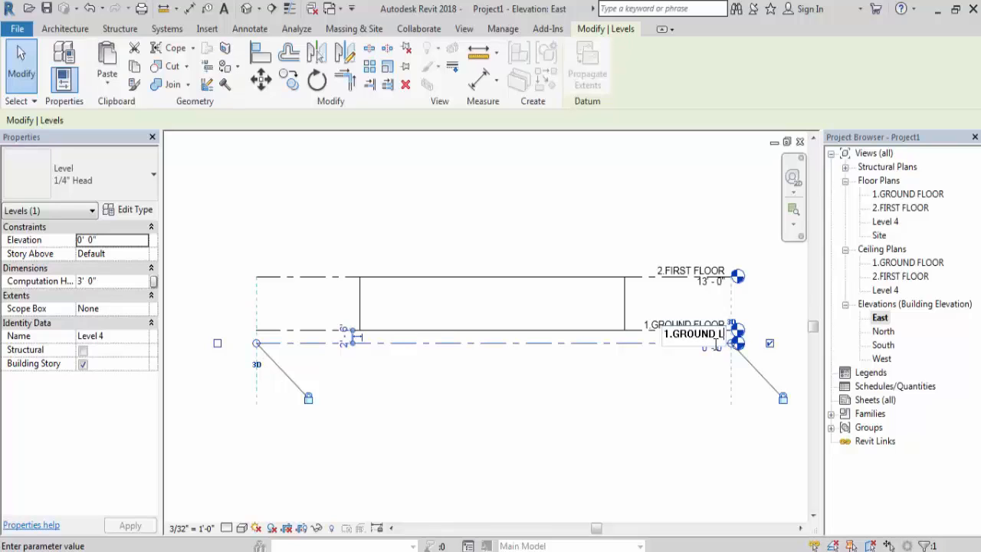
text(EVEL)
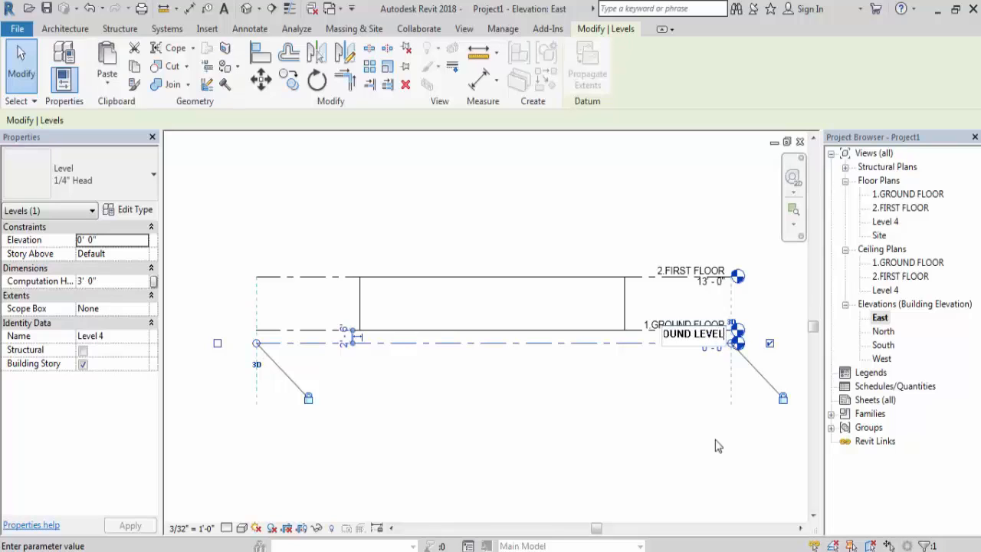
key(Return)
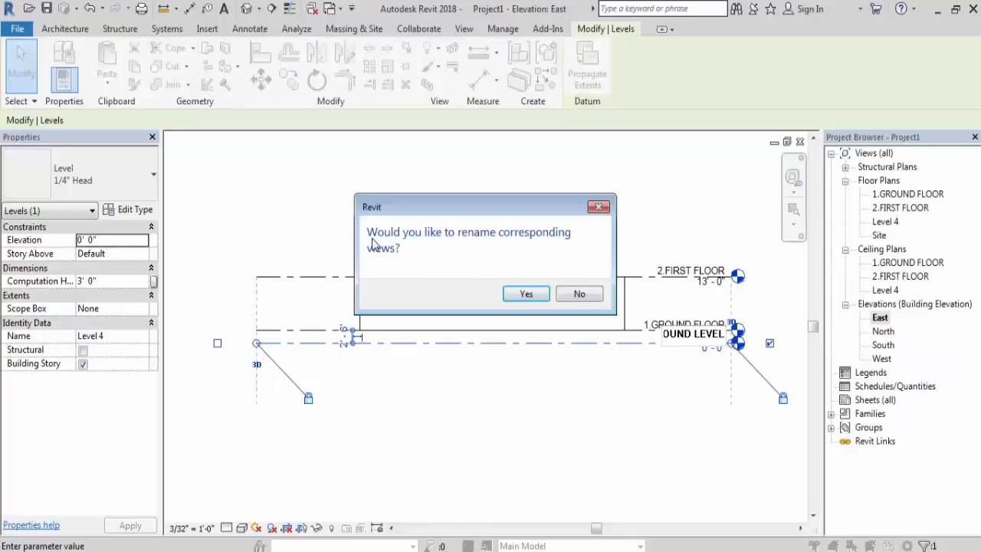
click(526, 295)
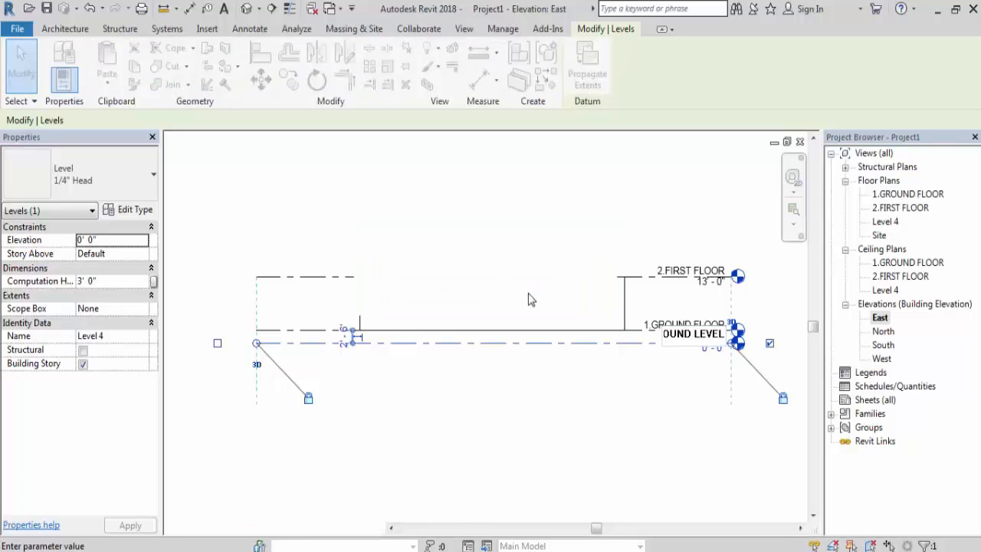
- Rename the 1.GROUND FLOOR level as 2.GROUND FLOOR, including its corresponding views
click(671, 326)
click(672, 326)
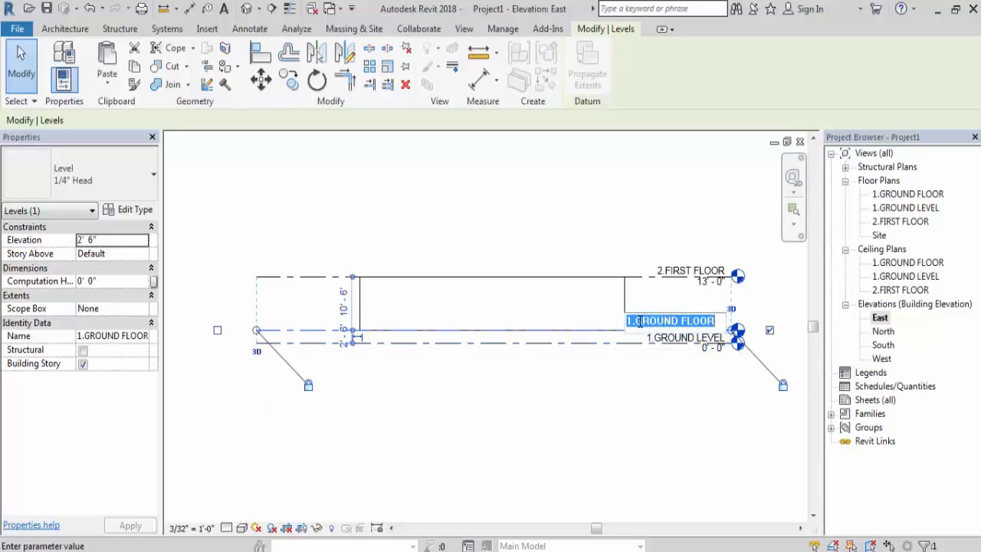
click(631, 322)
key(BackSpace)
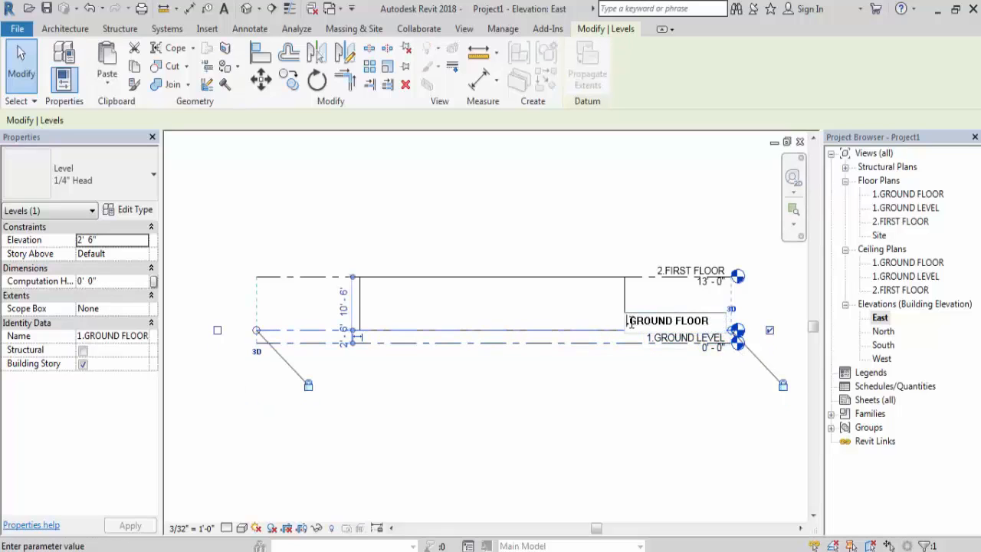
text(2.)
click(672, 433)
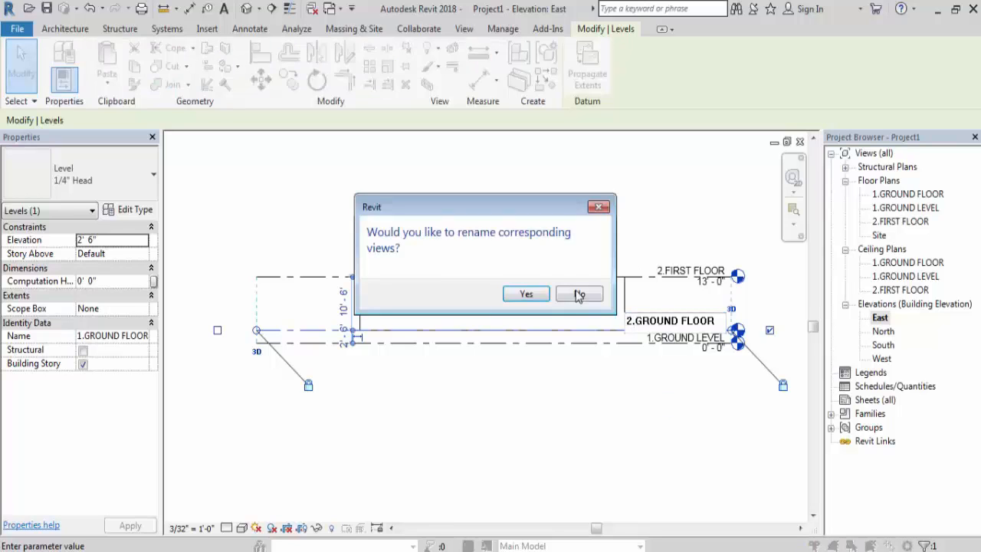
click(541, 297)
- Rename the 2.FIRST FLOOR level as 3.FIRST FLOOR, including its corresponding views, and deselect it
click(690, 272)
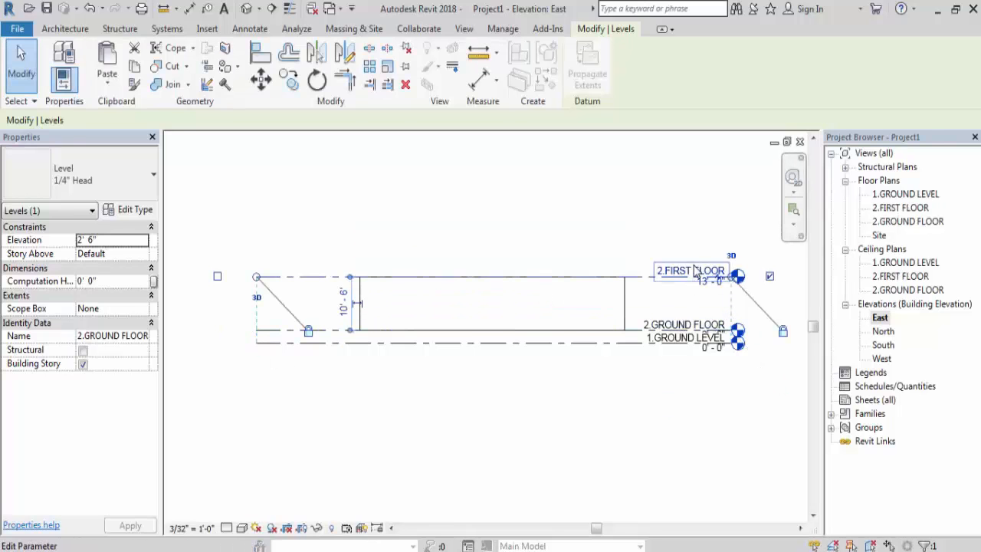
click(644, 267)
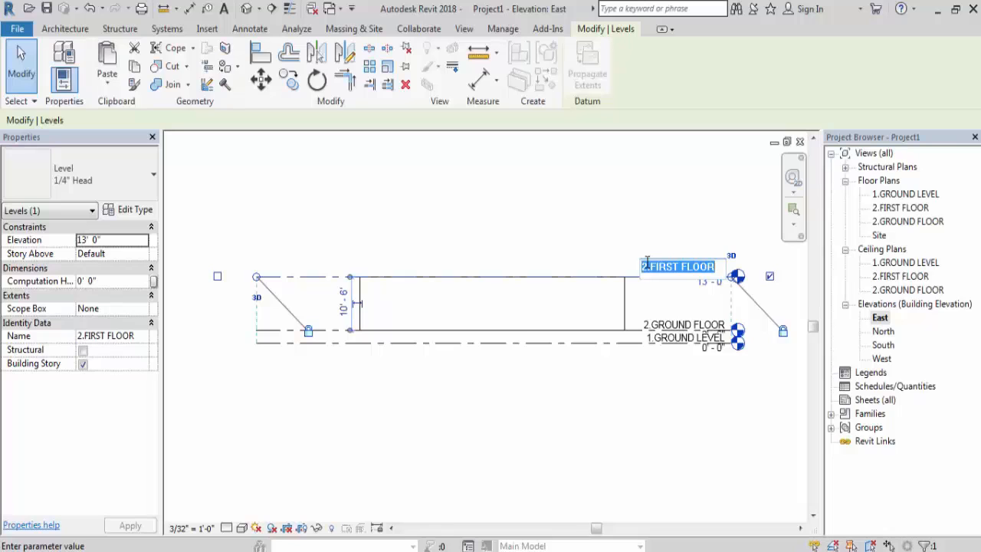
click(648, 266)
key(BackSpace)
text(3)
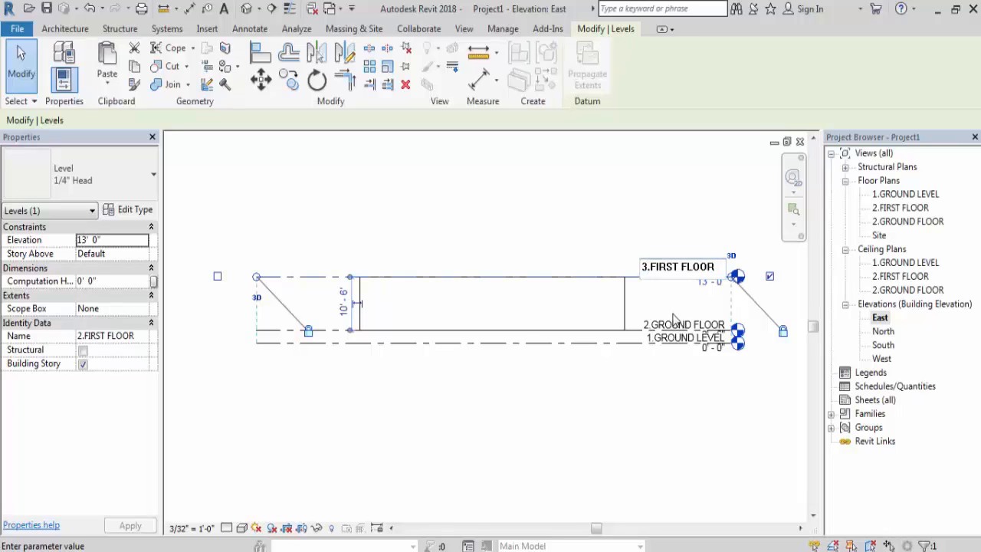
click(646, 444)
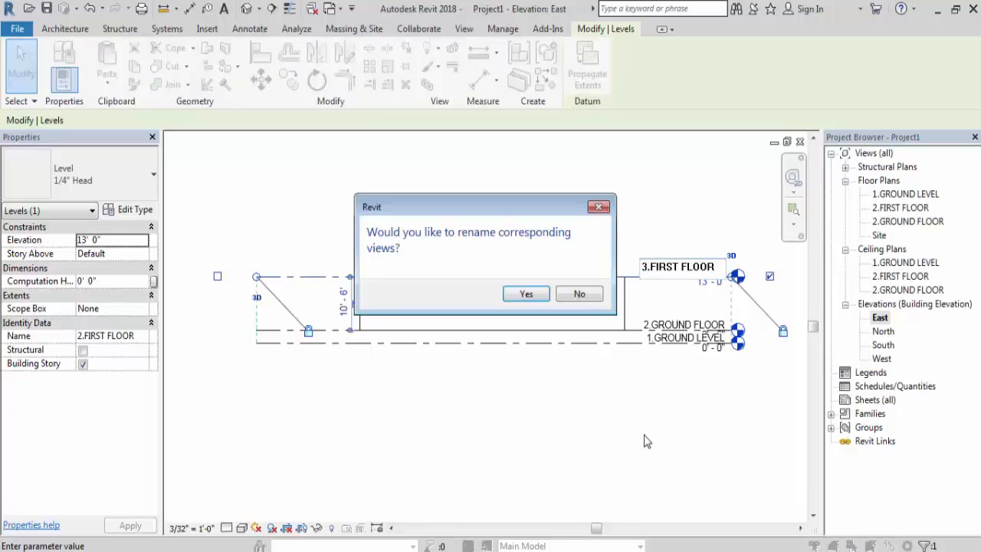
click(526, 293)
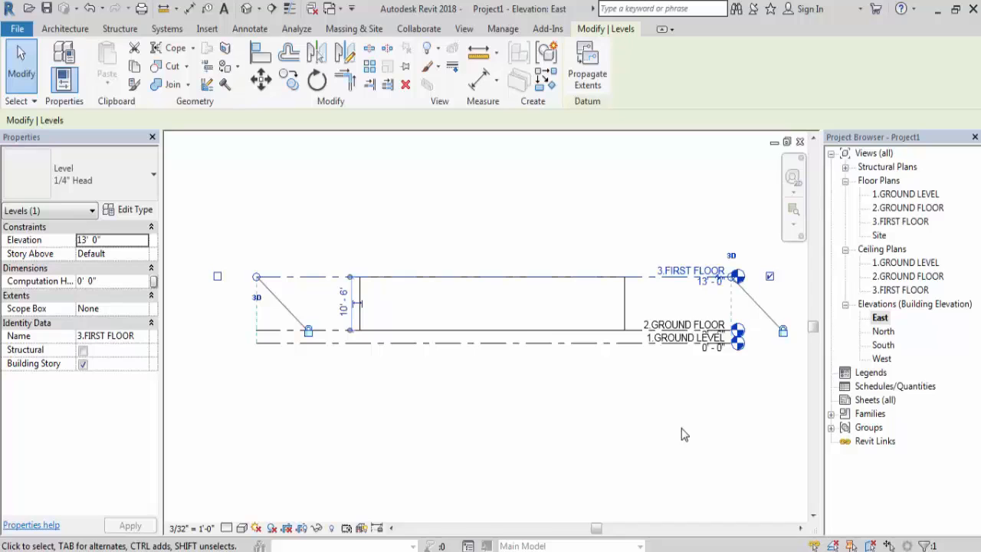
click(497, 403)
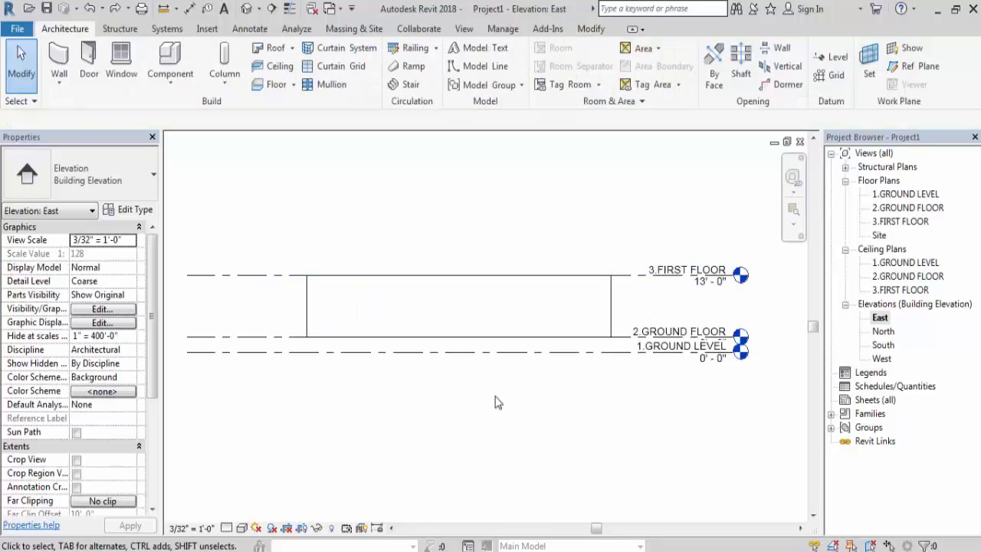
- Set the East elevation's view scale to 3/16" = 1'-0" so the level annotations are drawn smaller
click(183, 528)
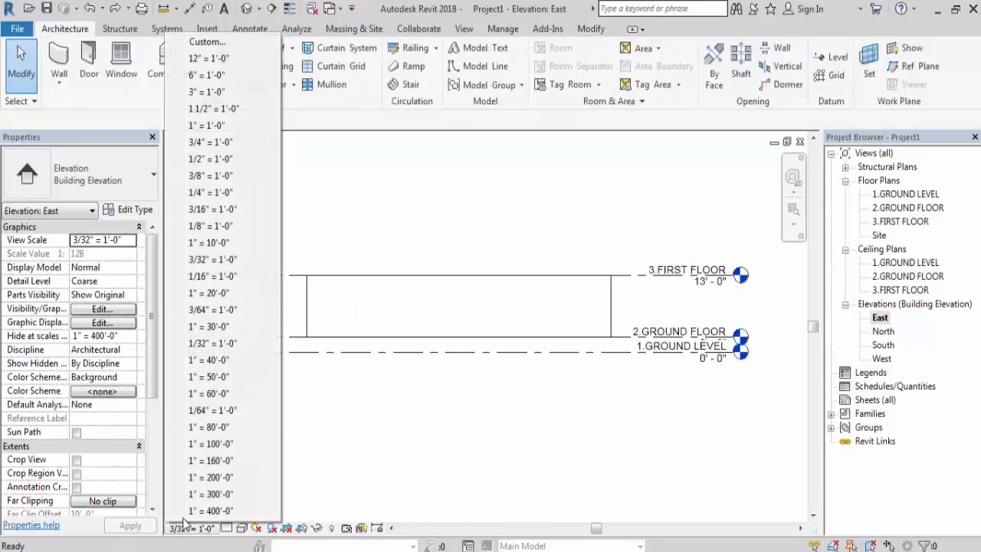
click(204, 212)
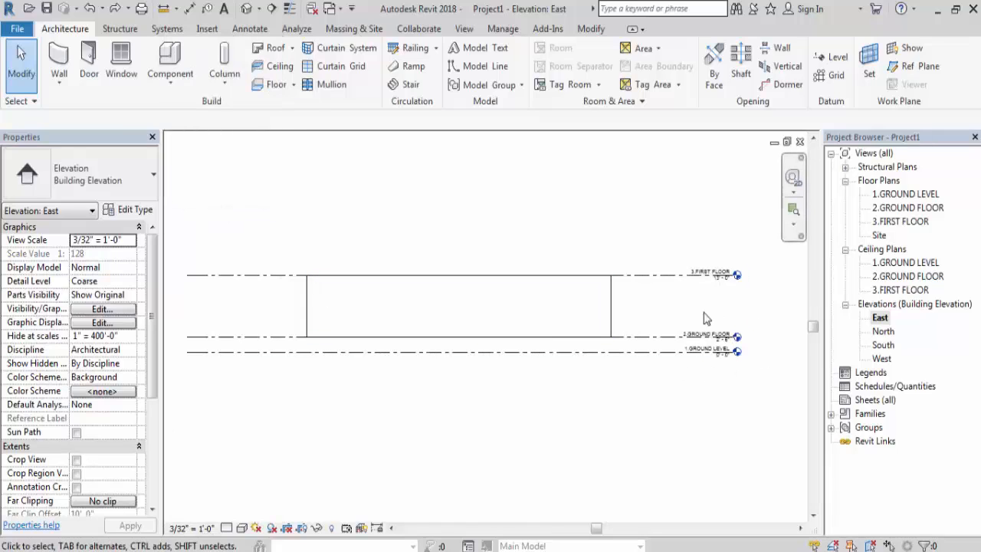
scroll(771, 361, up, 2)
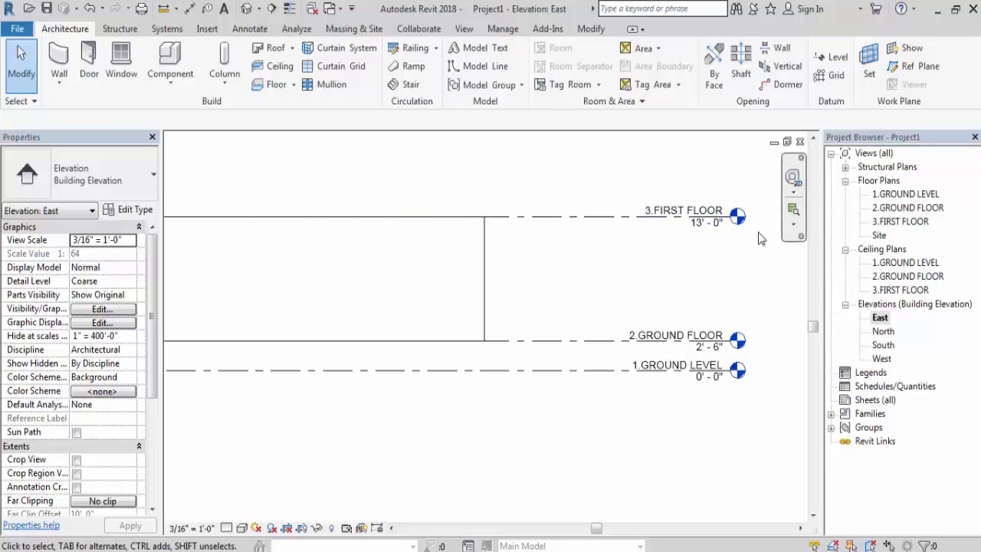
- Select the 3.FIRST FLOOR level to examine its line and head annotation, and clear the selection
scroll(759, 239, down, 3)
click(292, 226)
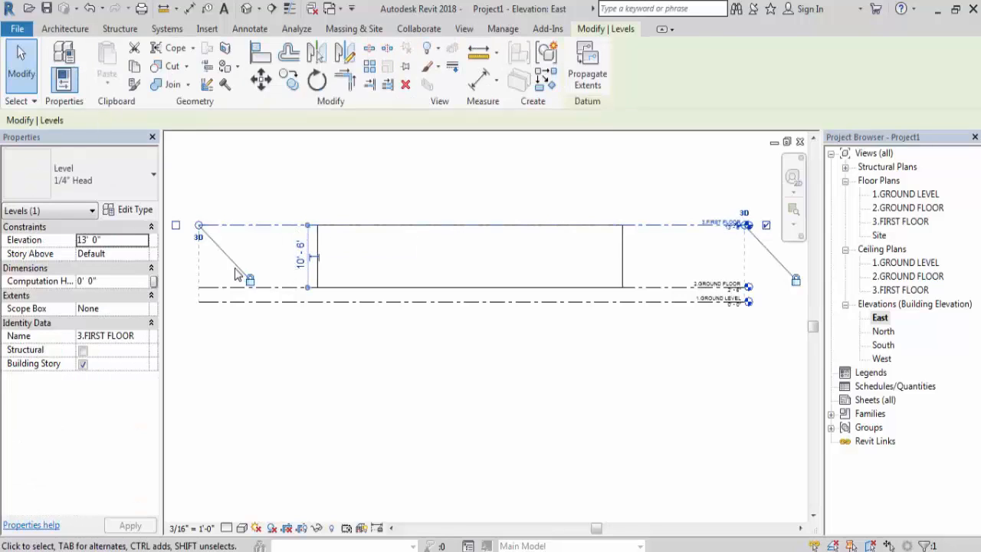
scroll(237, 274, down, 1)
scroll(651, 245, up, 2)
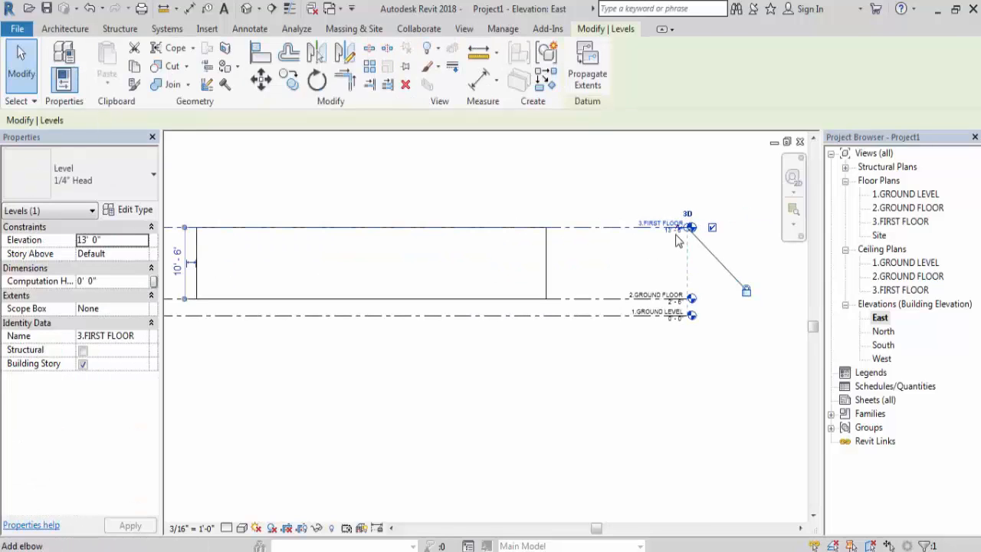
scroll(676, 247, up, 1)
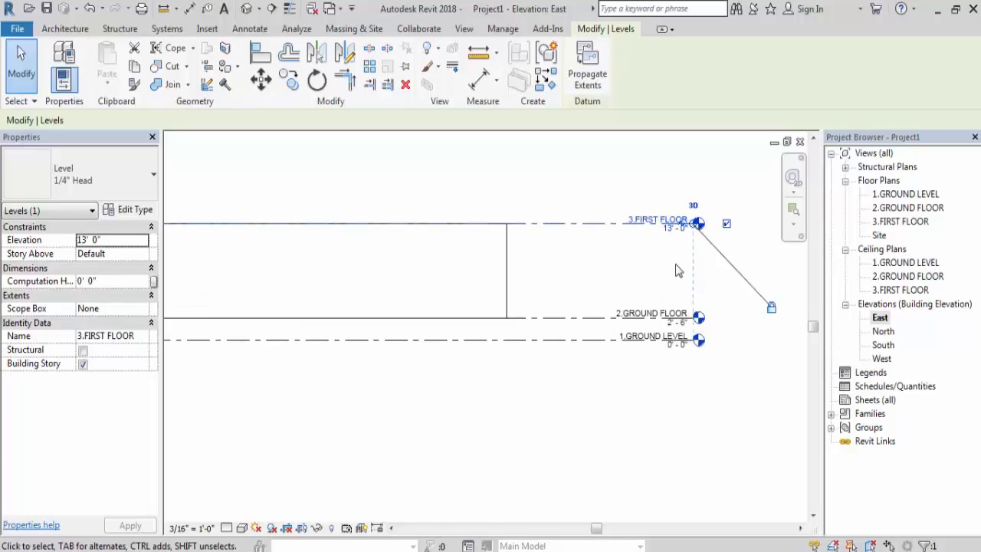
click(675, 270)
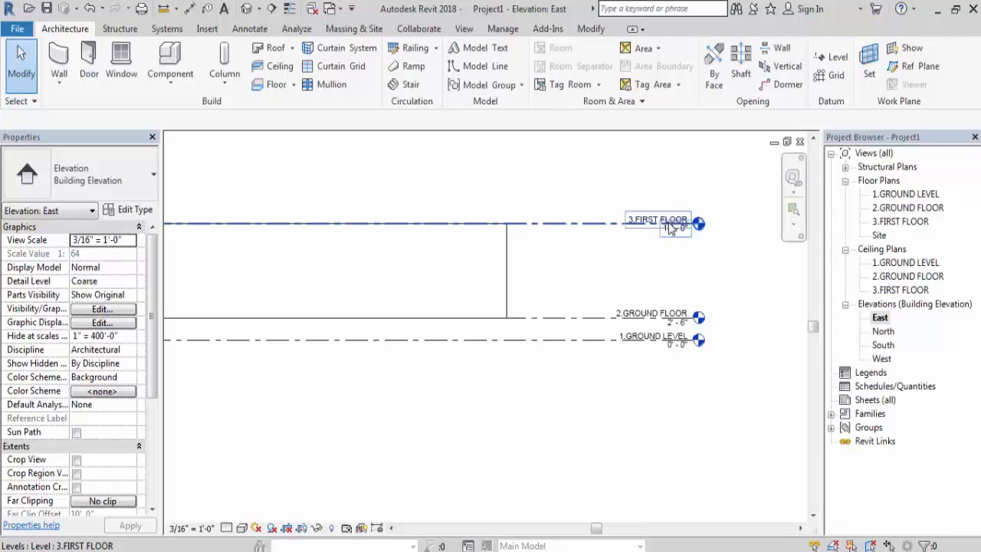
- Measure the height between the 3.FIRST FLOOR and 1.GROUND LEVEL lines with an Aligned dimension preview, leaving the command without placing it
click(250, 29)
click(59, 61)
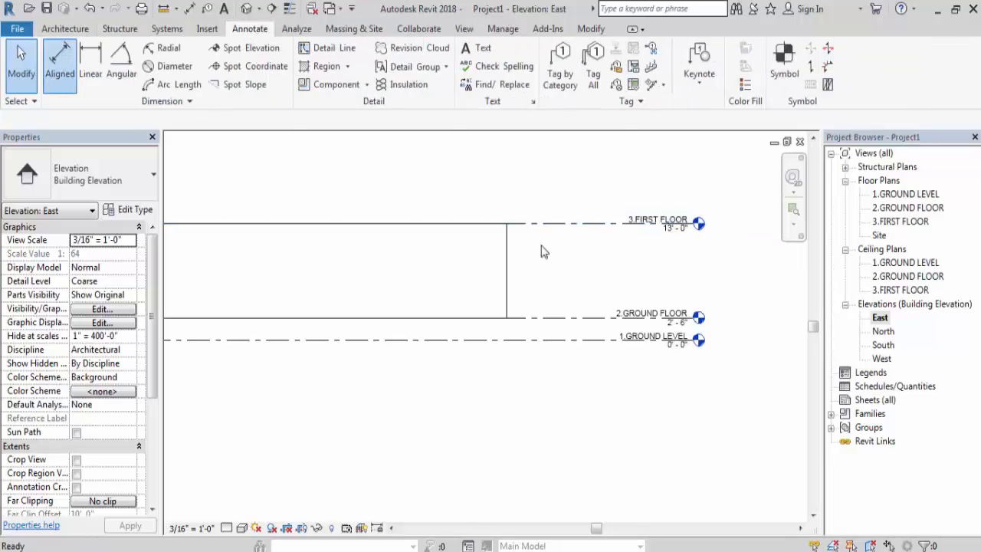
click(563, 224)
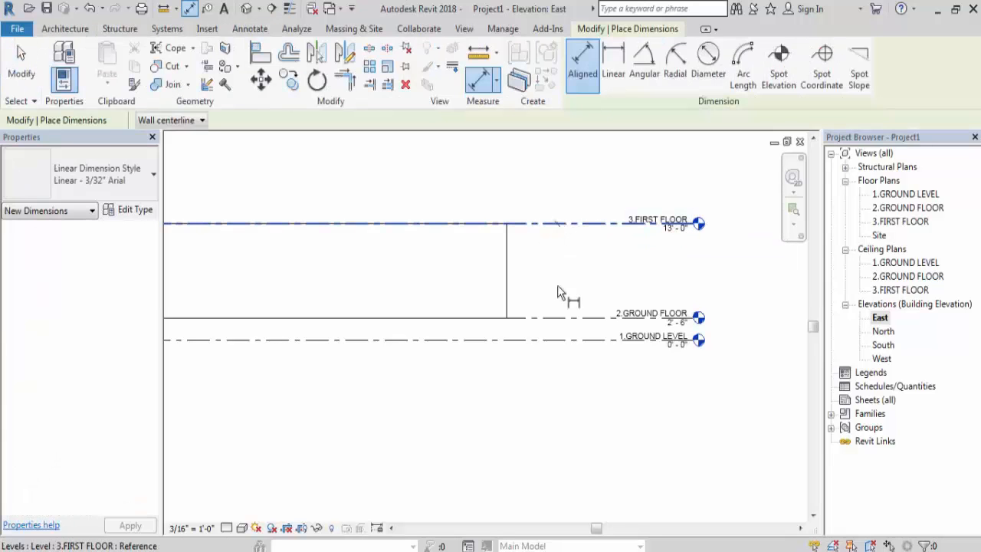
click(557, 342)
scroll(570, 275, up, 2)
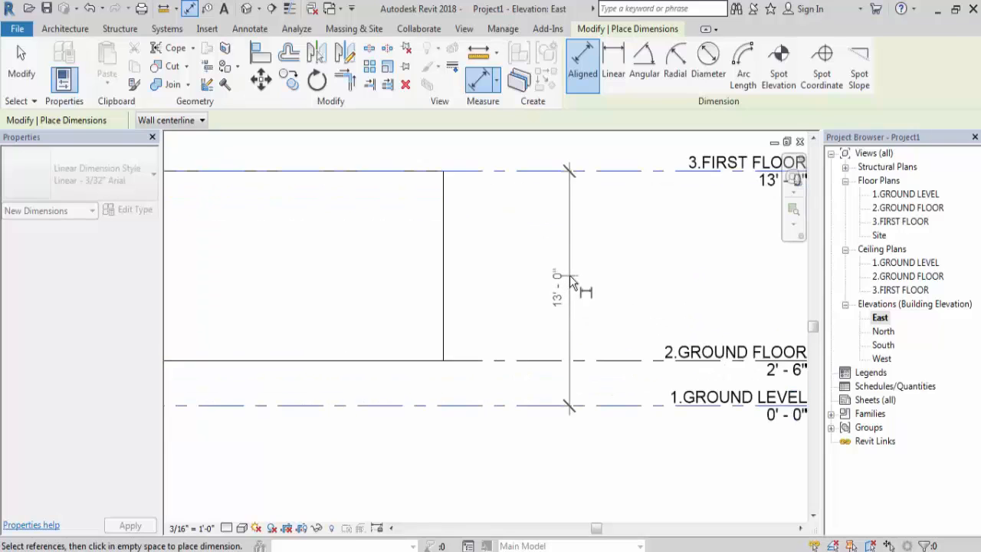
scroll(569, 276, down, 2)
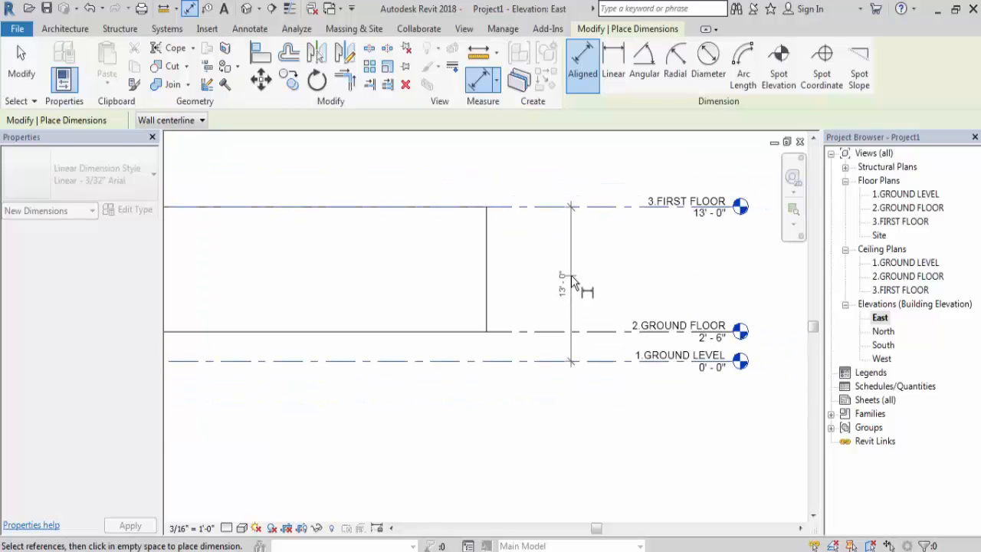
scroll(571, 276, down, 1)
key(Escape)
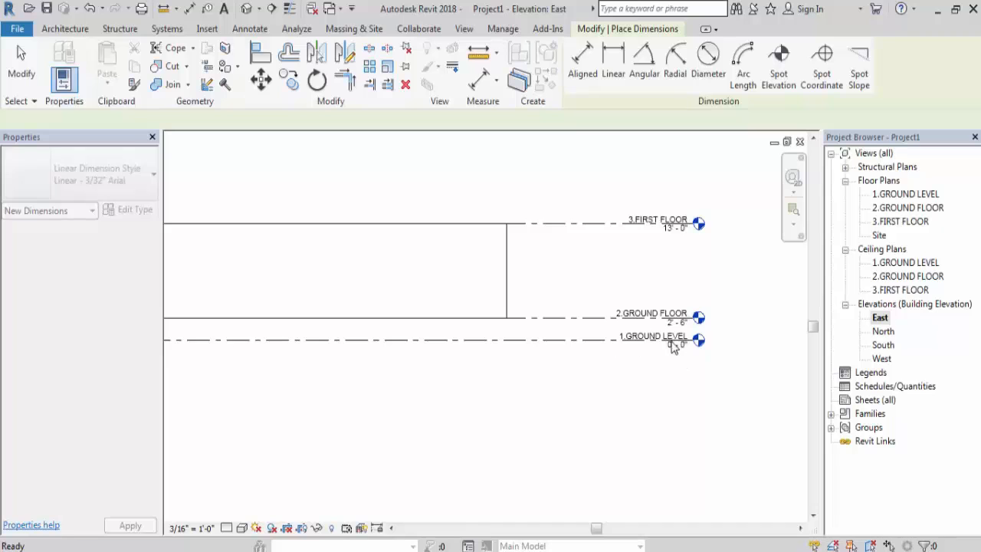
key(Escape)
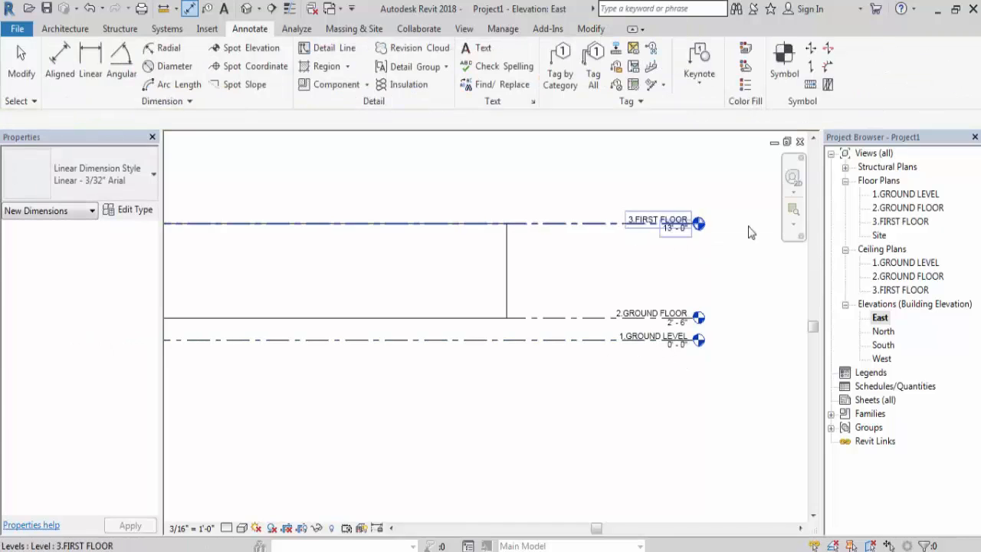
- Delete the existing walls from the East elevation, keeping only the three level lines
scroll(637, 321, up, 1)
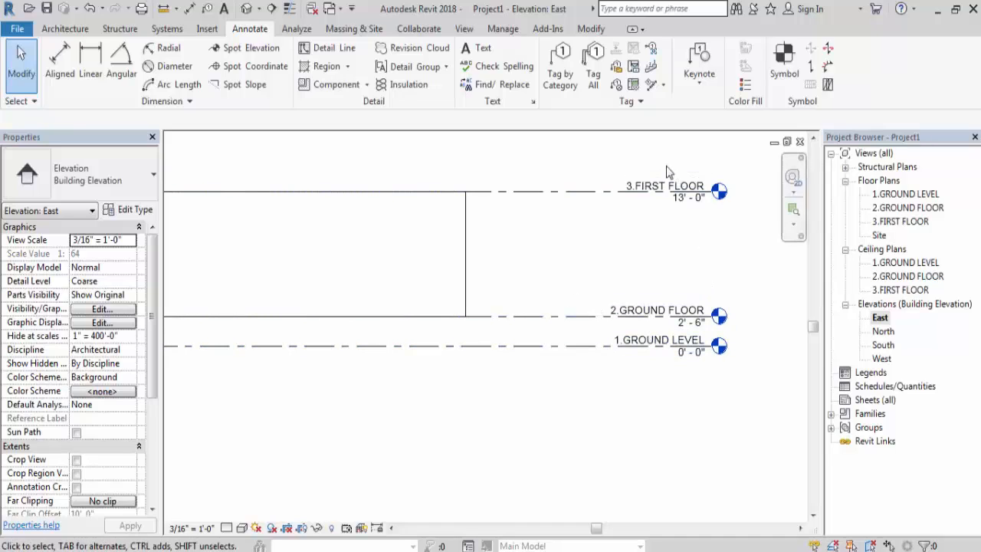
scroll(792, 252, down, 1)
scroll(792, 252, down, 2)
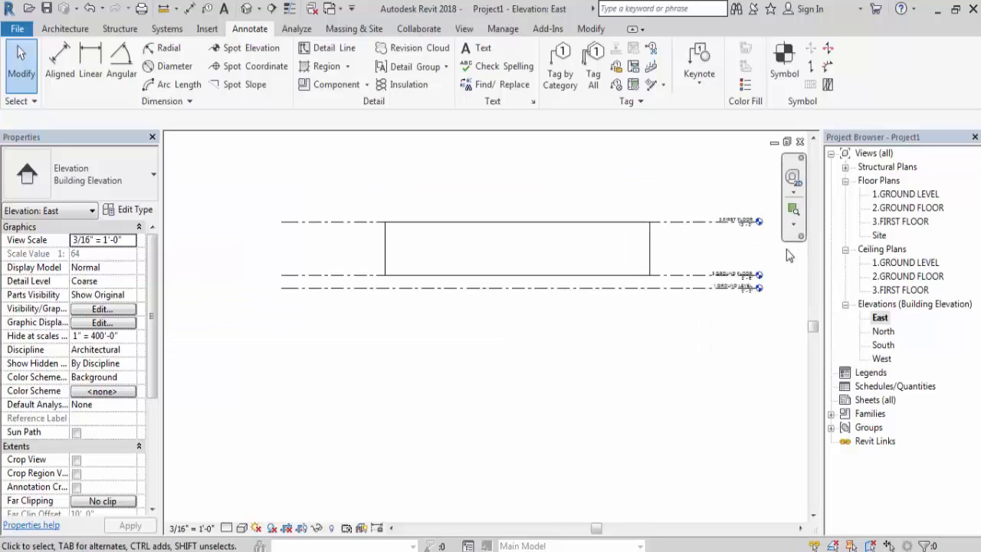
scroll(257, 349, down, 1)
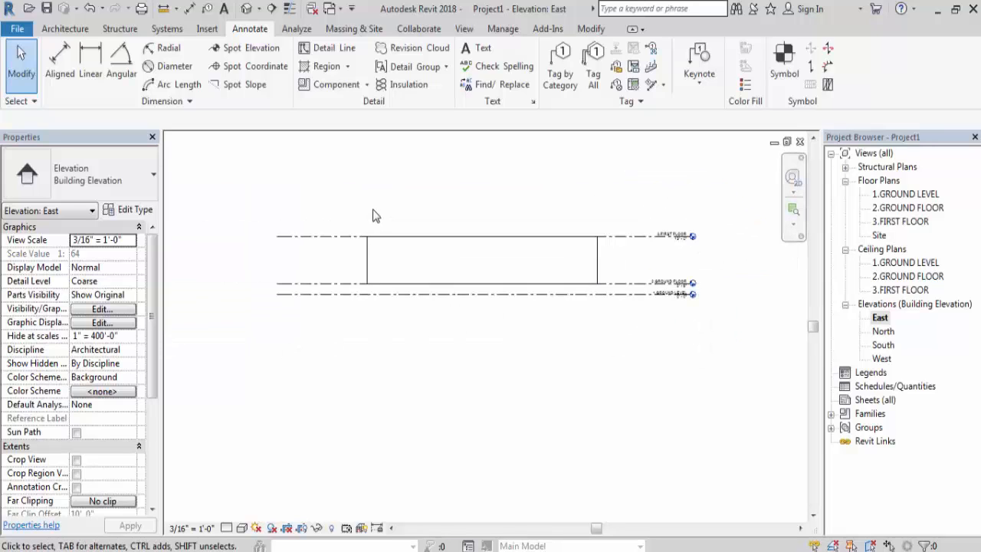
scroll(374, 212, up, 2)
scroll(109, 284, down, 2)
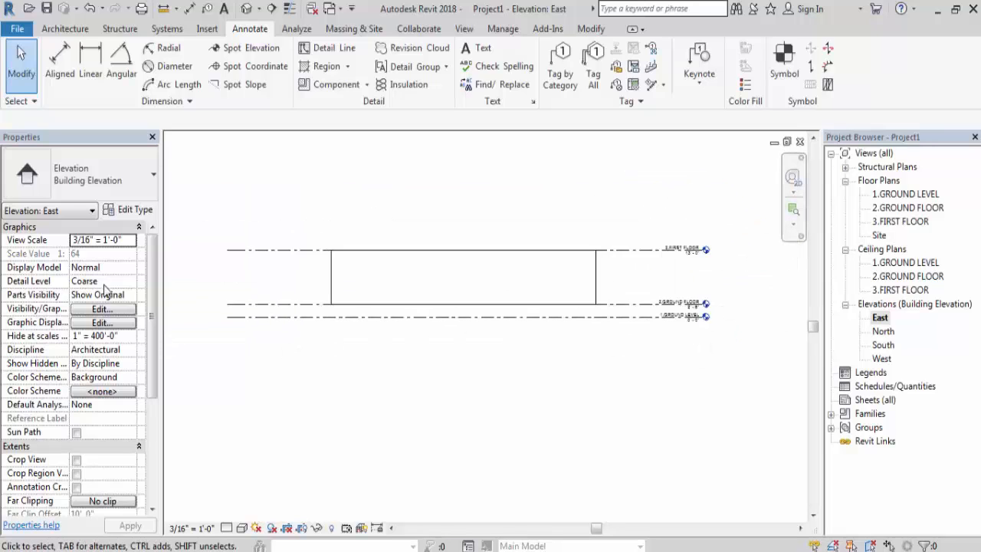
click(529, 279)
key(Escape)
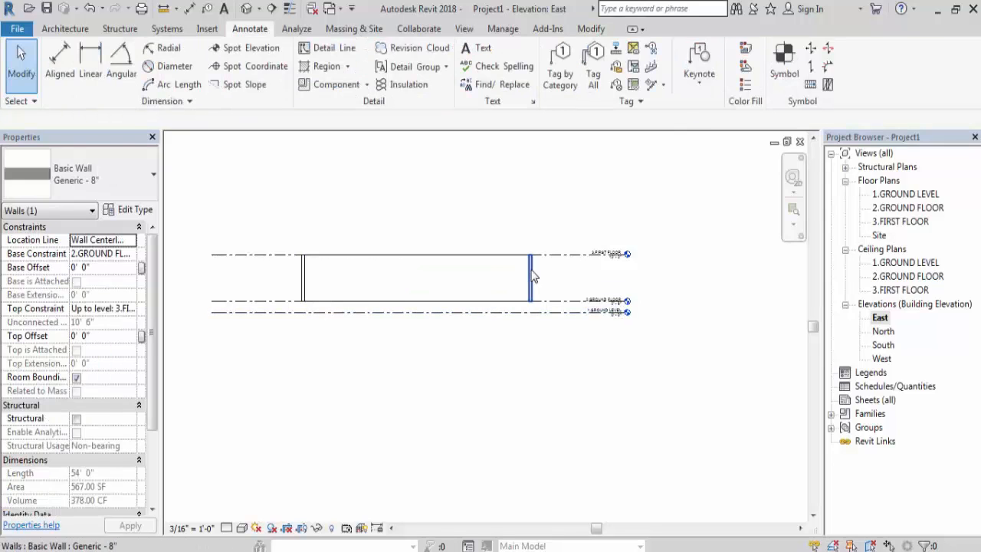
click(278, 289)
key(Delete)
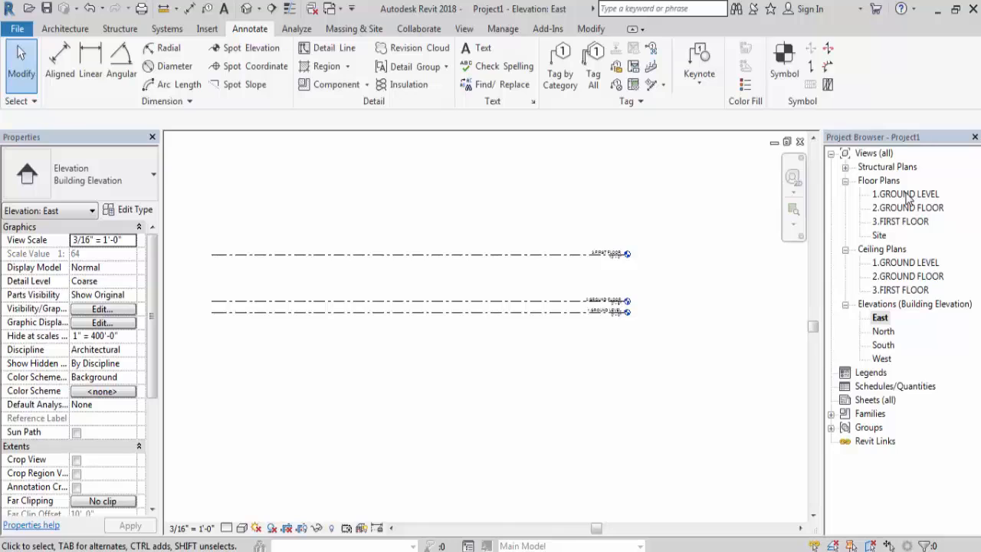
- Review the floor plans in the project's view list and open the 2.GROUND FLOOR plan
click(907, 194)
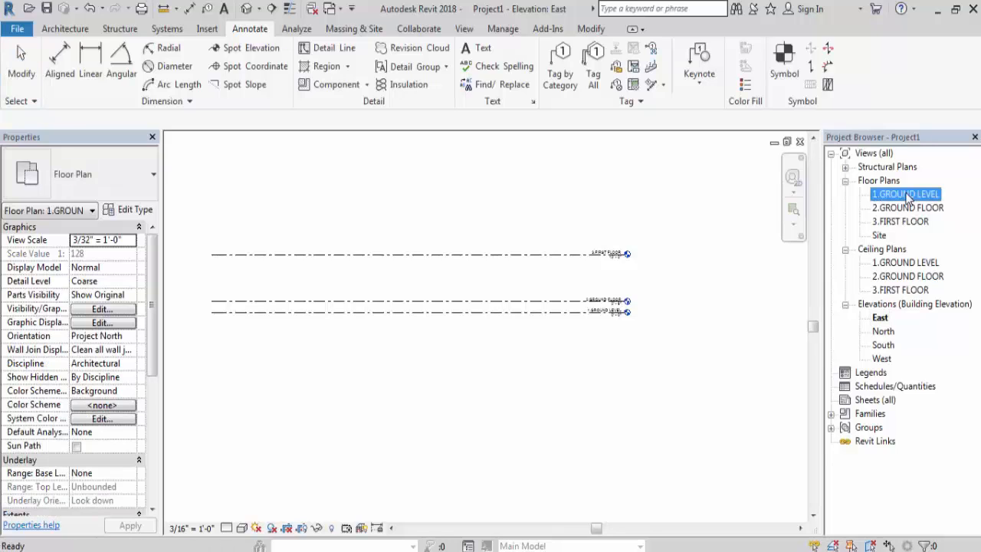
click(913, 208)
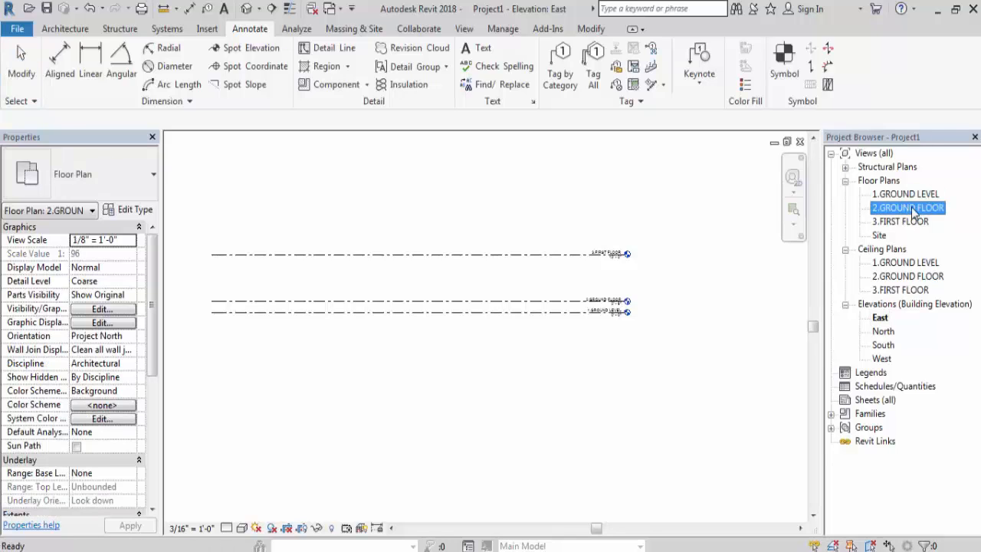
click(912, 223)
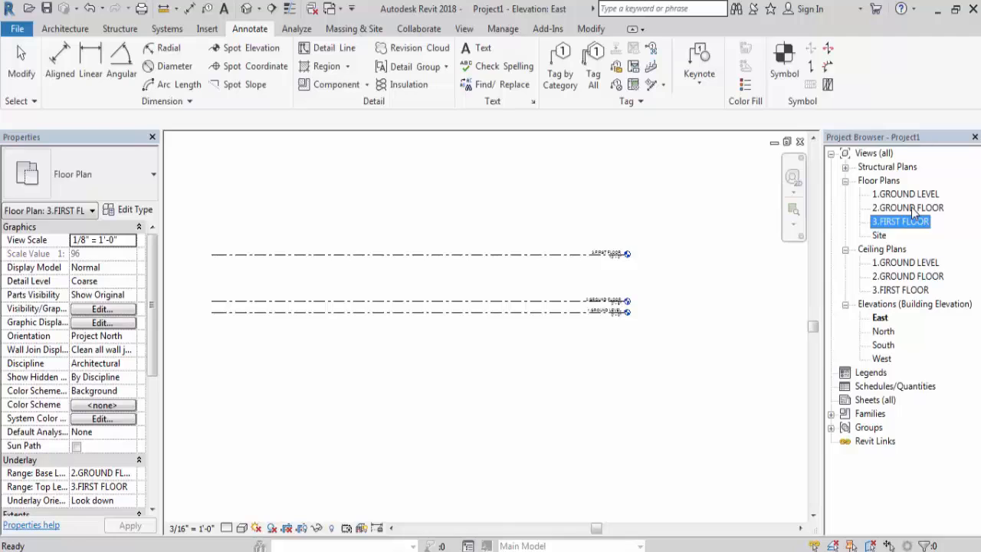
double_click(912, 209)
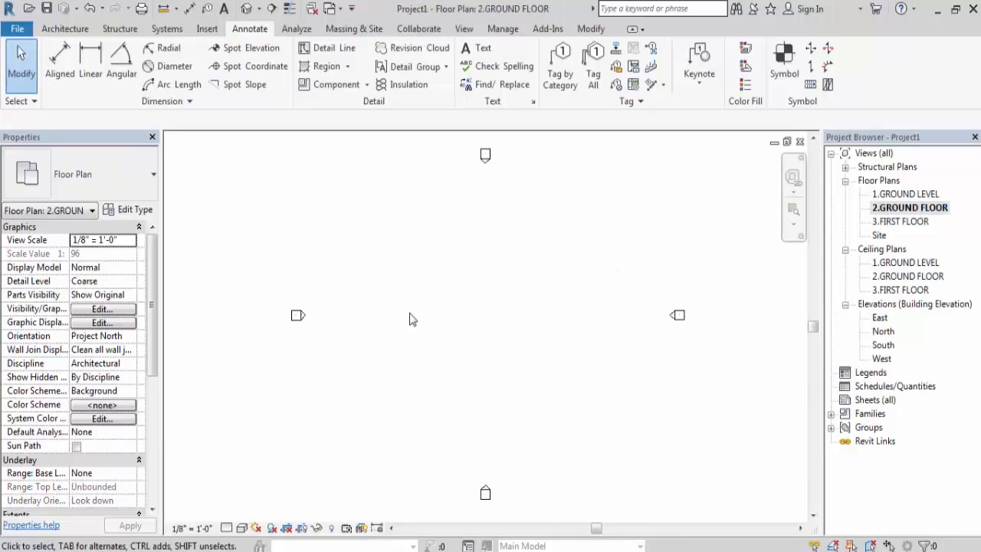
- Start a Generic - 8" wall with its height up to 3.FIRST FLOOR and its location line at Finish Face: Interior
click(65, 28)
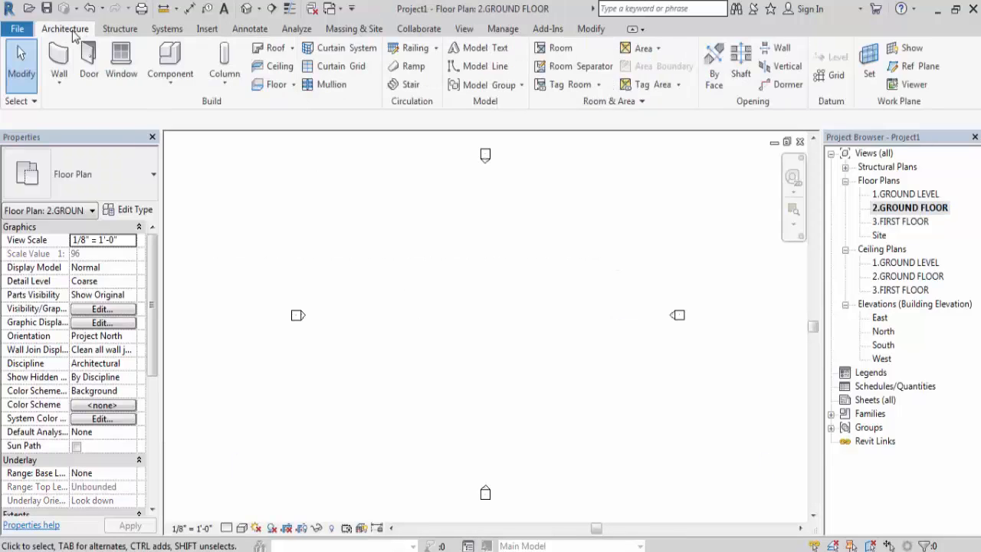
click(61, 59)
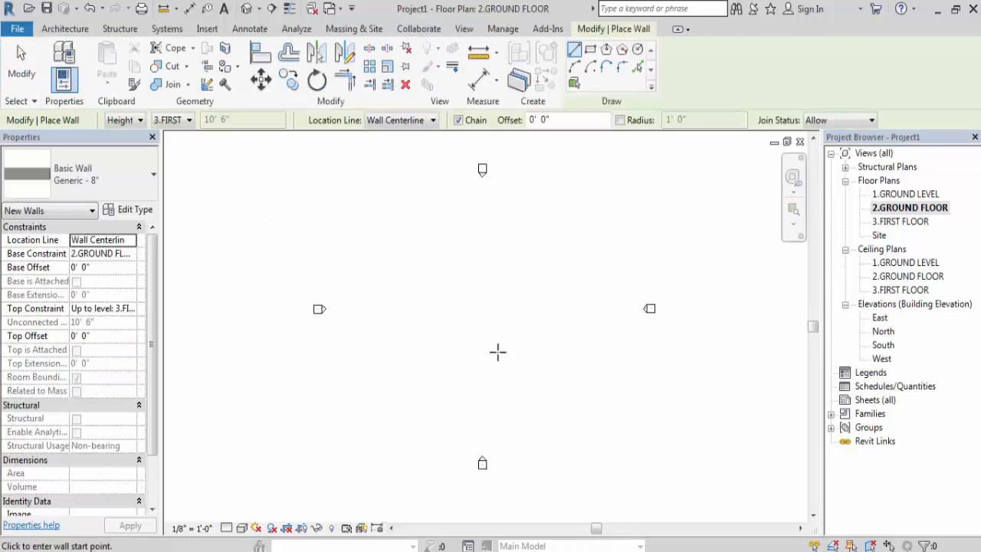
click(182, 120)
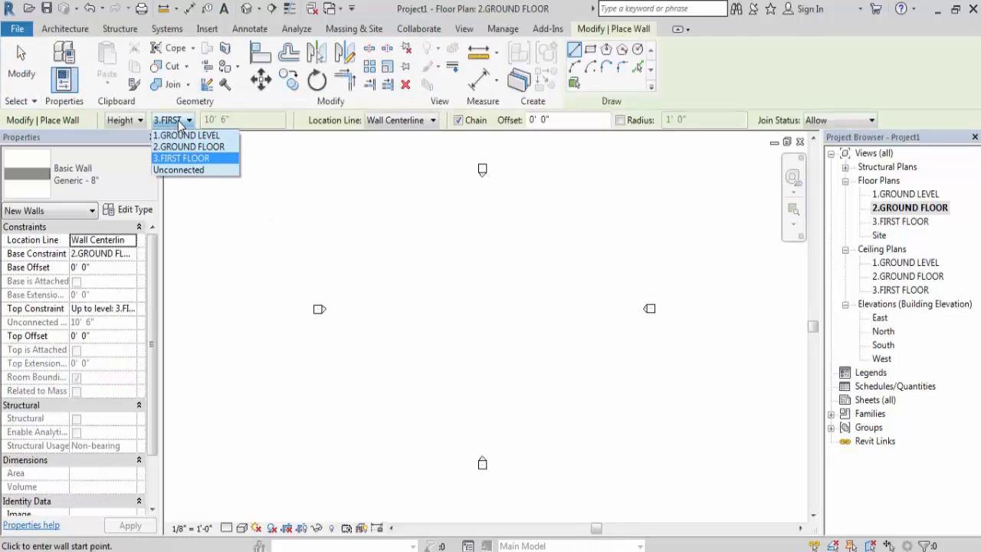
click(201, 159)
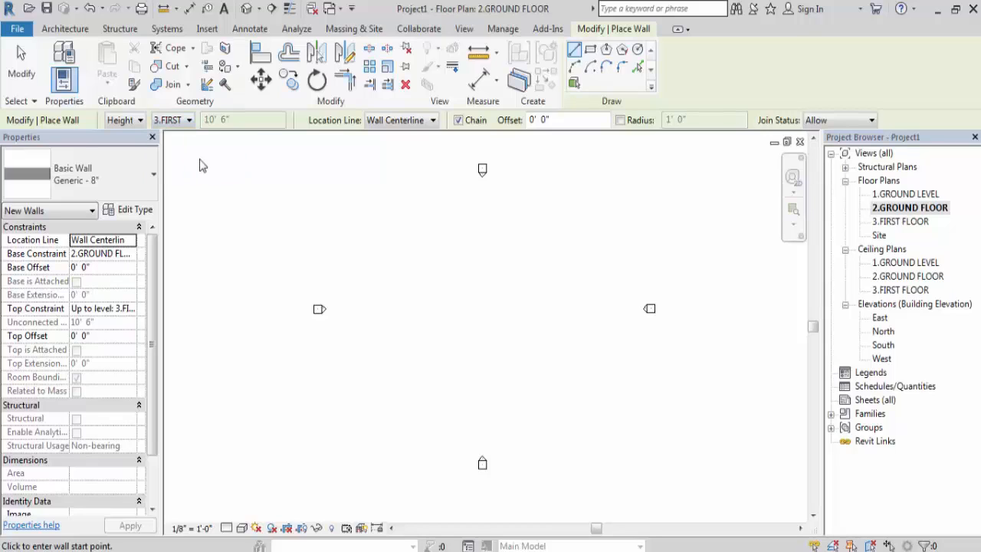
click(424, 121)
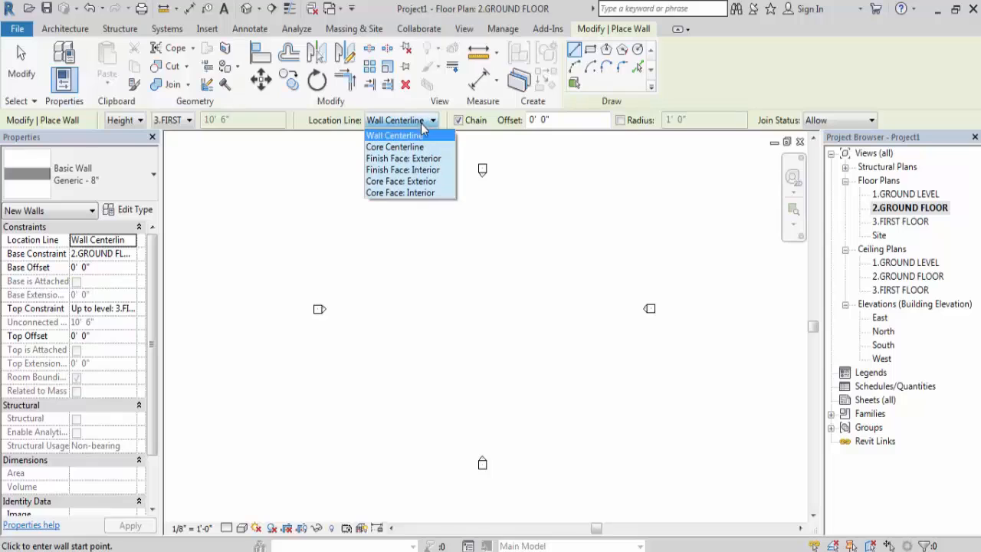
click(416, 170)
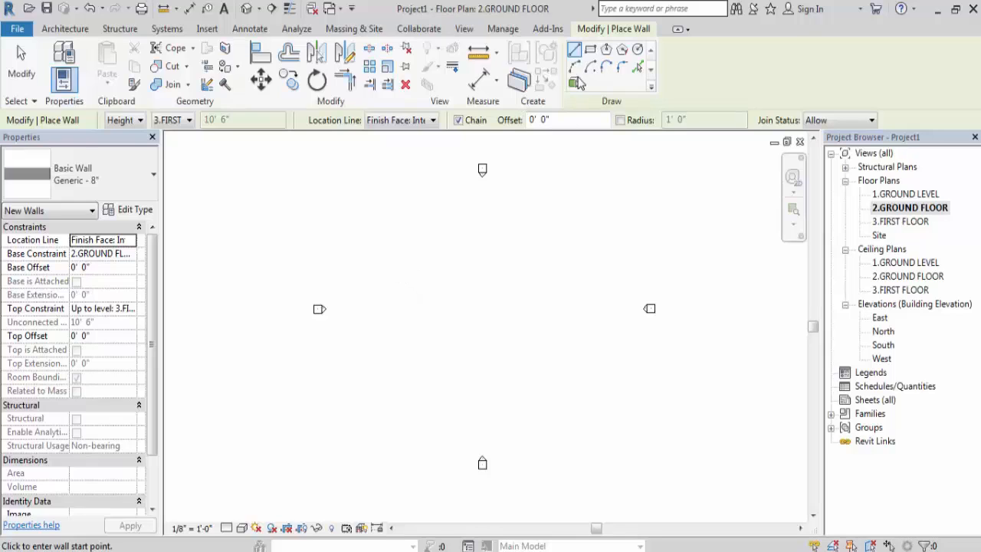
- Draw a rectangle of walls 20'-0" wide by 24'-0" long between the elevation markers, and finish the Wall command
click(590, 50)
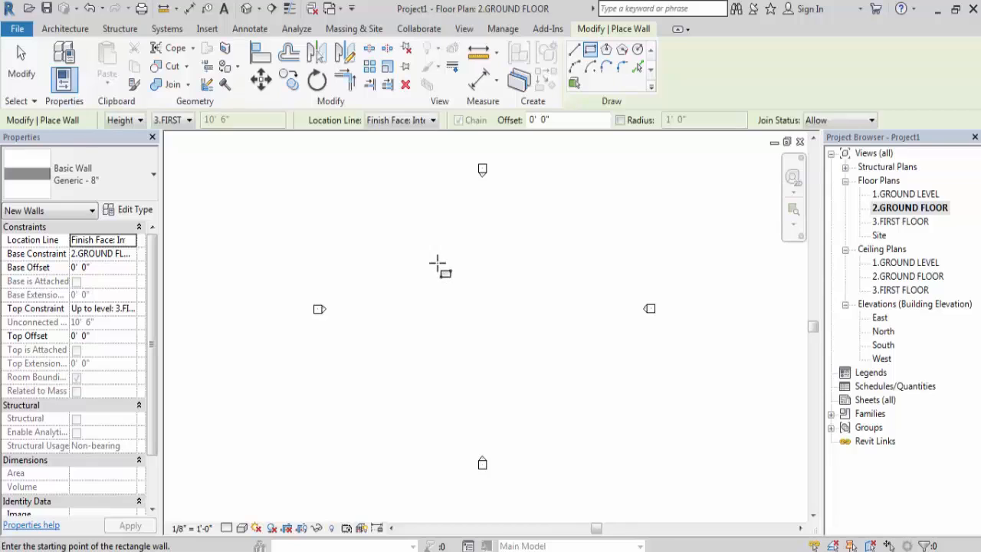
click(430, 258)
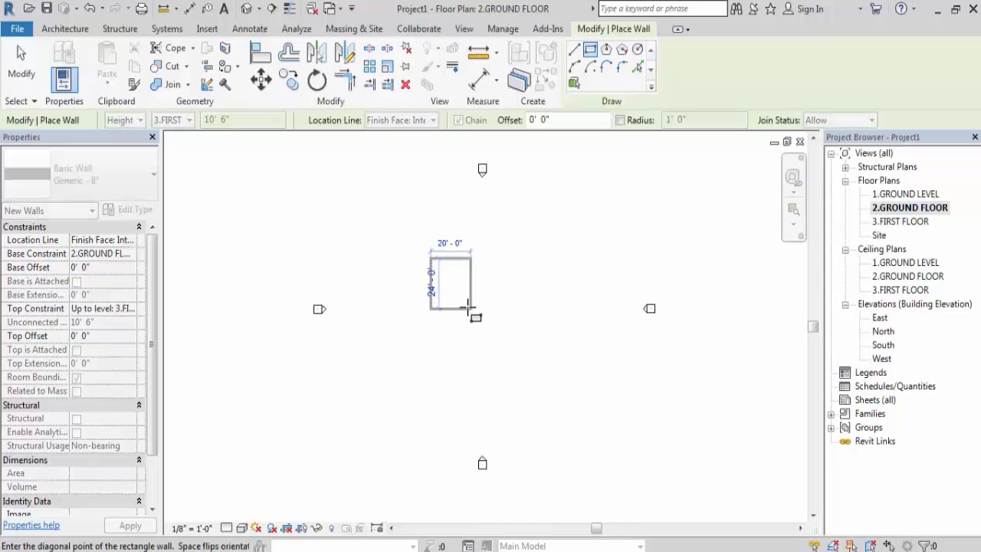
click(470, 309)
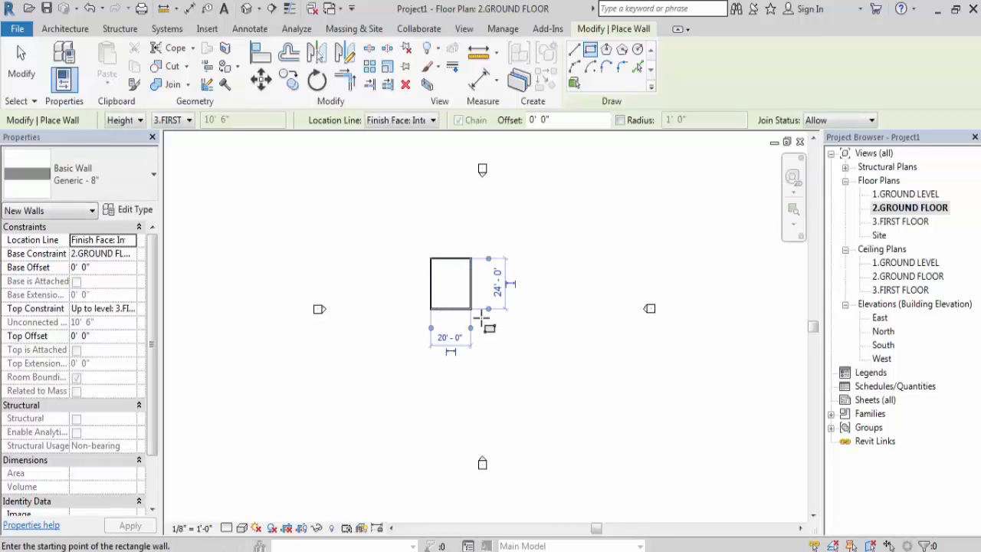
key(Escape)
key(Escape)
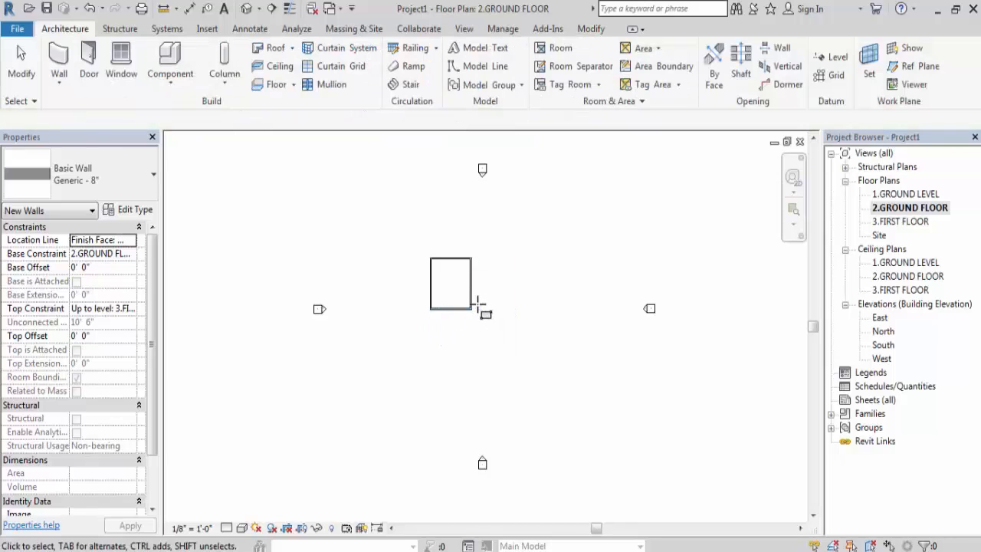
- Place a Single-Flush 34" x 84" door in the south wall beside the southeast corner, opening into the room
scroll(458, 297, up, 2)
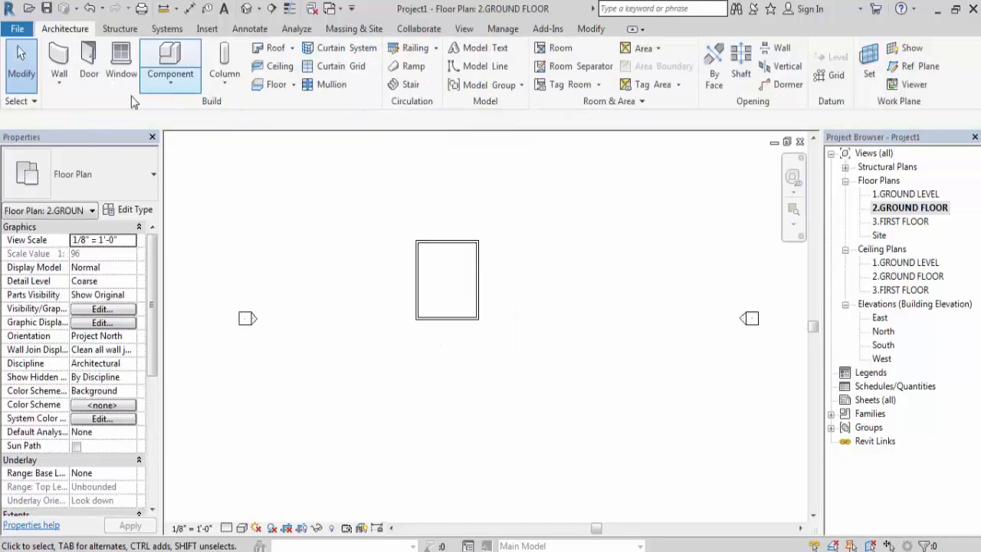
click(89, 70)
scroll(474, 317, up, 5)
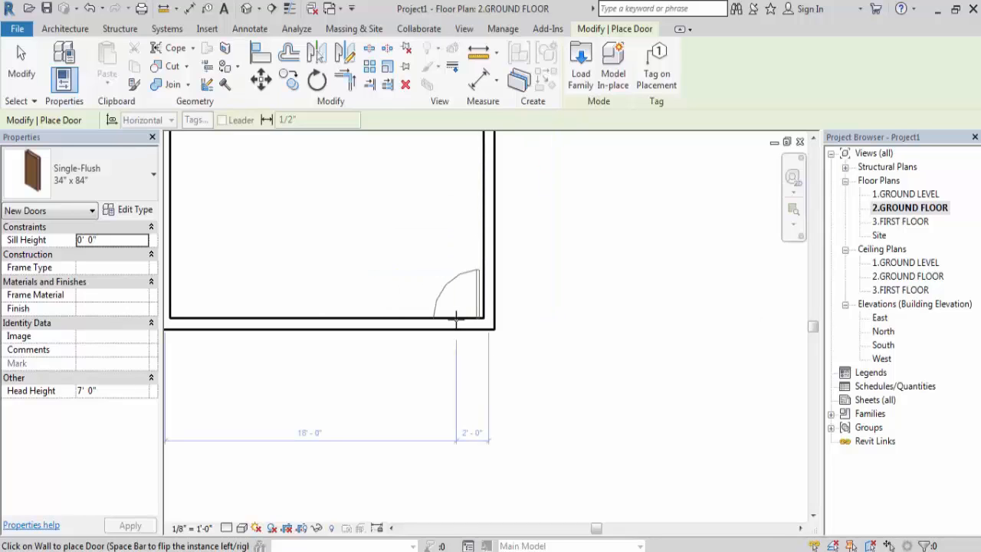
scroll(459, 319, up, 1)
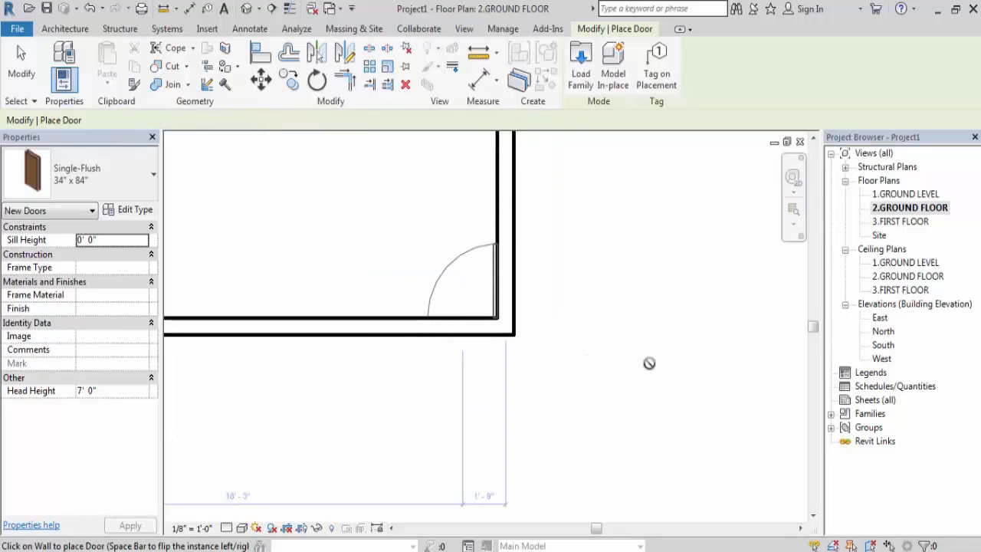
scroll(648, 363, down, 3)
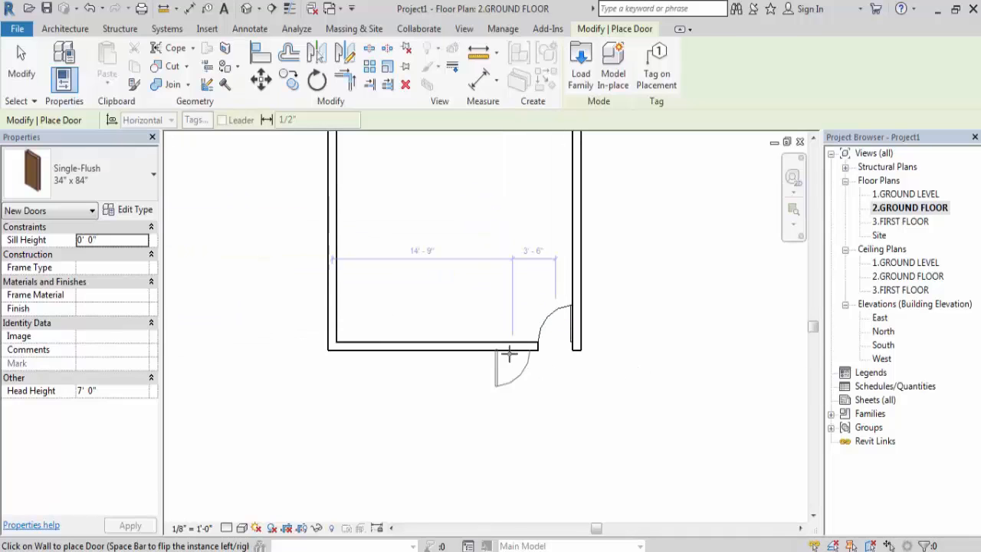
key(Escape)
scroll(413, 383, down, 1)
scroll(460, 394, down, 1)
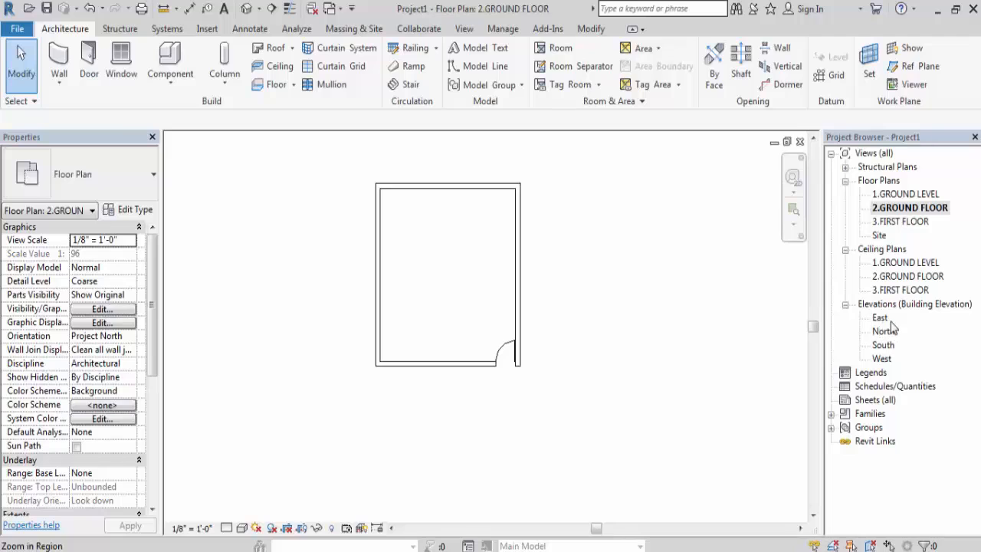
- Review the East, North, South and West building elevations, and return to the South elevation
double_click(880, 318)
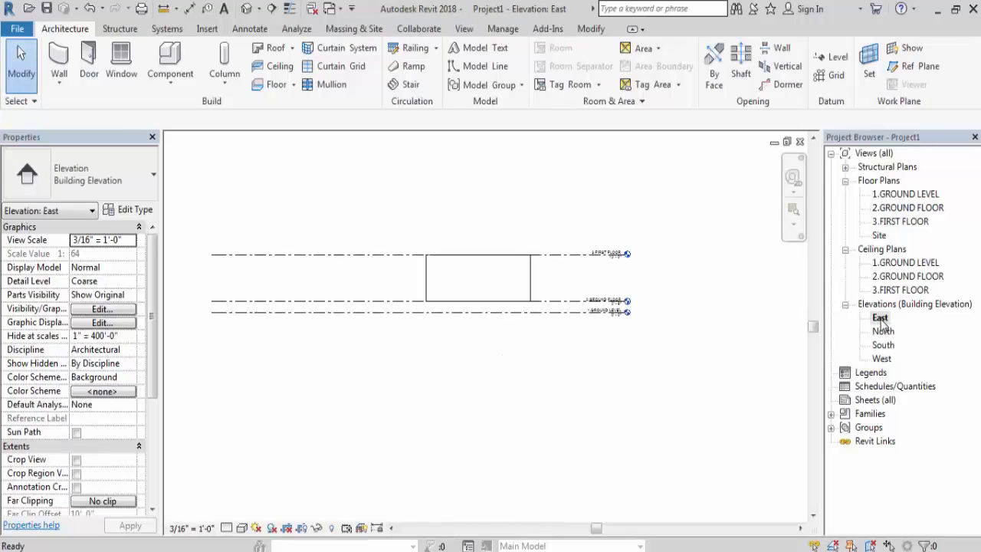
double_click(883, 332)
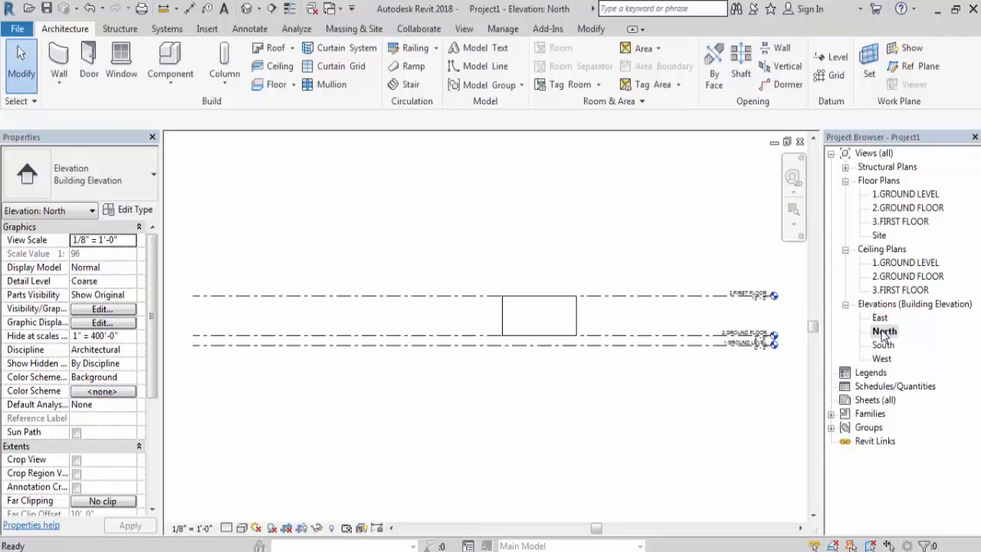
double_click(883, 345)
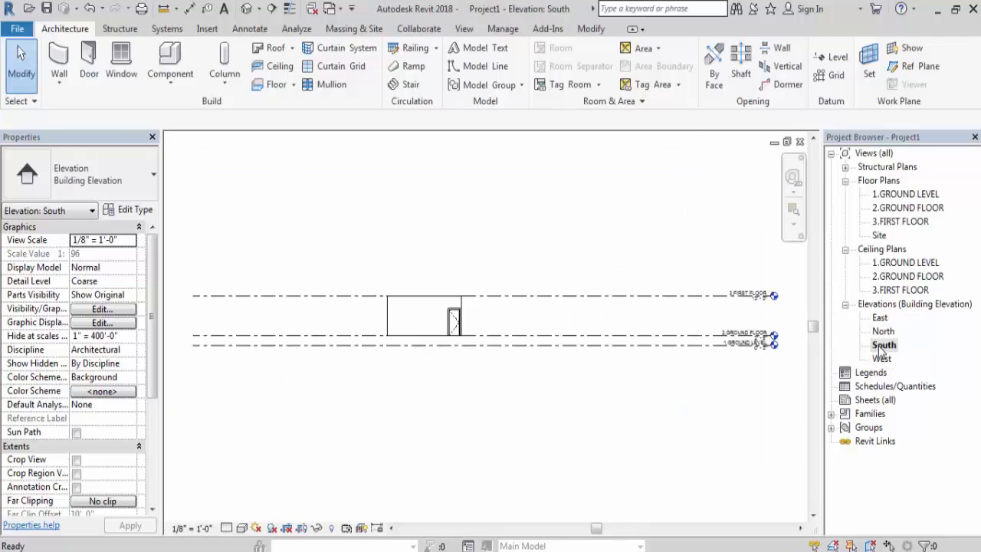
double_click(884, 358)
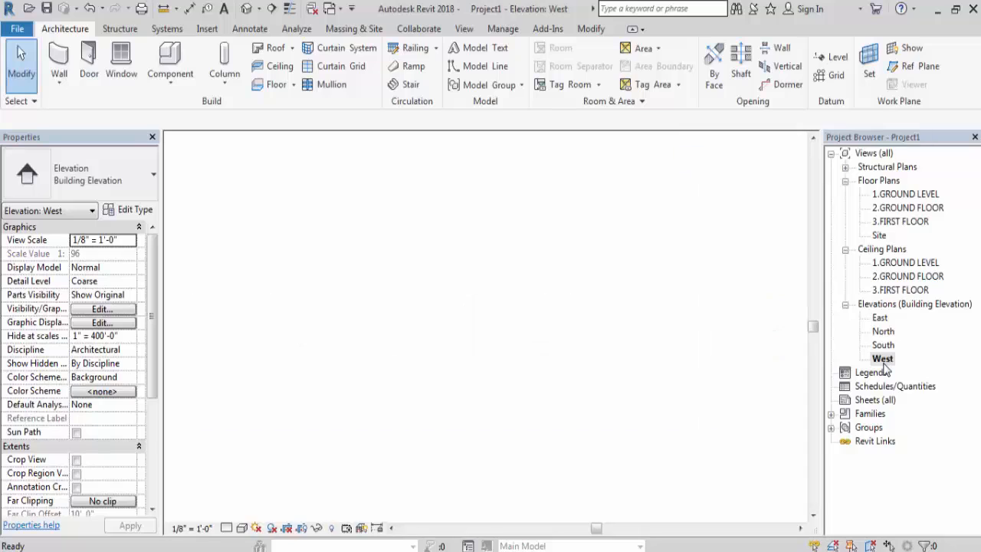
double_click(883, 345)
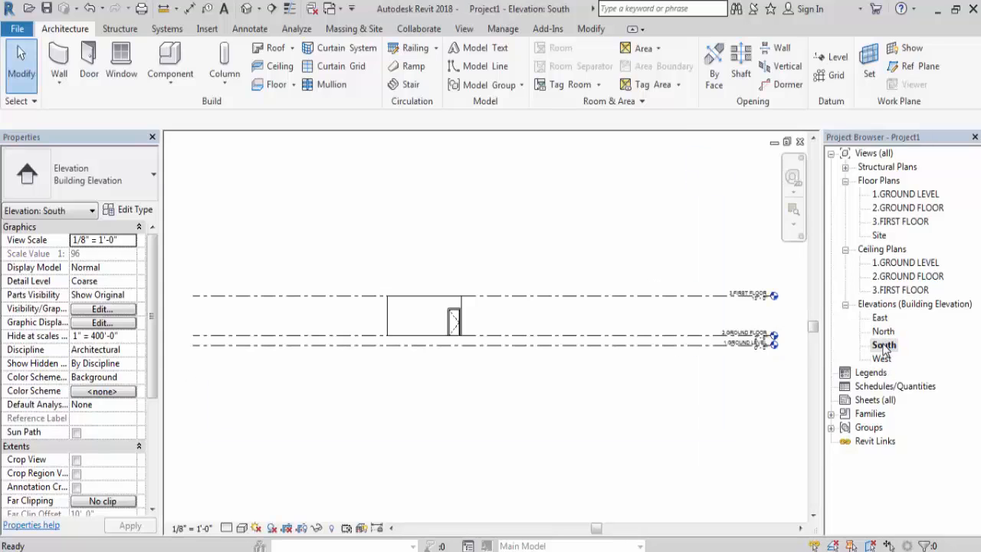
scroll(335, 307, up, 1)
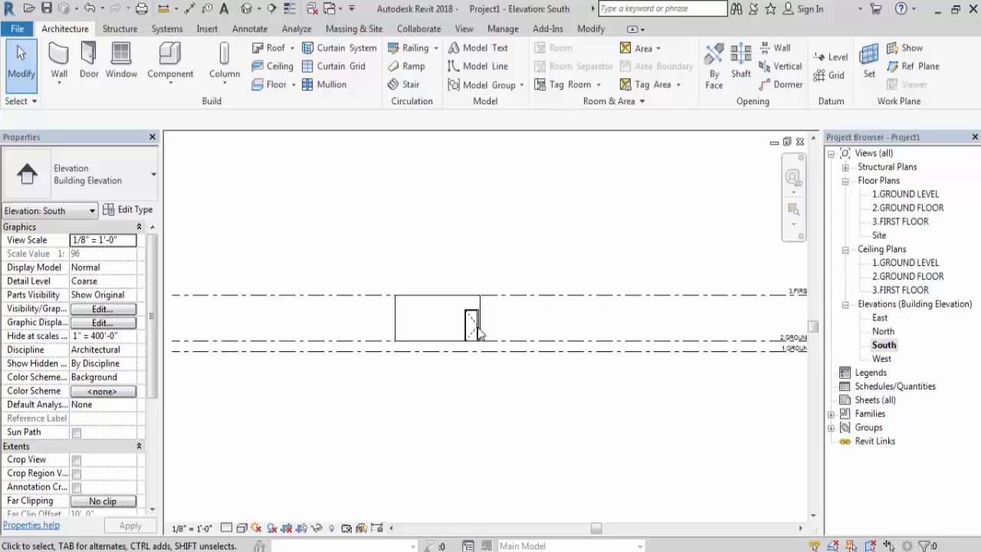
click(351, 296)
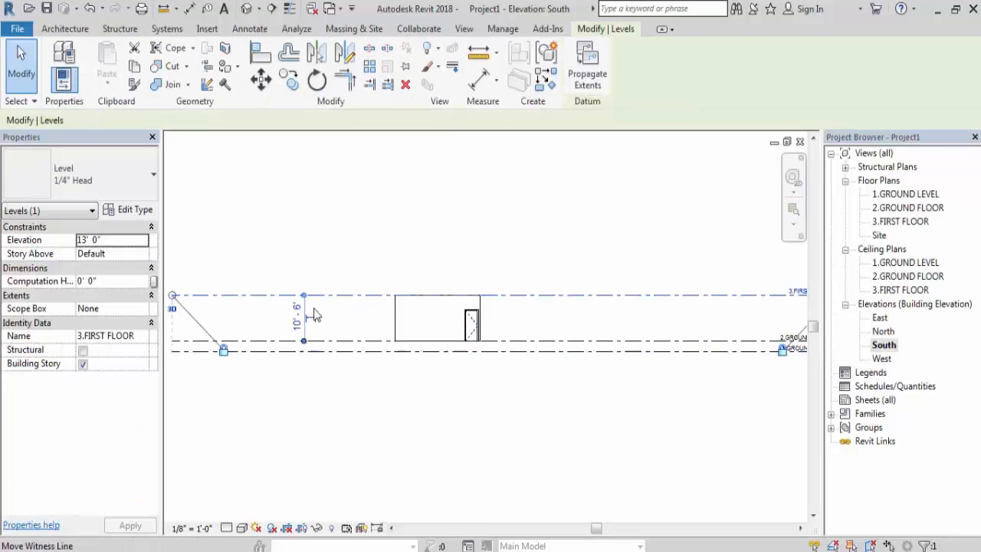
scroll(360, 351, down, 1)
scroll(360, 350, down, 1)
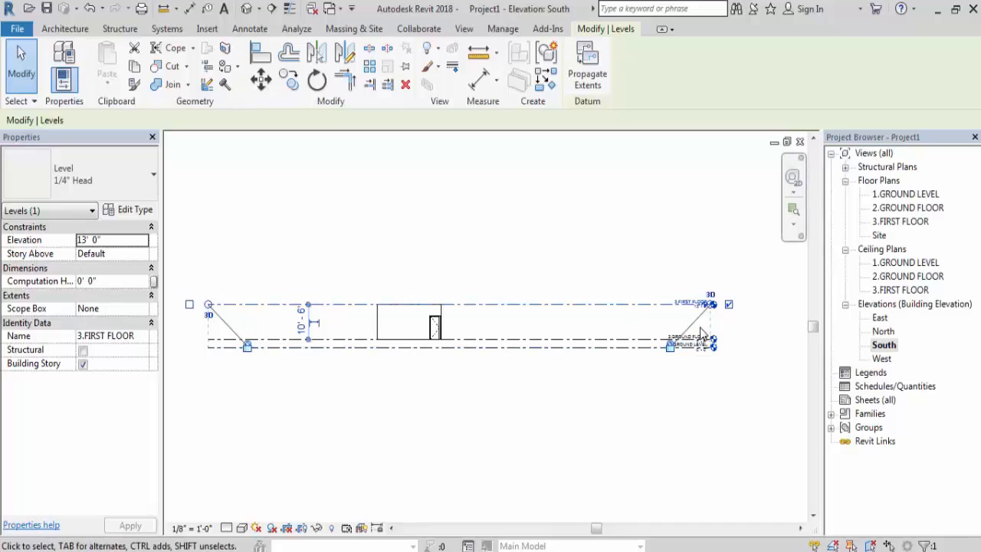
key(Escape)
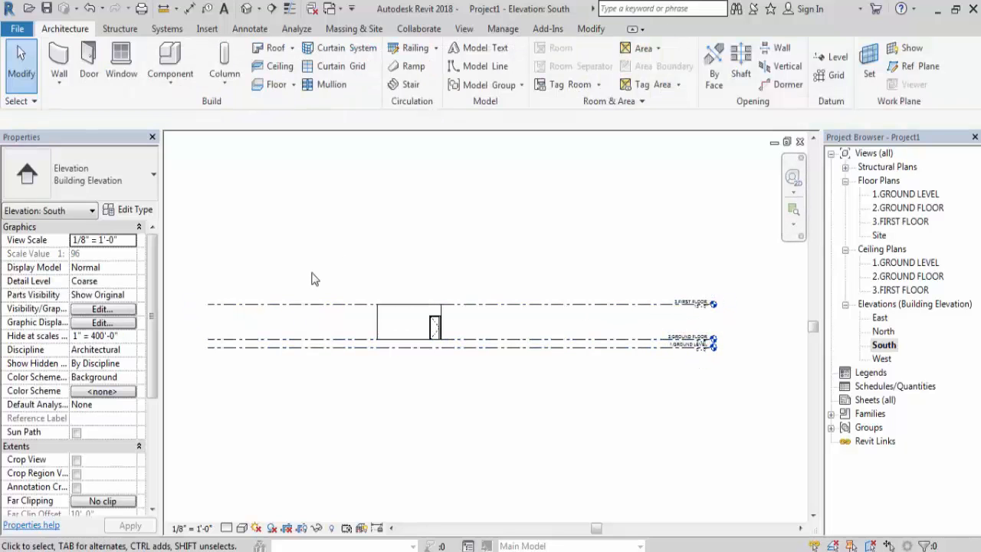
- Set the 3.FIRST FLOOR level's distance above the 2.GROUND FLOOR level to 11'-6" through its temporary dimension
click(312, 307)
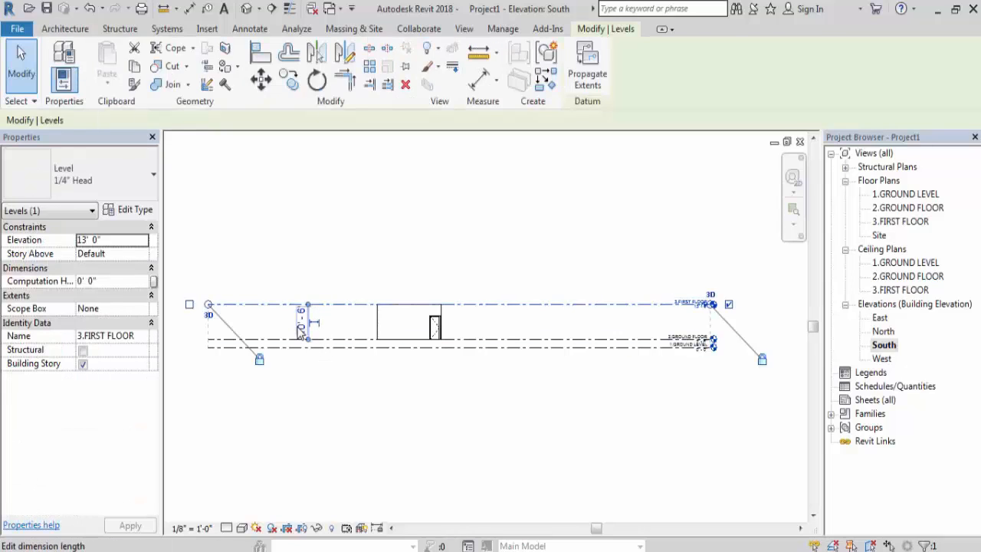
click(301, 328)
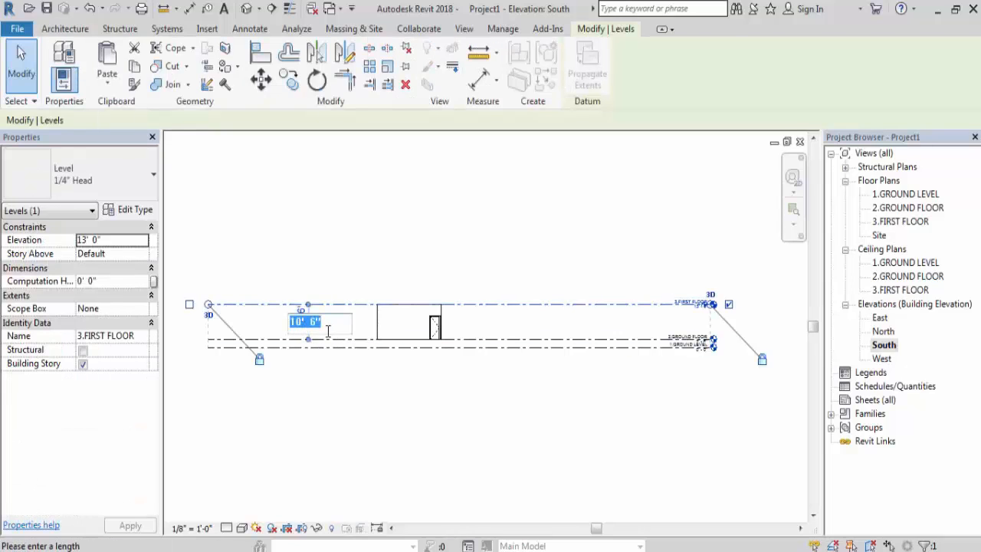
click(300, 322)
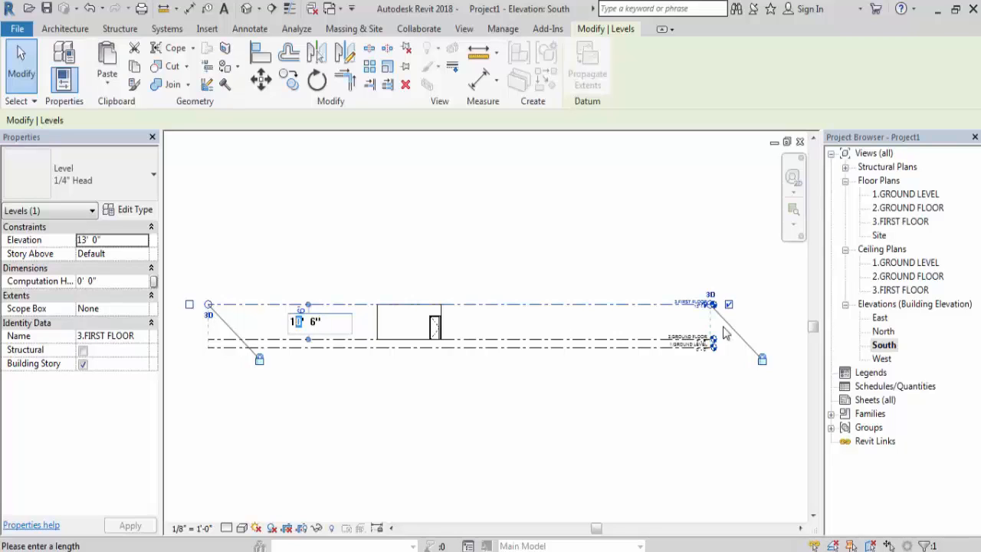
scroll(694, 306, up, 4)
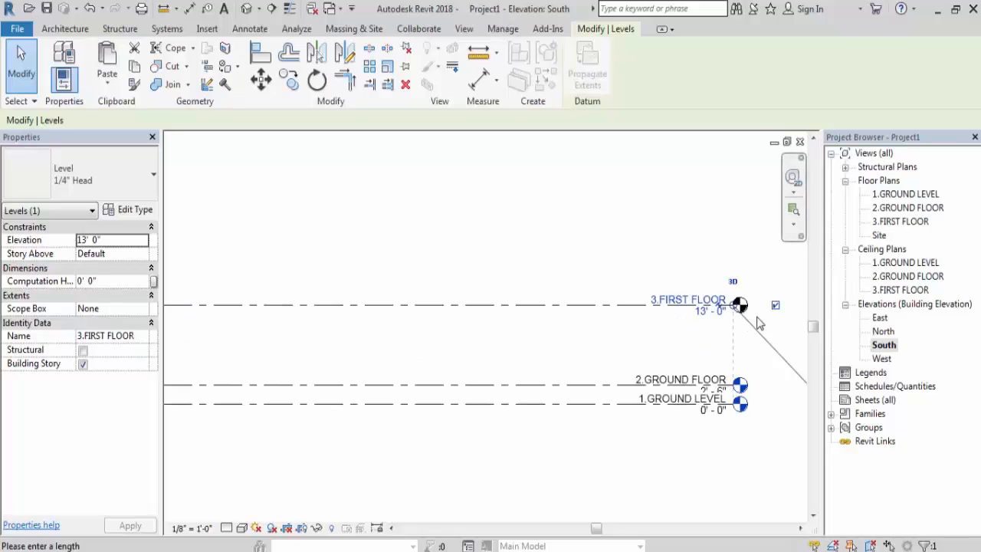
scroll(736, 322, down, 4)
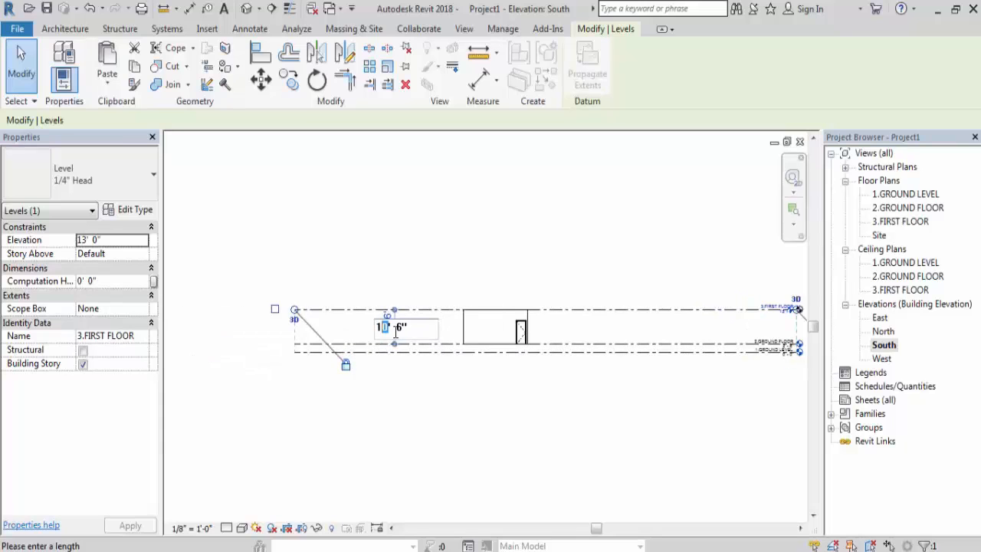
text(1)
key(Return)
scroll(350, 399, down, 2)
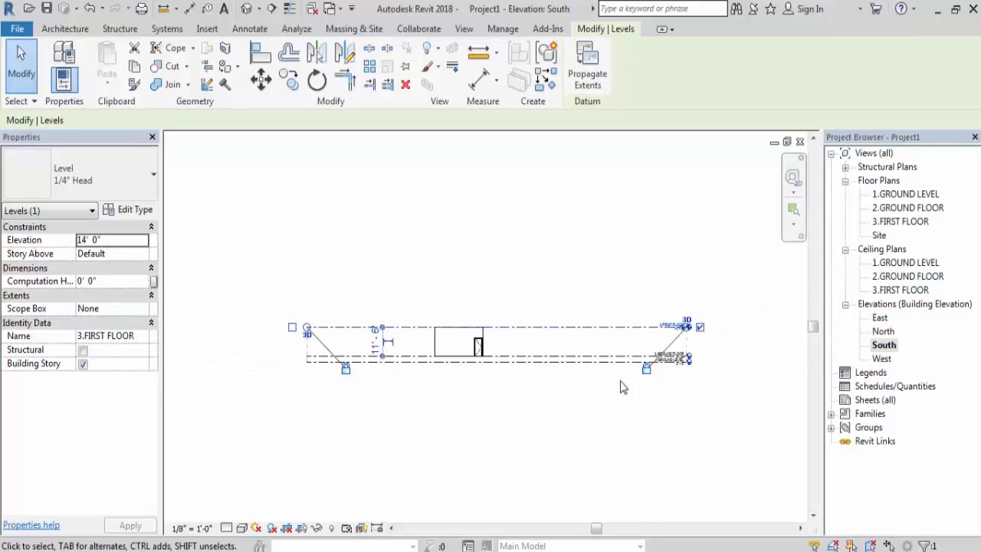
- Set the 3.FIRST FLOOR level's elevation to 13'-0" at its level head, and deselect the level
scroll(690, 338, up, 4)
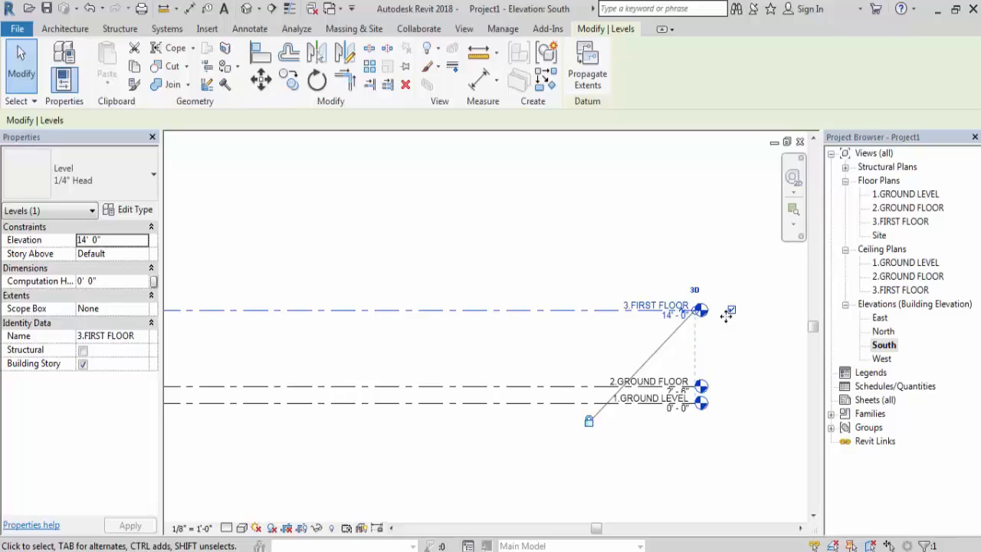
click(669, 319)
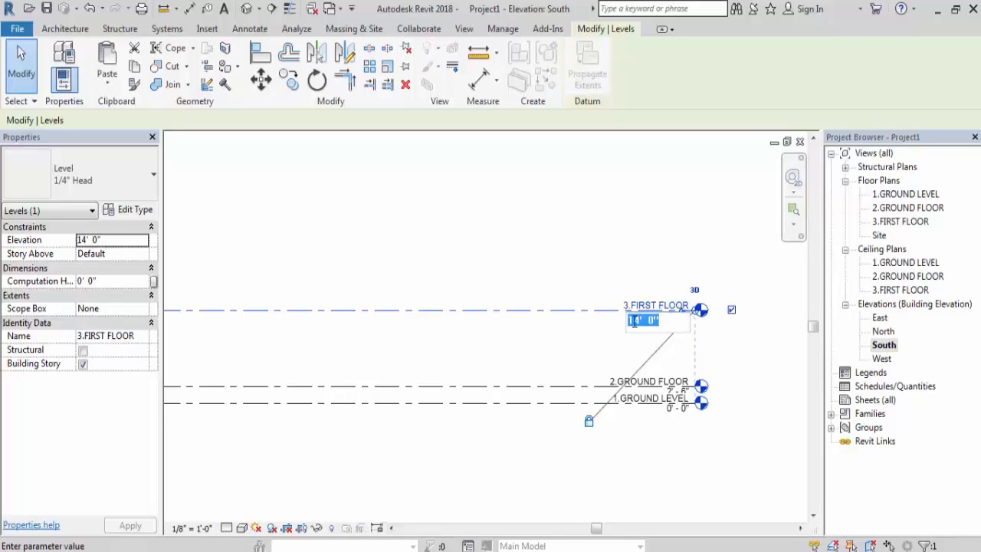
click(640, 319)
key(BackSpace)
text(3)
key(Return)
scroll(682, 358, down, 3)
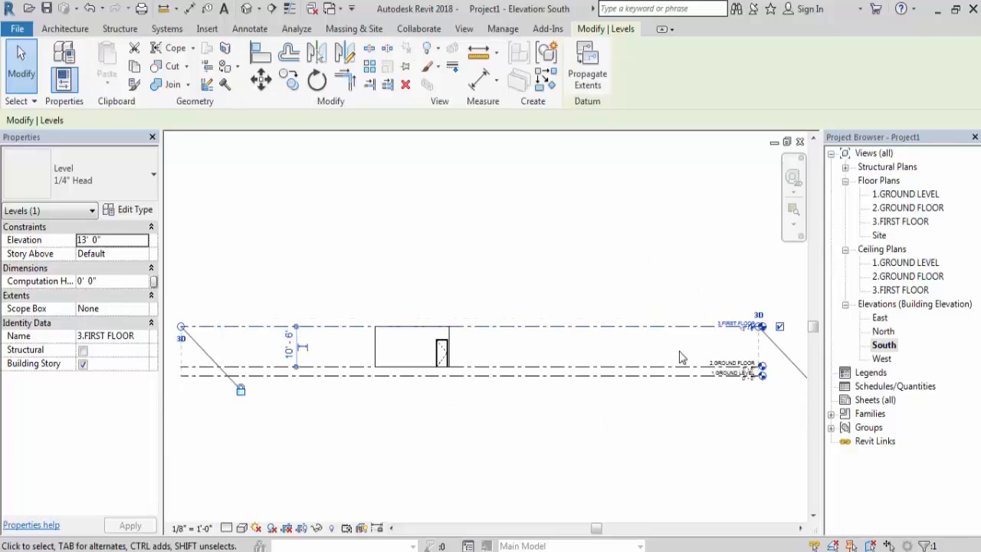
click(532, 344)
scroll(532, 344, down, 2)
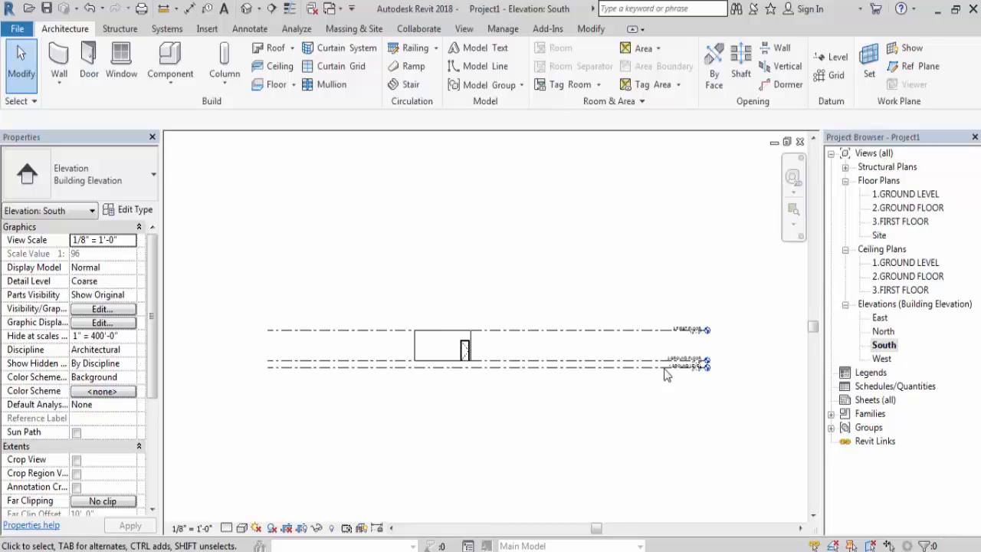
scroll(668, 373, up, 2)
scroll(781, 381, up, 1)
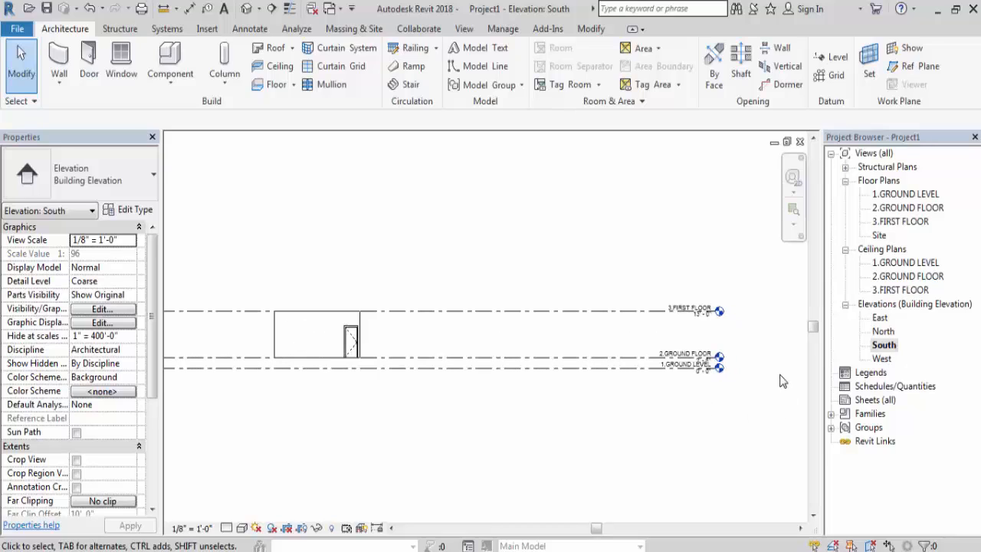